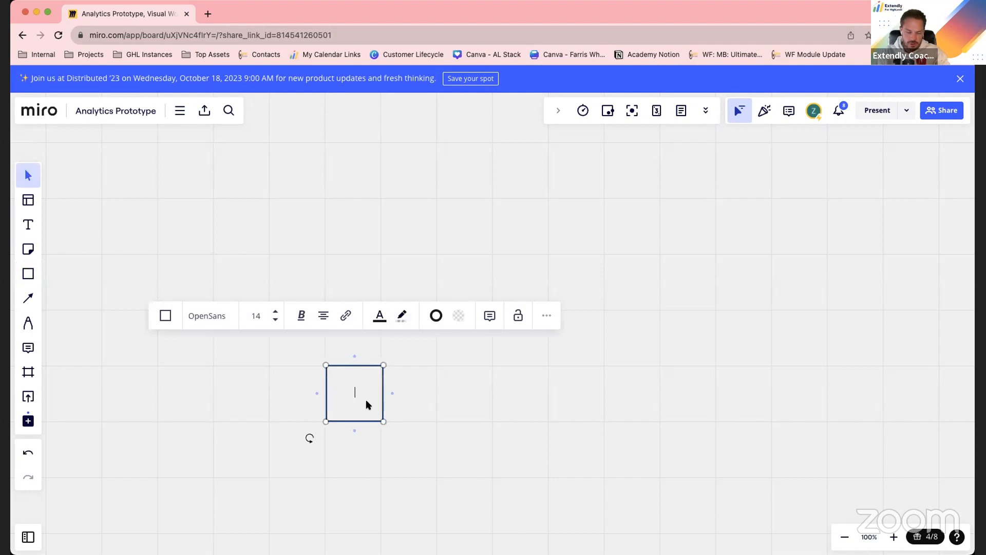
Label the empty square "Sale Tier 1"
type("Sale Tier 1")
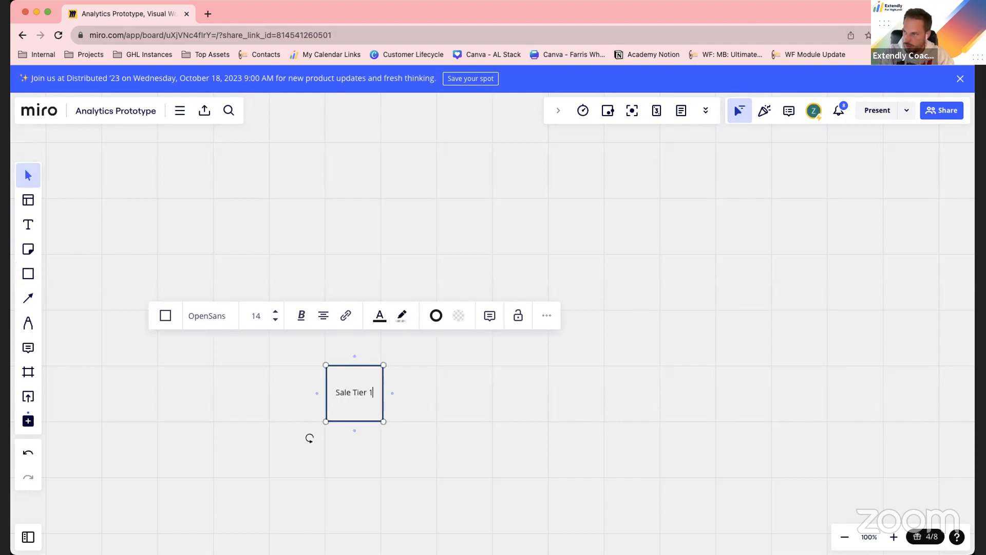
left_click(440, 434)
Duplicate the Sale Tier 1 square, align the copy beside the original, and relabel it "Sale Tier 2"
left_click(346, 400)
key("super+c")
key("super+v")
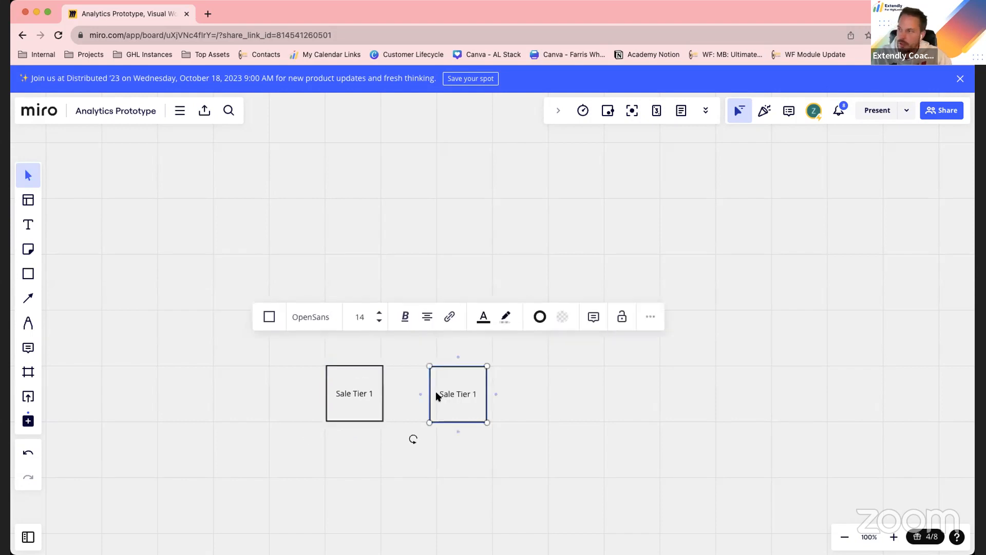
left_click_drag(471, 398, 478, 396)
double_click(471, 392)
left_click(483, 390)
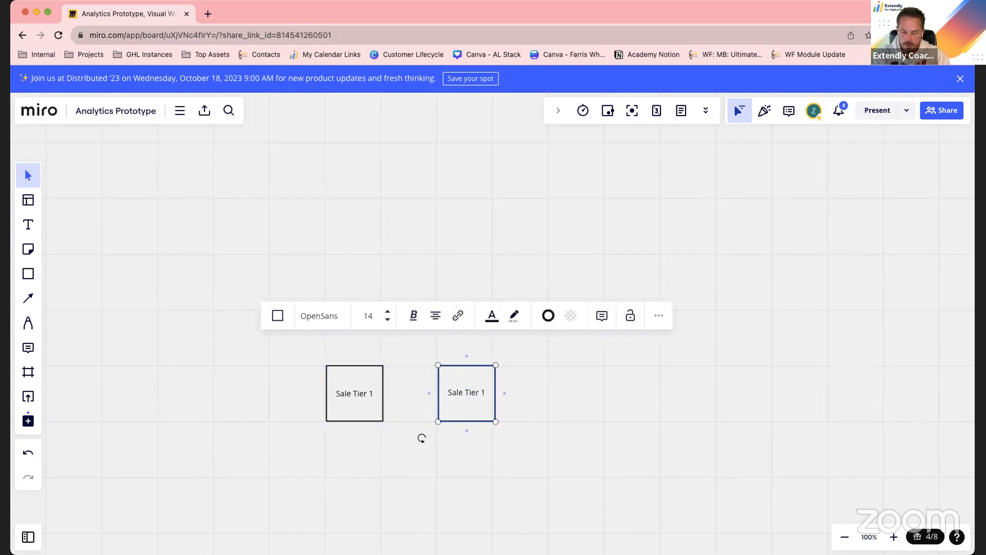
type("2")
left_click(589, 421)
Duplicate the Sale Tier 2 square to its right in the same row and relabel the copy "Sale Tier 3"
left_click(469, 399)
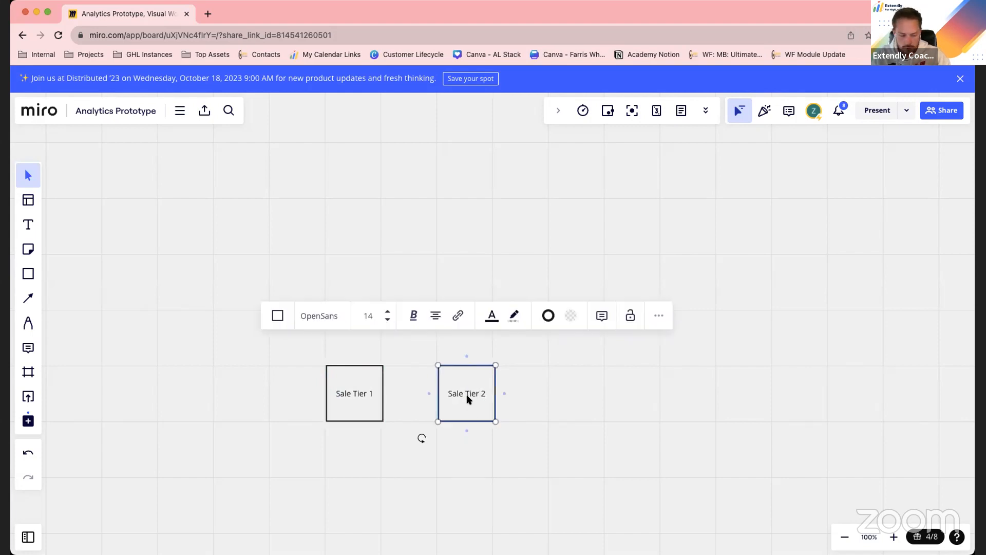
left_click_drag(480, 396, 587, 396)
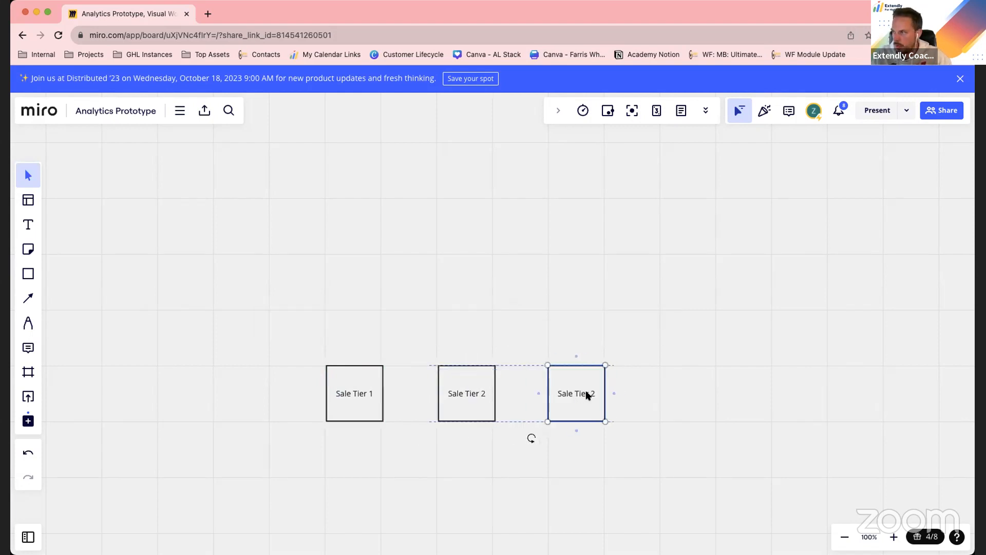
left_click(587, 392)
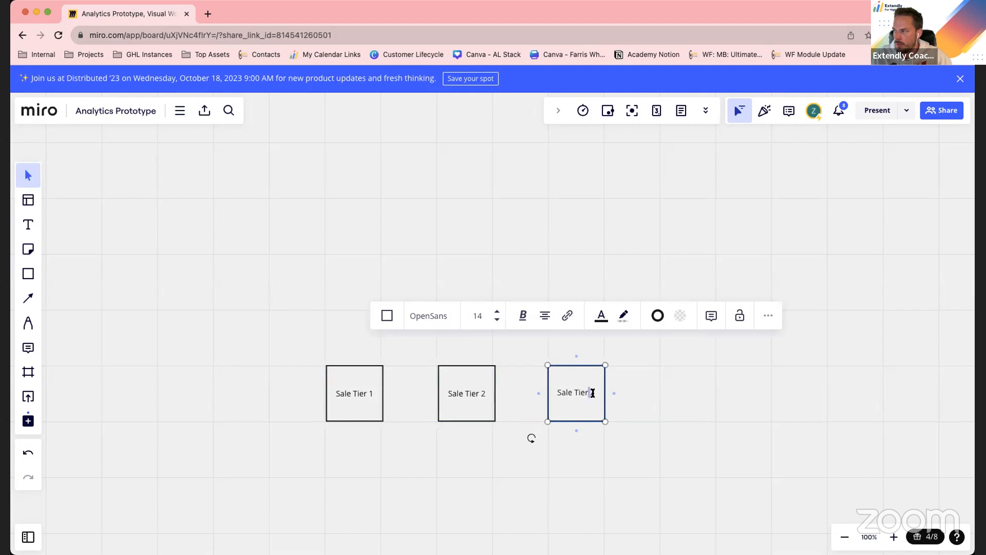
key("BackSpace")
type("3")
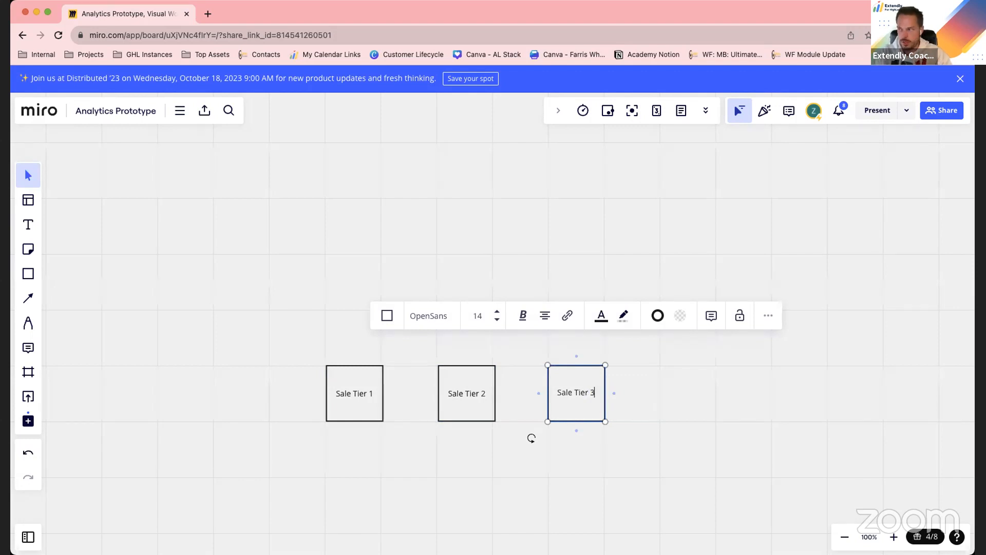
left_click(464, 457)
Add the price text "$97" directly beneath the Sale Tier 1 square
left_click(28, 225)
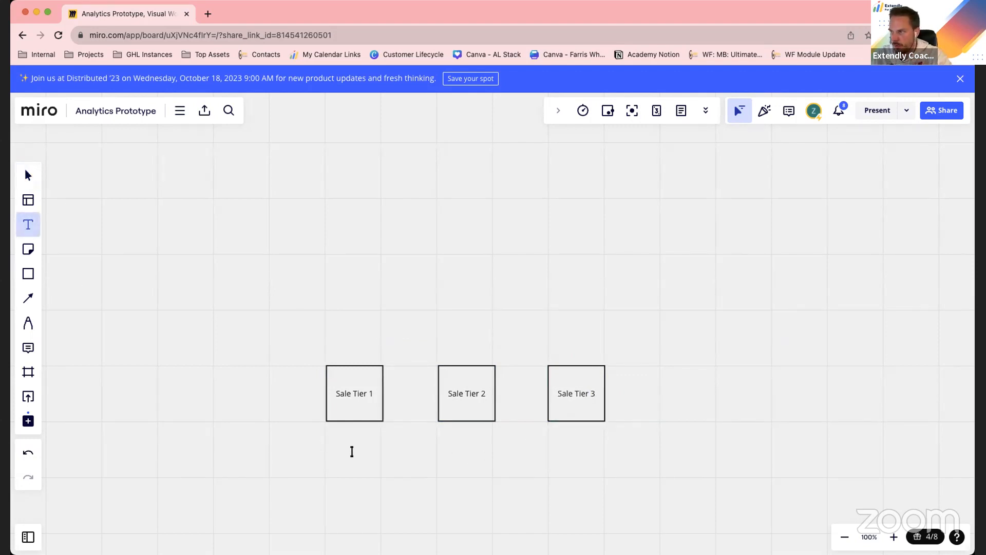
left_click_drag(334, 440, 396, 443)
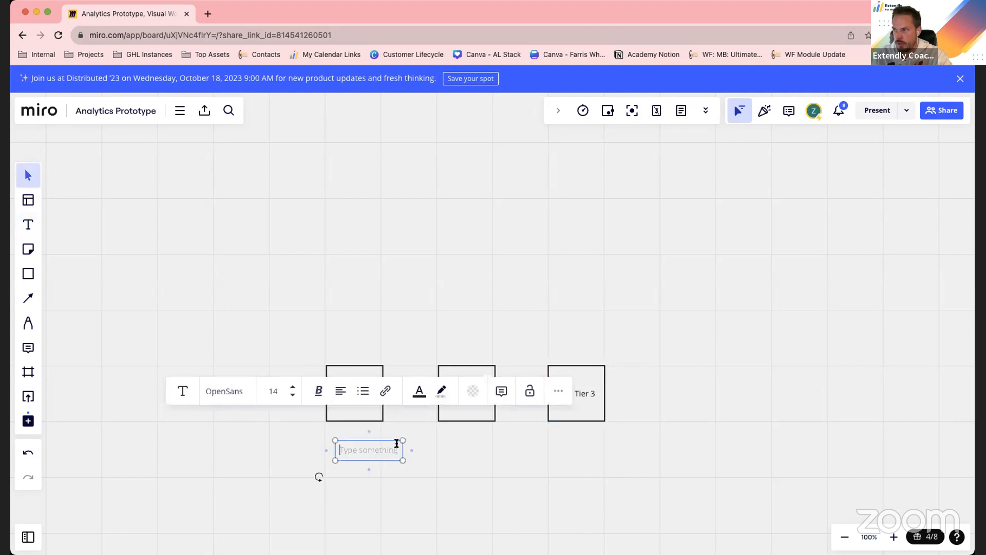
type("9")
key("BackSpace")
key("BackSpace")
type("$97")
left_click(361, 456)
left_click_drag(361, 455, 365, 442)
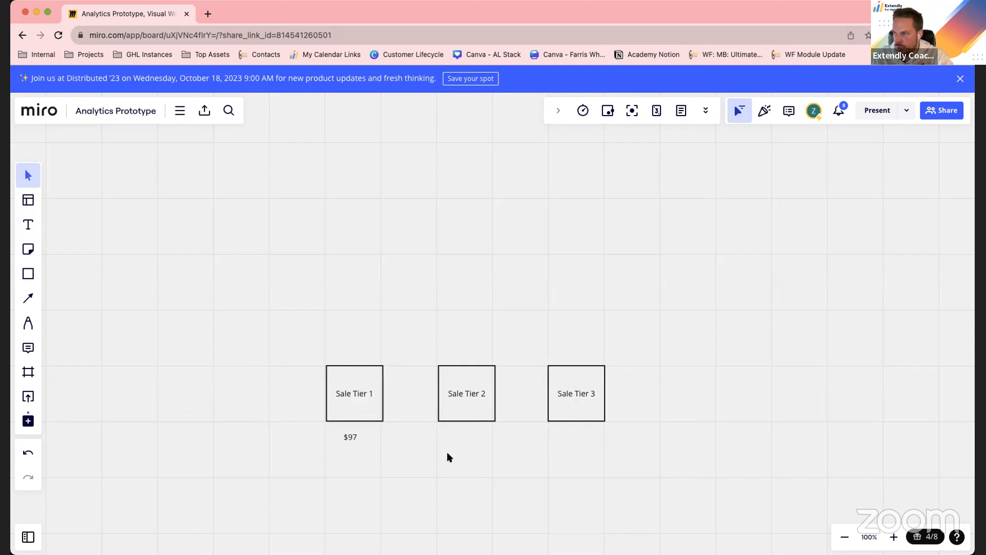
Enlarge the "$97" text box slightly so its font size becomes 15
left_click(349, 438)
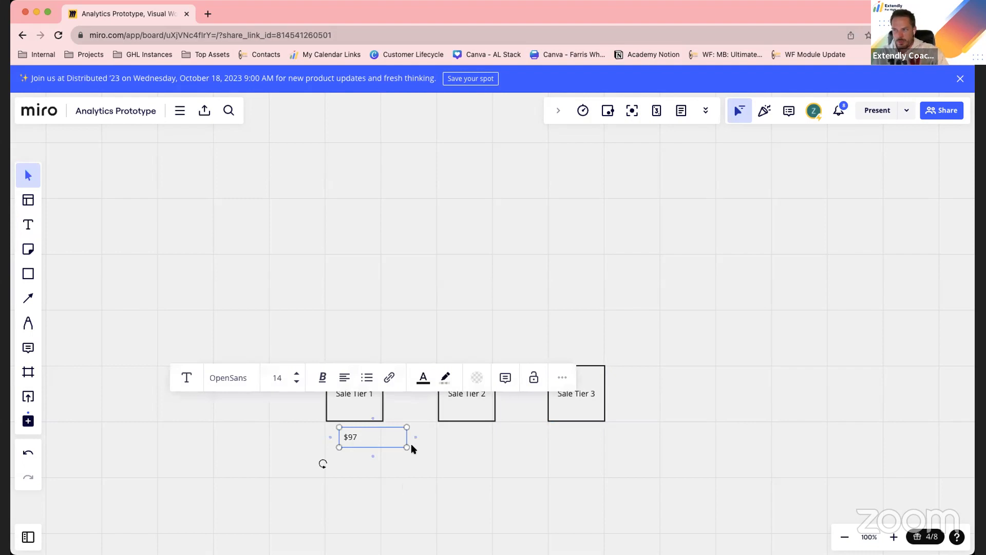
mouse_move(406, 448)
left_mouse_down()
mouse_move(376, 445)
mouse_move(405, 460)
left_mouse_up()
left_click(368, 466)
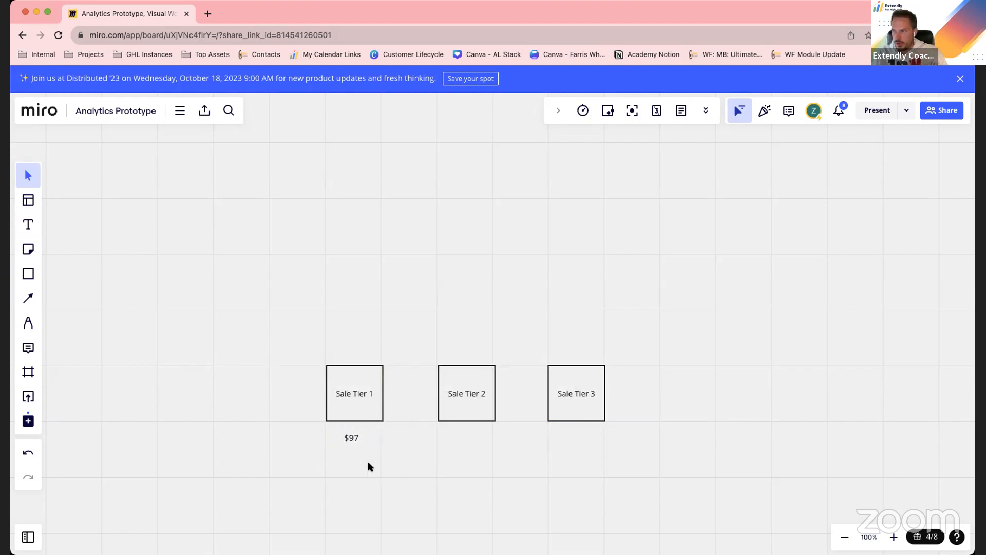
Copy the "$97" text beneath the Sale Tier 2 square and change the copy to "$497"
left_click(357, 437)
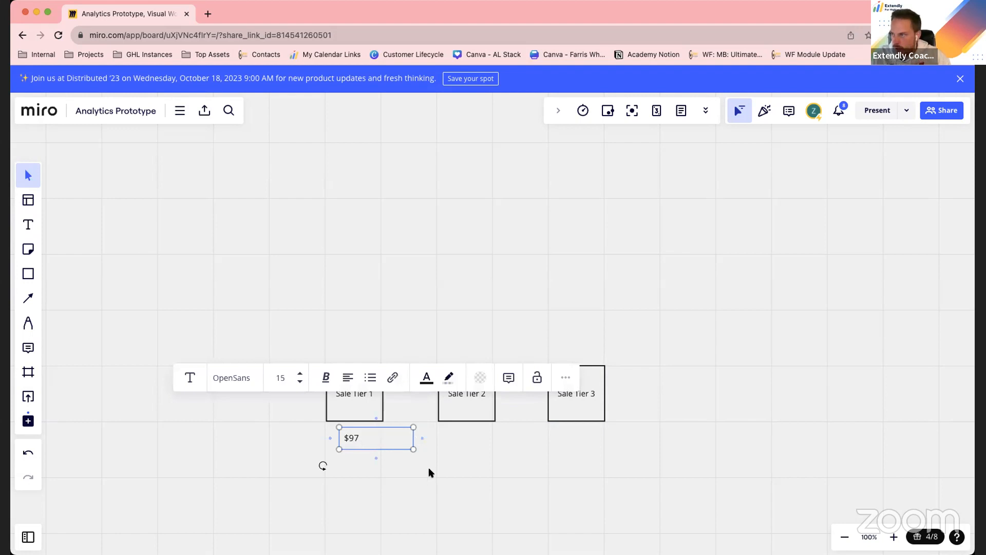
key("super+v")
left_click_drag(435, 470, 491, 438)
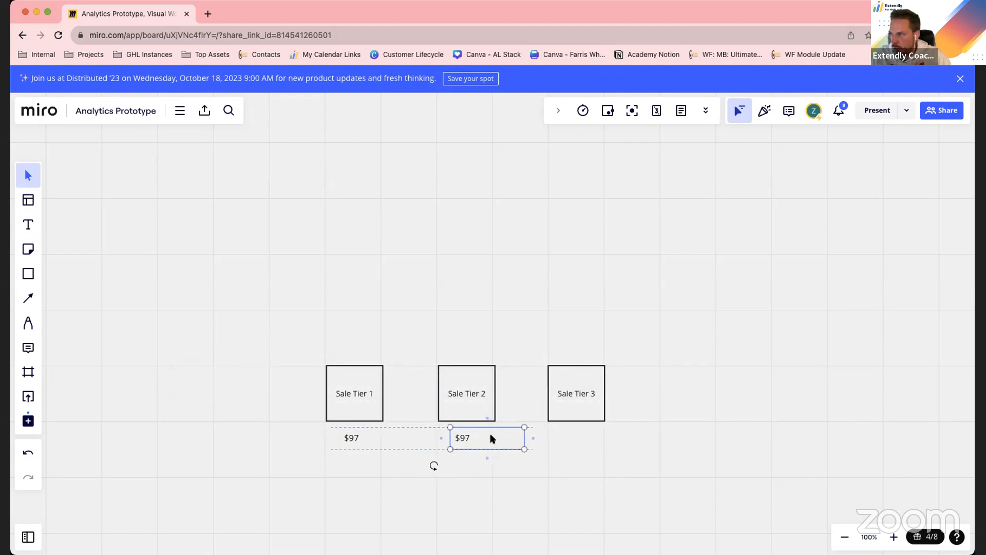
double_click(482, 437)
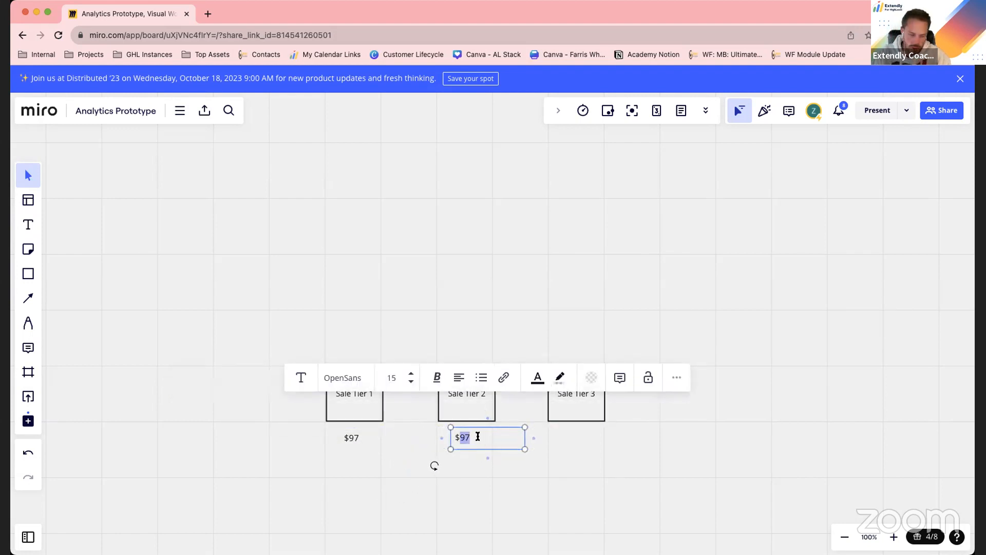
type("497")
left_click(480, 454)
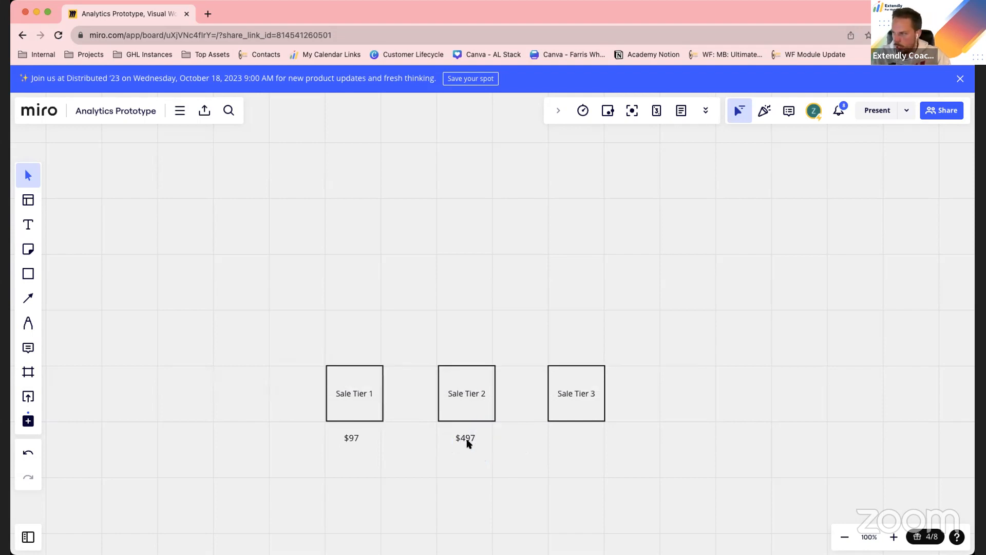
Copy the "$497" text beneath the Sale Tier 3 square and change the copy to "$997"
left_click_drag(466, 434, 465, 438)
key("super+c")
key("super+v")
left_click_drag(501, 469, 596, 435)
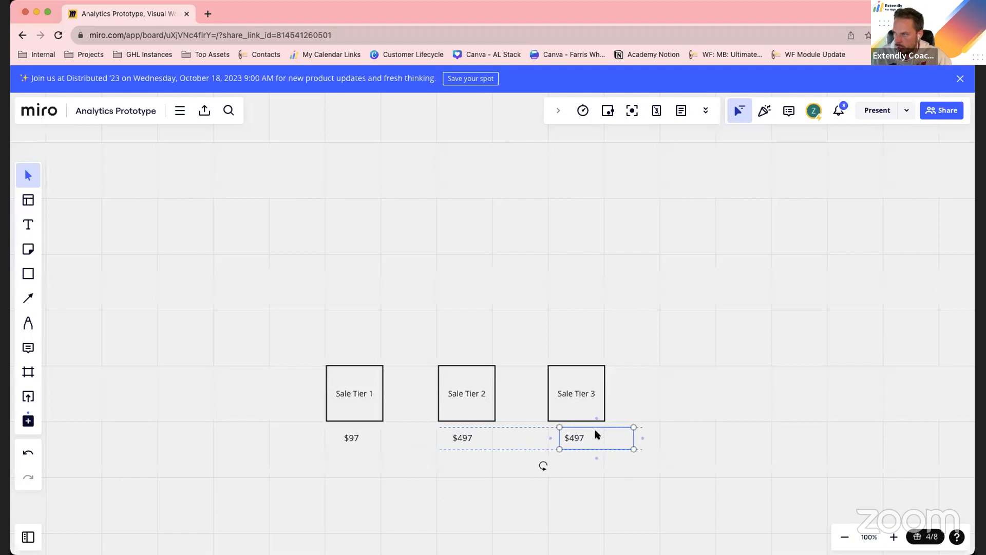
left_click(596, 435)
double_click(595, 437)
type("997")
left_click(718, 467)
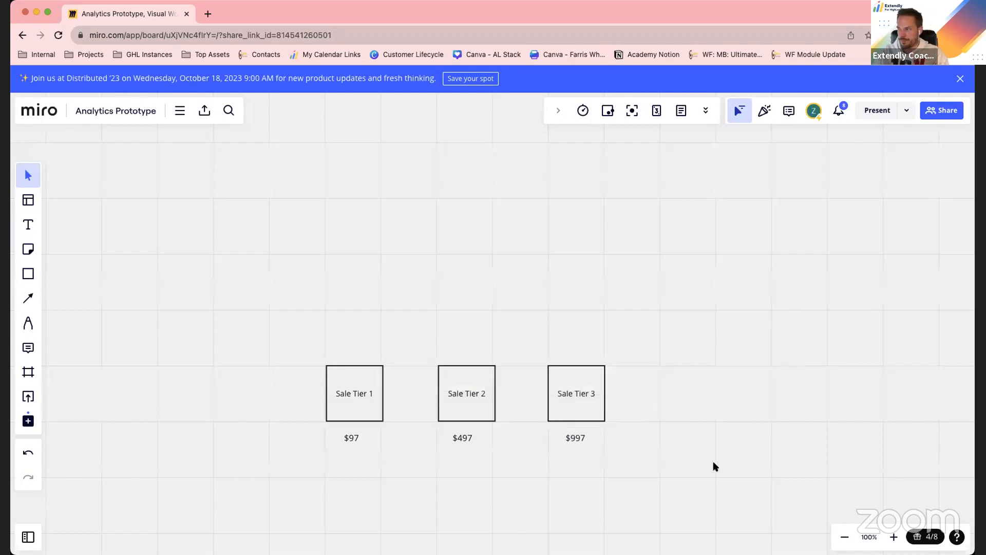
left_click_drag(619, 303, 326, 385)
left_click(731, 379)
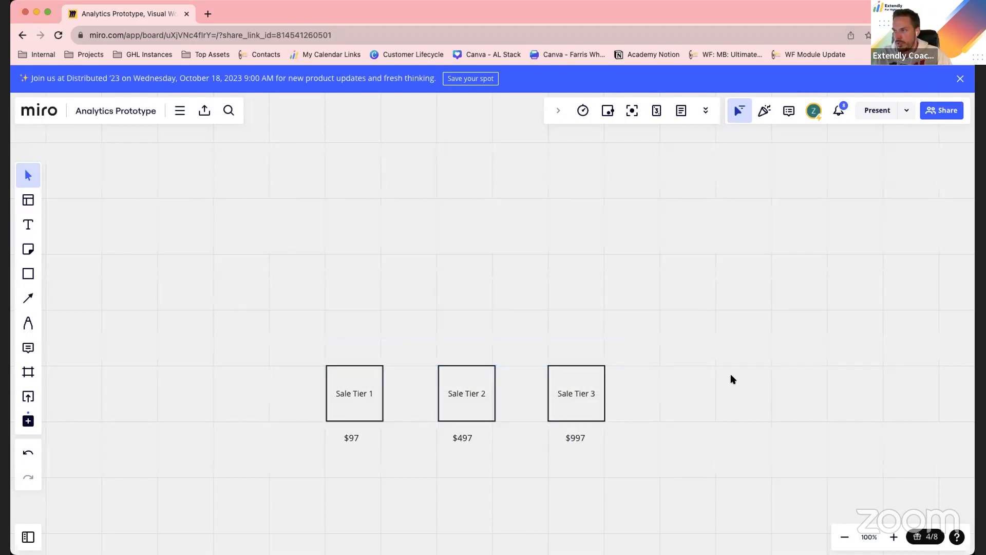
Add the heading text "SALES METRICS" to the left of the Sale Tier row
left_click(28, 225)
left_click_drag(156, 381, 252, 404)
type("SALES METRICS")
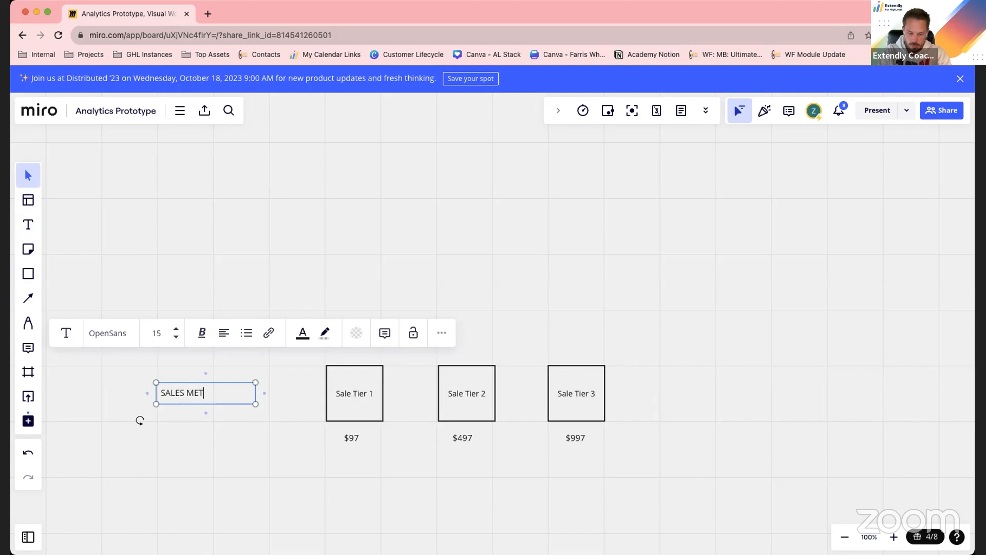
left_click(241, 491)
Enlarge the "SALES METRICS" heading to font size 22
left_click(189, 394)
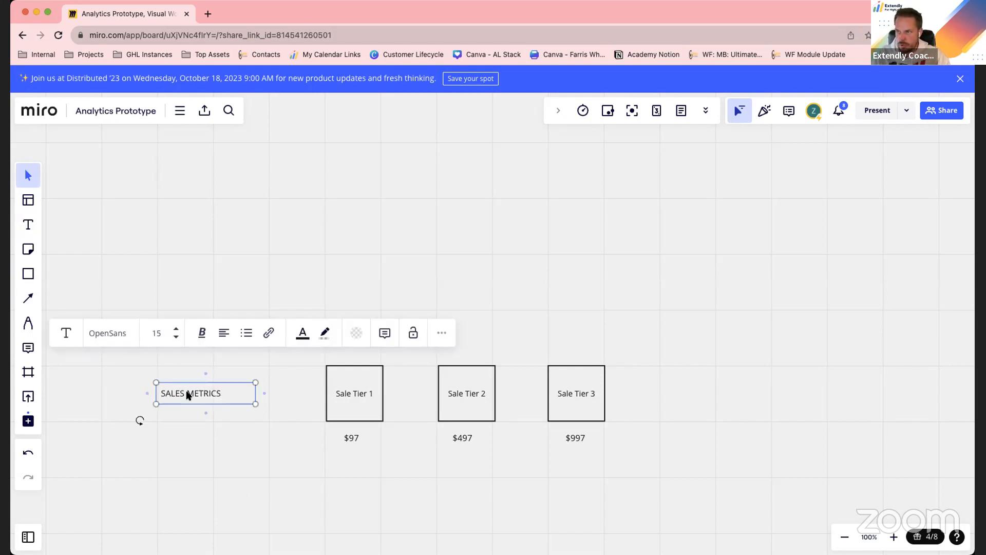
left_click_drag(264, 370, 297, 357)
left_click(253, 467)
Duplicate the "SALES METRICS" heading, place the copy well above the original, and change it to "SALES APPT TYPES"
left_click_drag(233, 396, 233, 394)
key("ctrl+c")
key("ctrl+v")
left_click_drag(248, 436, 227, 228)
double_click(191, 226)
left_click(269, 227)
triple_click(270, 228)
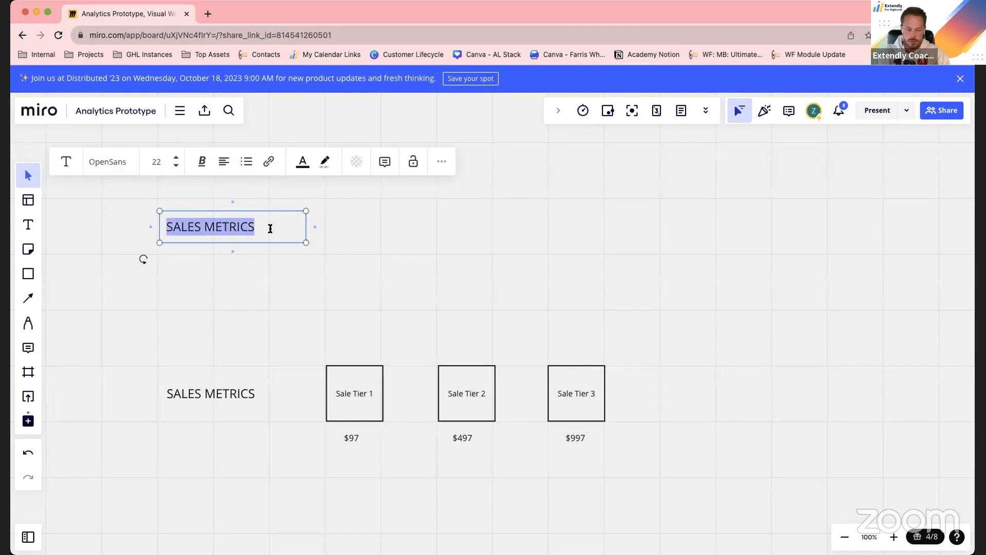
type("SALES AP")
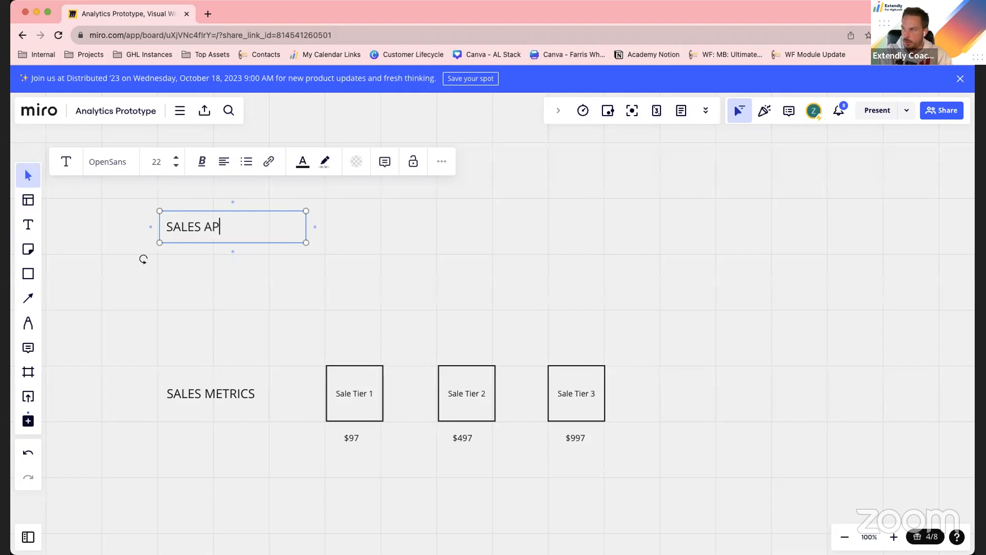
type("PT TYPES")
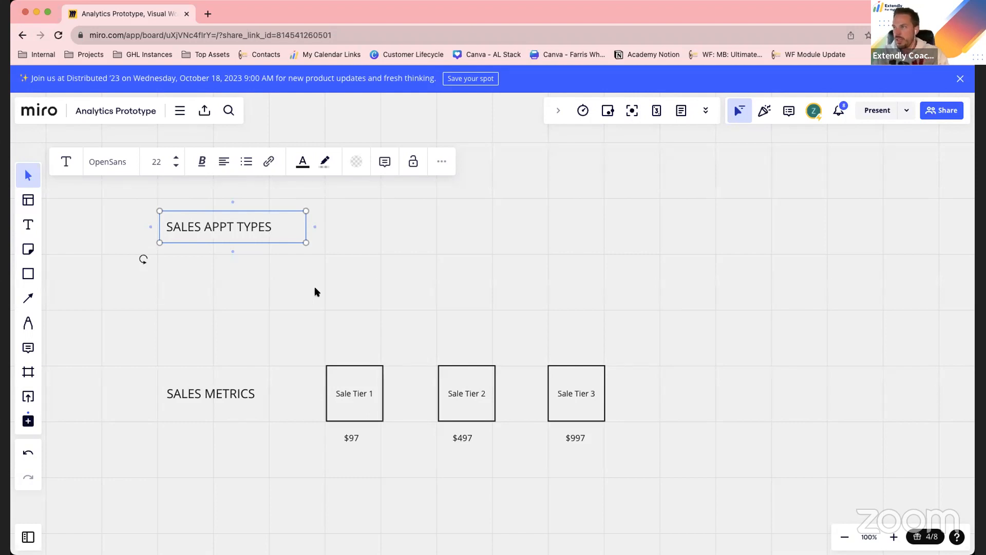
left_click(315, 289)
Copy the Sale Tier 1 square to the right of the "SALES APPT TYPES" heading and relabel it "APPT Tier 1"
left_click(345, 395)
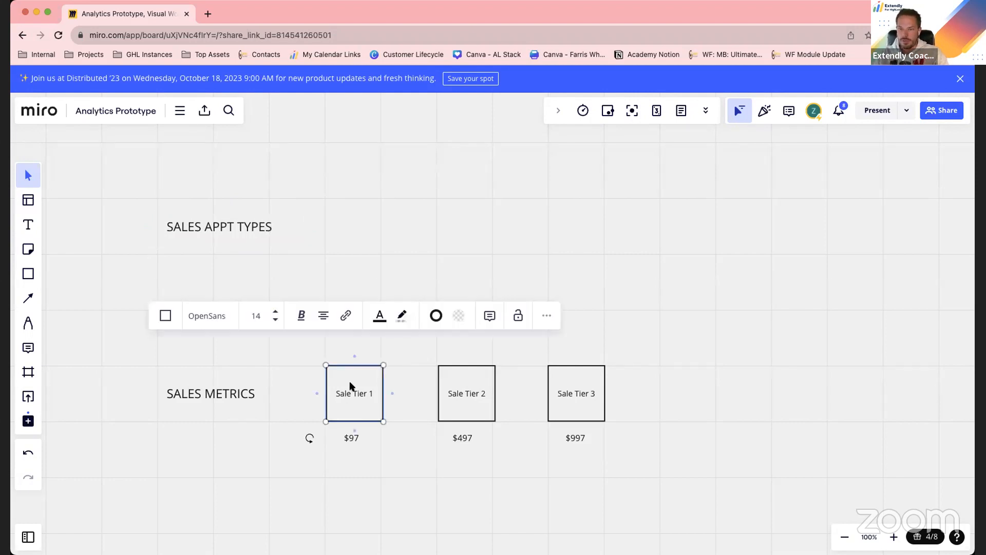
key("super+c")
key("super+v")
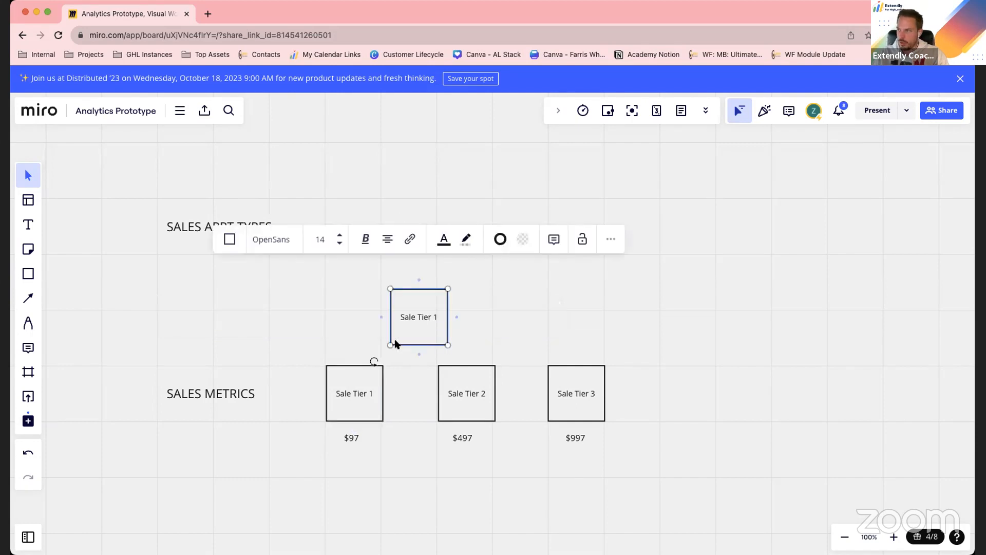
left_click_drag(406, 300, 344, 211)
double_click(359, 226)
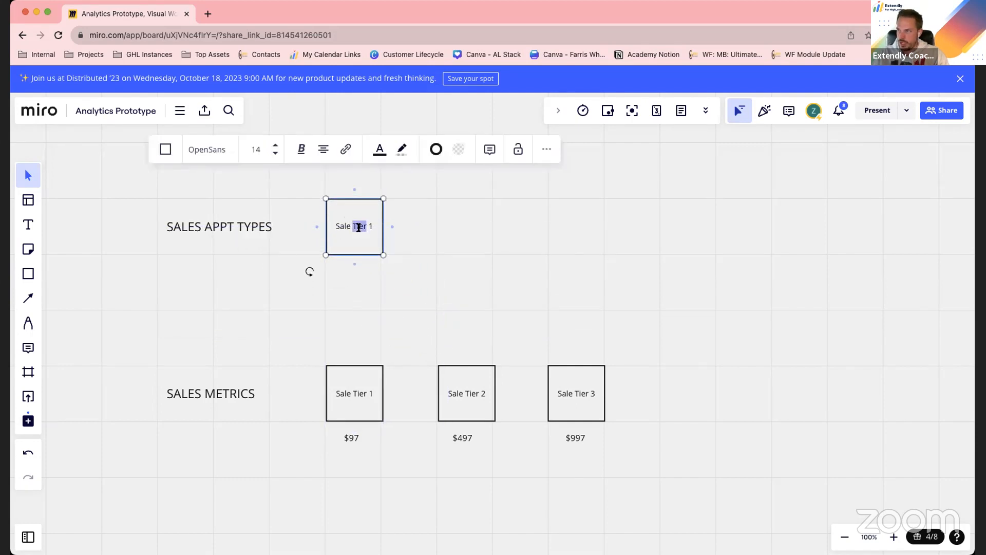
triple_click(359, 229)
type("APPT Ti")
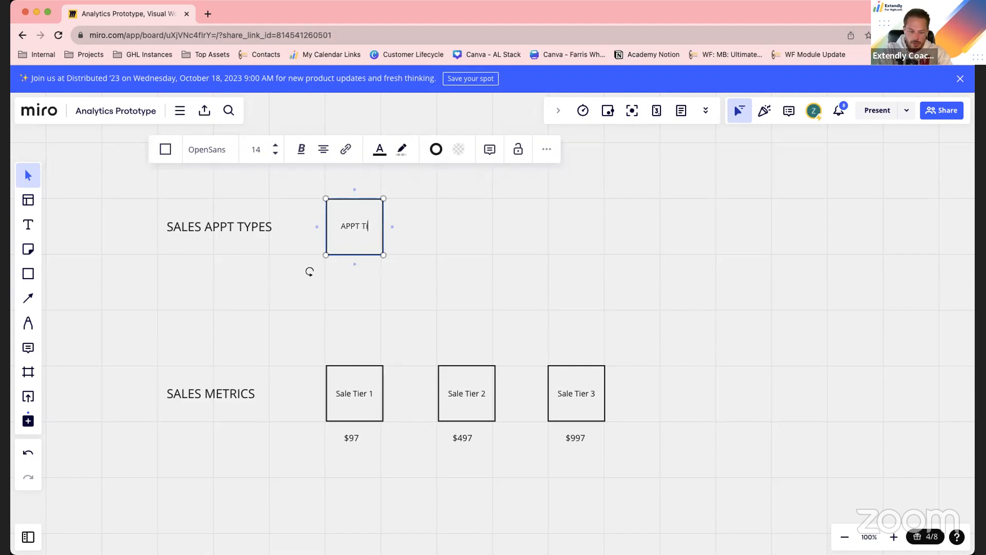
type("er 1")
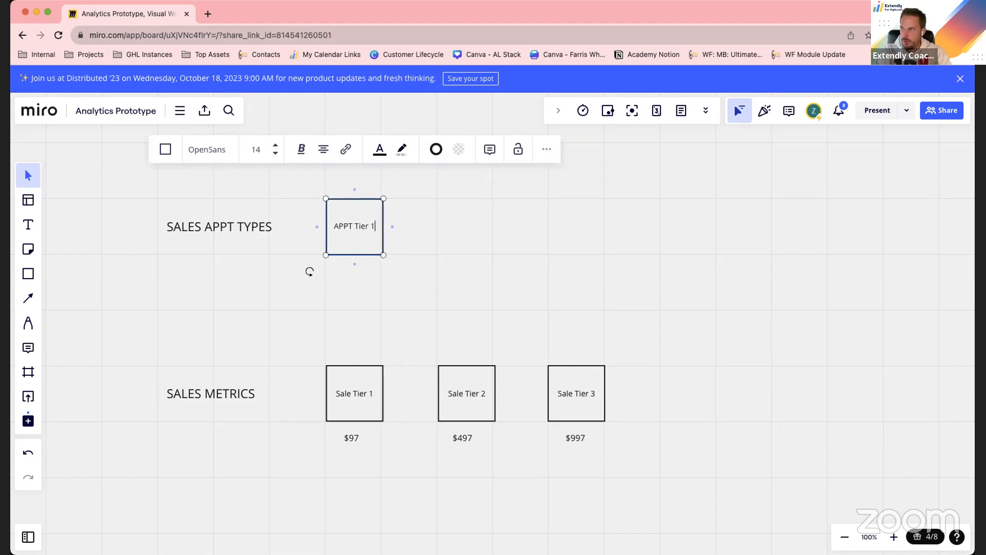
left_click(408, 311)
Copy the "$97" text beneath the APPT Tier 1 square, change it to "Setters", and center it under the square
left_click(354, 440)
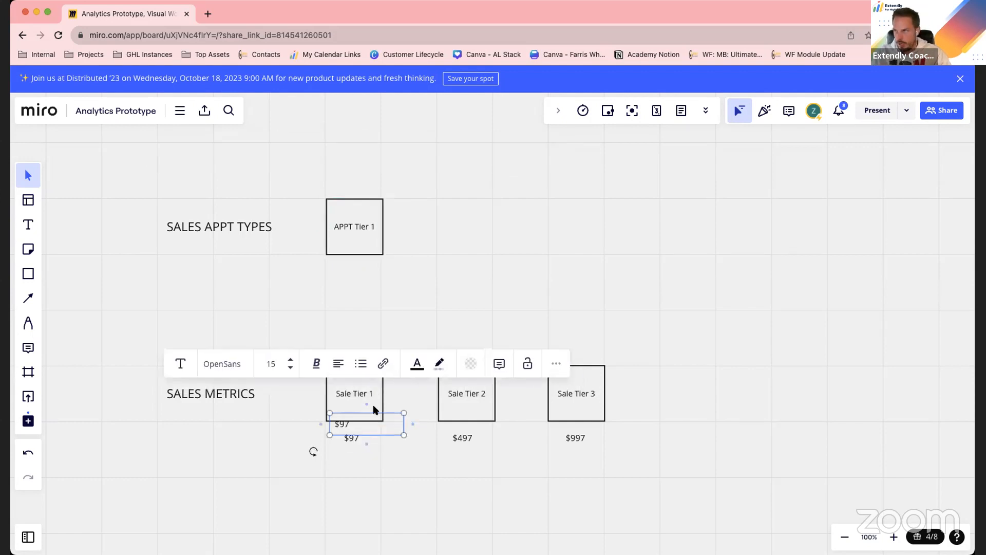
left_click_drag(355, 420, 361, 262)
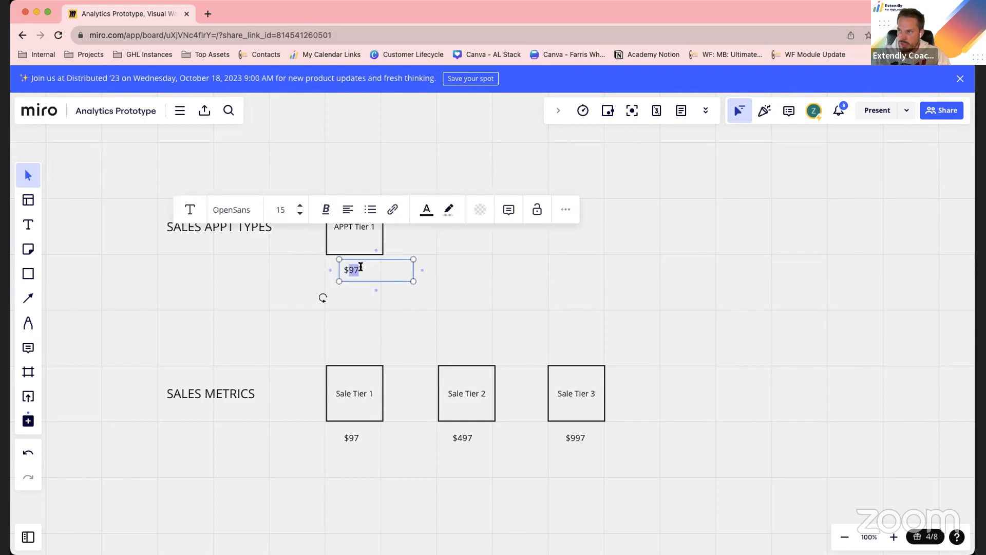
type("5e")
key("BackSpace")
key("BackSpace")
key("BackSpace")
type("Setters")
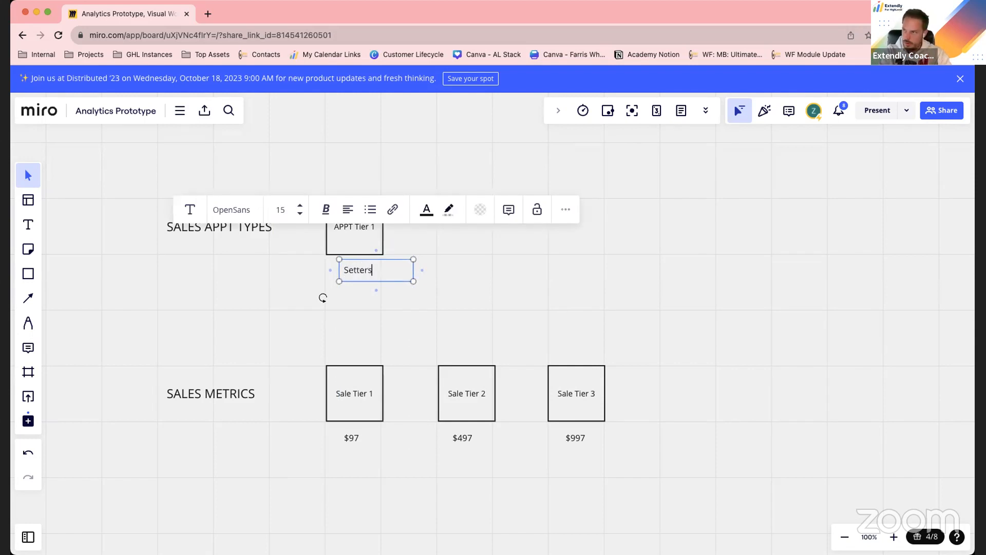
left_click_drag(356, 267, 350, 266)
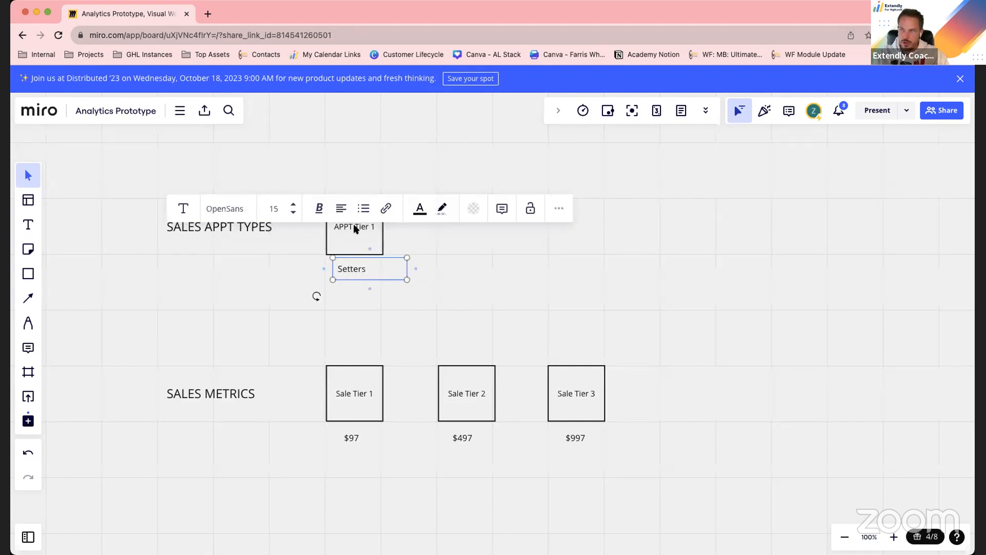
Duplicate the APPT Tier 1 square and place the copy to its right, aligned above Sale Tier 2
left_click(357, 232)
left_click(521, 200)
left_click(354, 234)
key("ctrl+d")
left_click_drag(386, 235, 456, 225)
left_click(341, 359)
Duplicate the "Setters" text, place the copy beneath the second appointment square, and change it to "Closers"
left_click(354, 271)
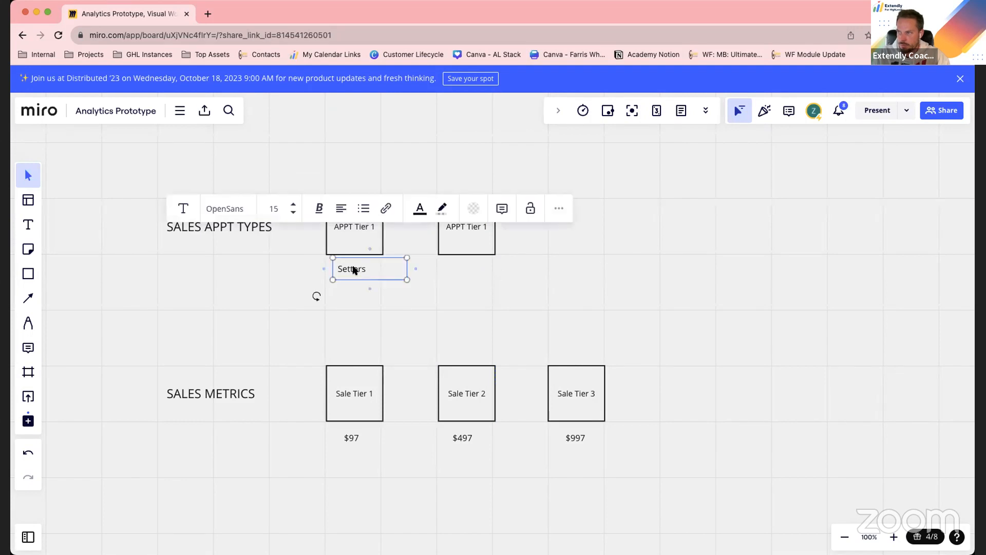
key("ctrl+d")
left_click_drag(359, 287, 473, 270)
double_click(474, 270)
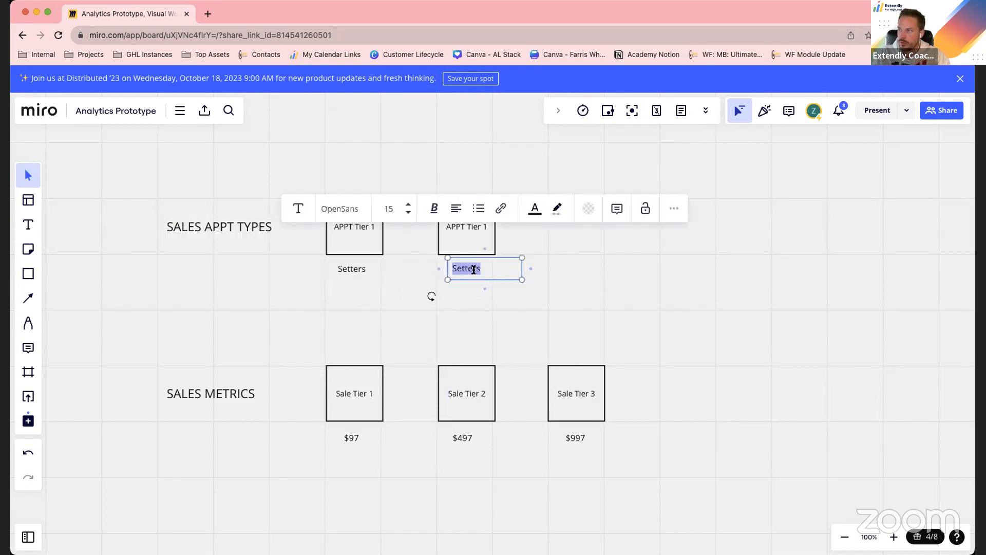
type("Closers")
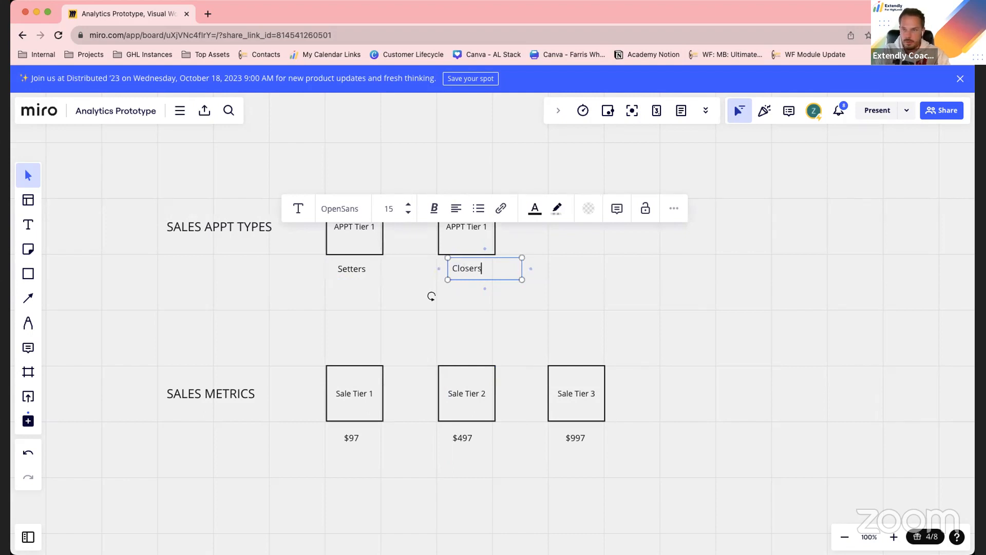
left_click(608, 294)
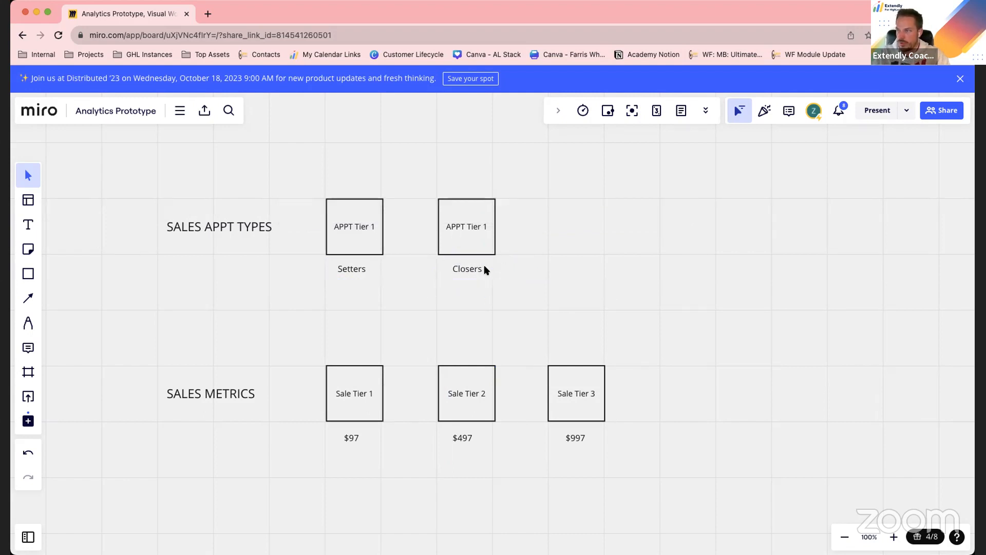
Relabel the second appointment square, above Closers, as "APPT Tier 2"
double_click(459, 231)
left_click(485, 226)
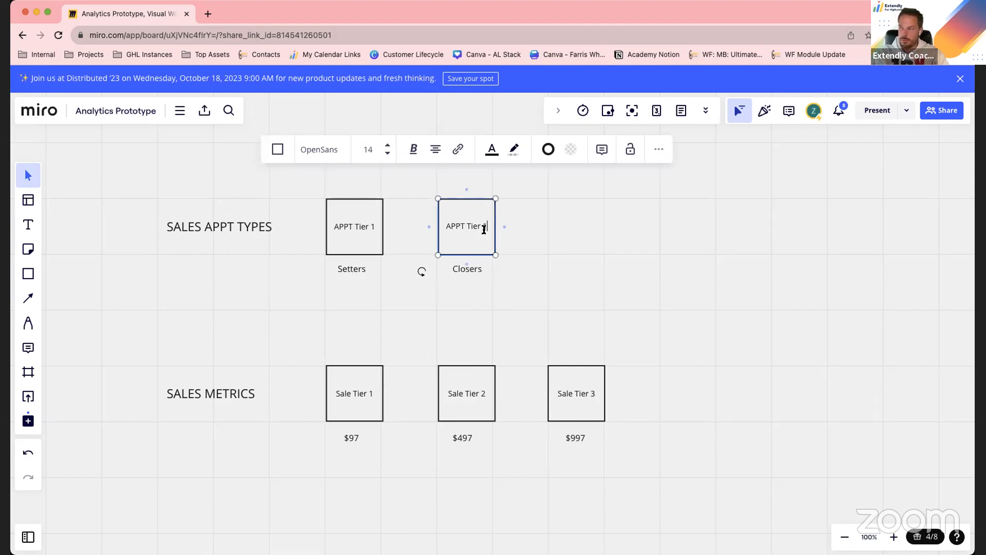
left_click(508, 312)
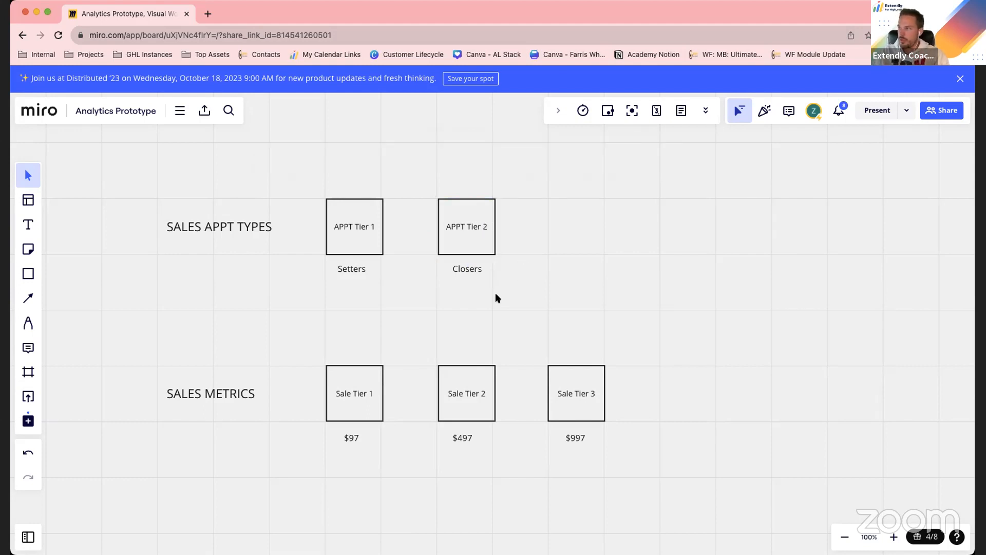
Move the second appointment square with its Closers text above Sale Tier 3 and relabel the square "APPT Tier 3"
left_click_drag(539, 218, 448, 277)
left_click_drag(469, 231, 580, 230)
double_click(585, 228)
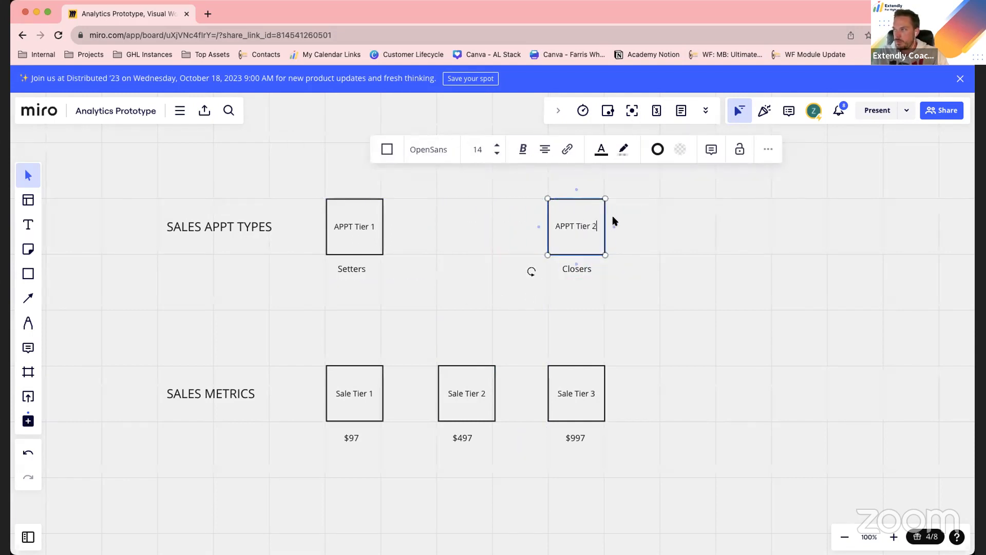
key("BackSpace")
type("3")
left_click(635, 245)
Copy the APPT Tier 3 square midway between the two appointment squares and relabel the copy "APPT Tier 2"
left_click(587, 236)
left_click_drag(587, 239, 471, 229)
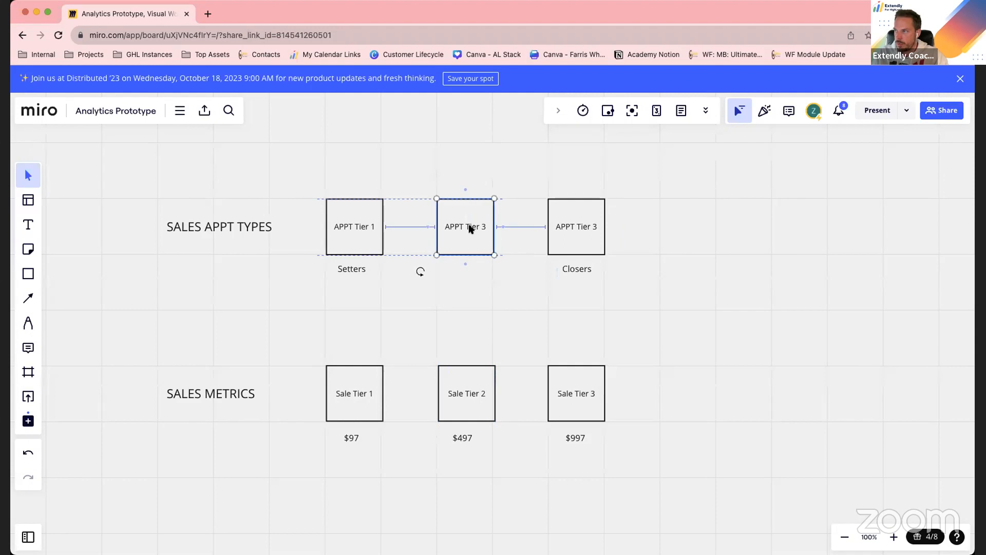
double_click(473, 226)
left_click(485, 227)
key("BackSpace")
type("2")
Copy the "Closers" text beneath the APPT Tier 2 square and change it to "Consultative"
left_click(578, 266)
left_click(578, 269)
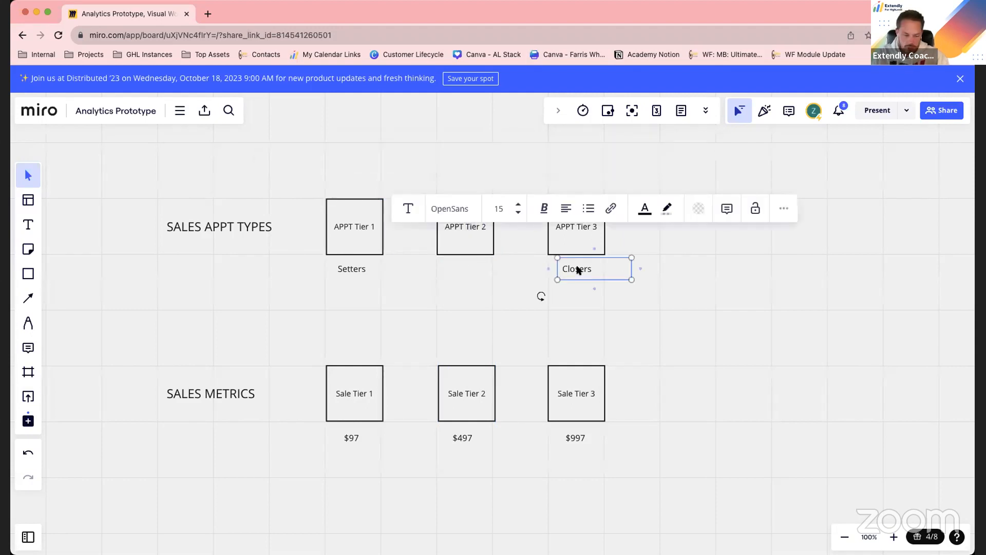
left_click_drag(578, 269, 467, 271)
double_click(468, 270)
type("Consultative")
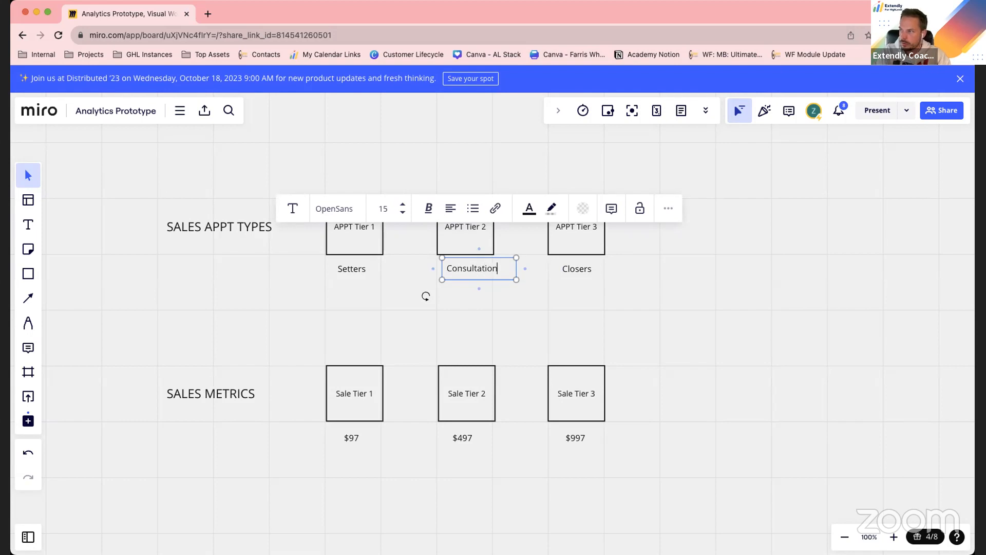
left_click(625, 325)
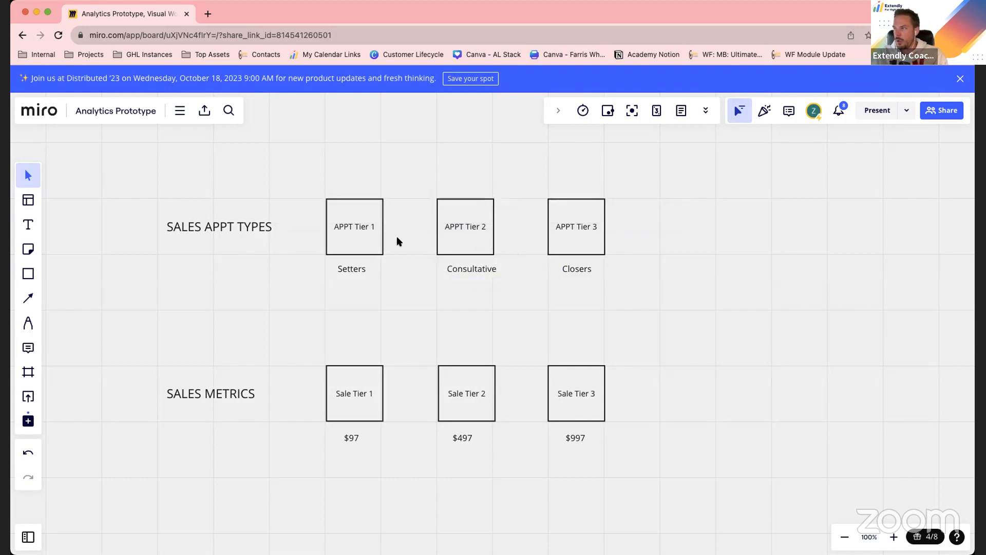
Connect the top of the APPT Tier 1 square to the top of APPT Tier 3 with a curved arrow
left_click(357, 211)
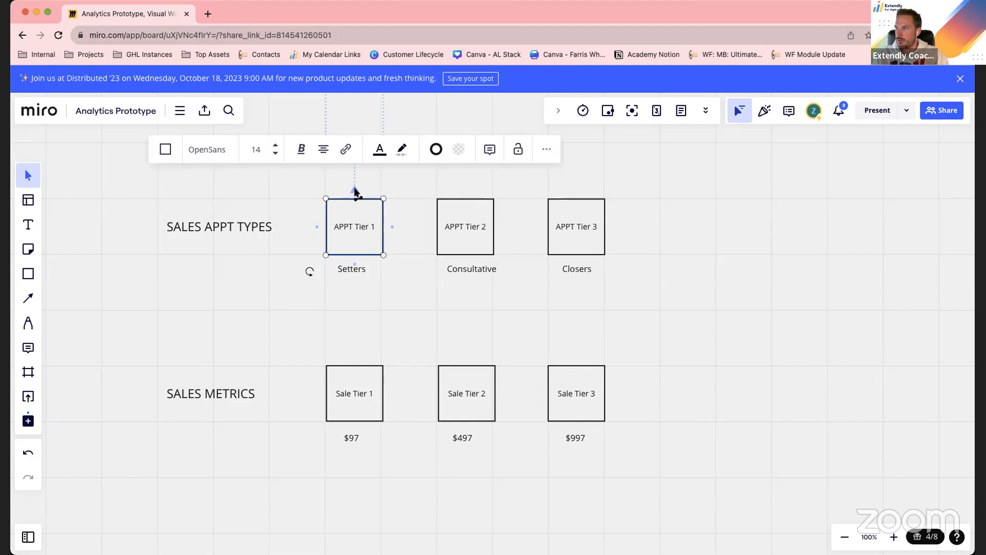
left_click_drag(355, 190, 576, 199)
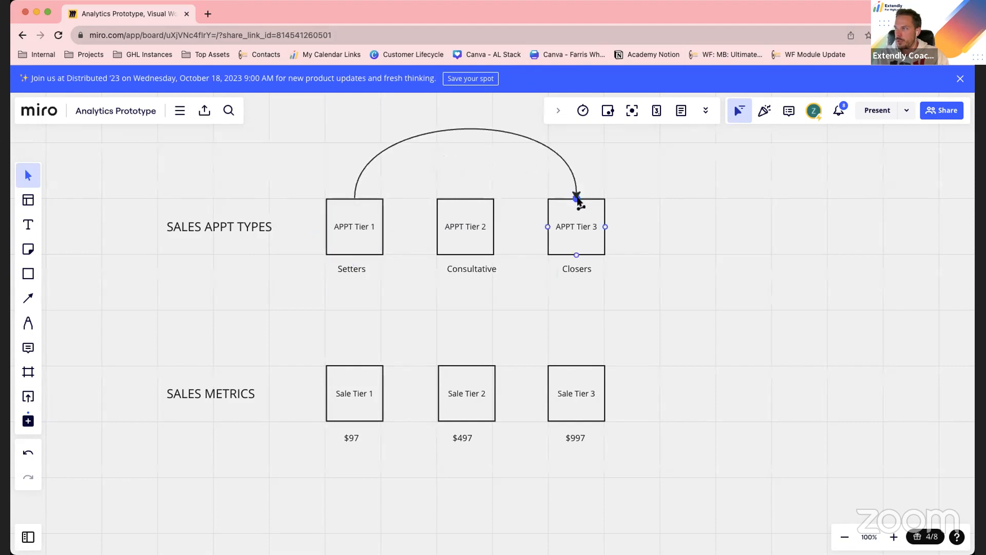
left_click(583, 235)
left_click(364, 237)
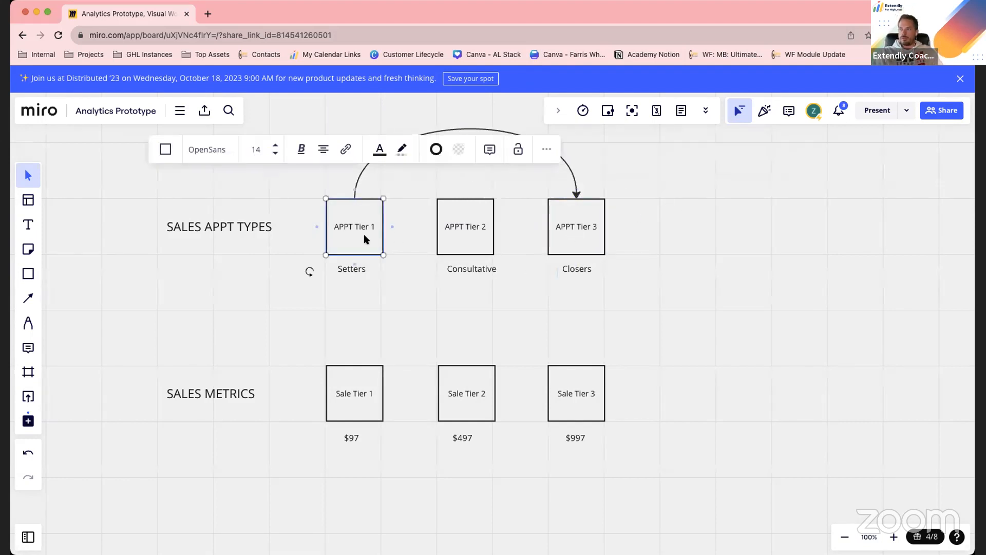
left_click(563, 235)
left_click(370, 230)
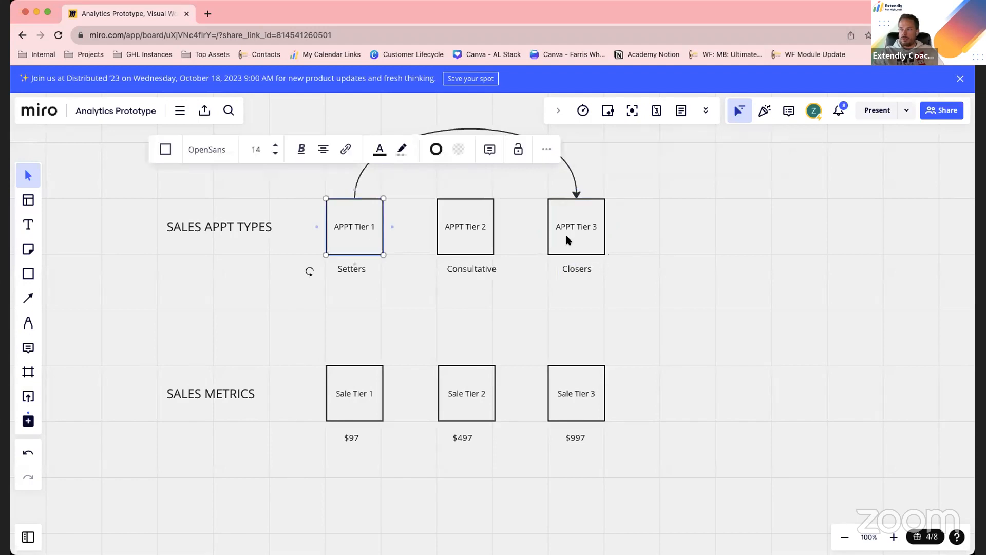
left_click(566, 235)
Shift the "Consultative" text slightly left so it is centered beneath the APPT Tier 2 square
left_click(731, 328)
left_click_drag(477, 271, 470, 273)
left_click(628, 325)
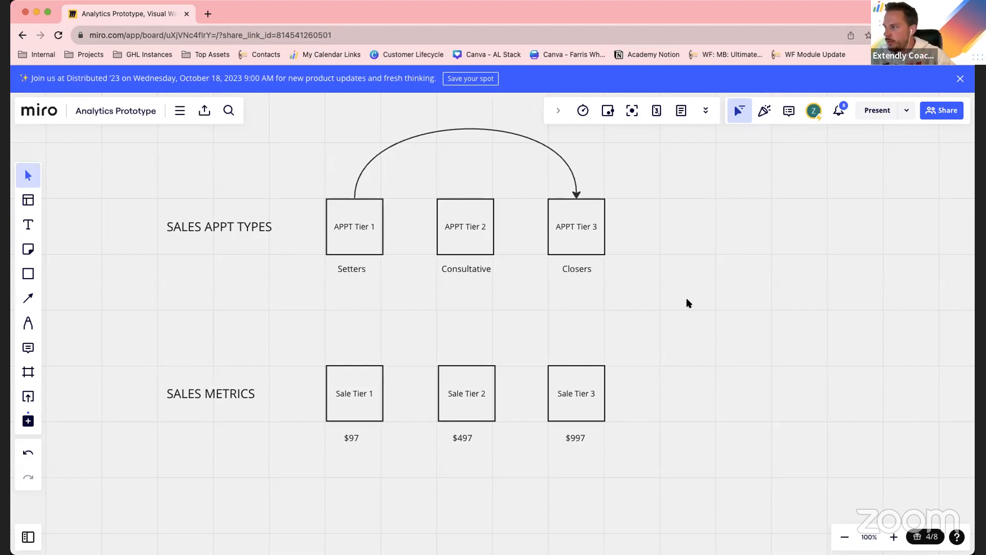
left_click(28, 275)
left_click(66, 294)
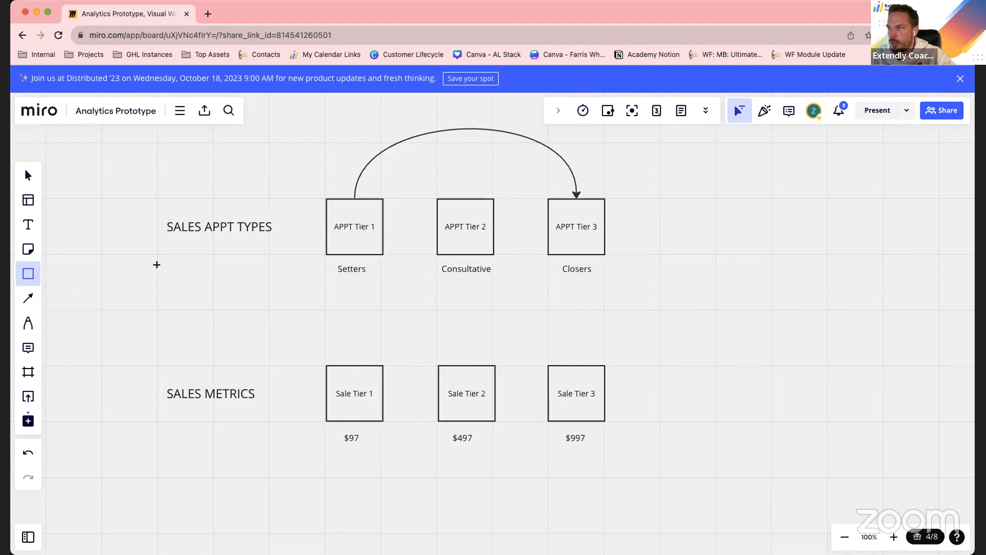
mouse_move(158, 252)
left_mouse_down()
mouse_move(167, 275)
mouse_move(213, 307)
left_mouse_up()
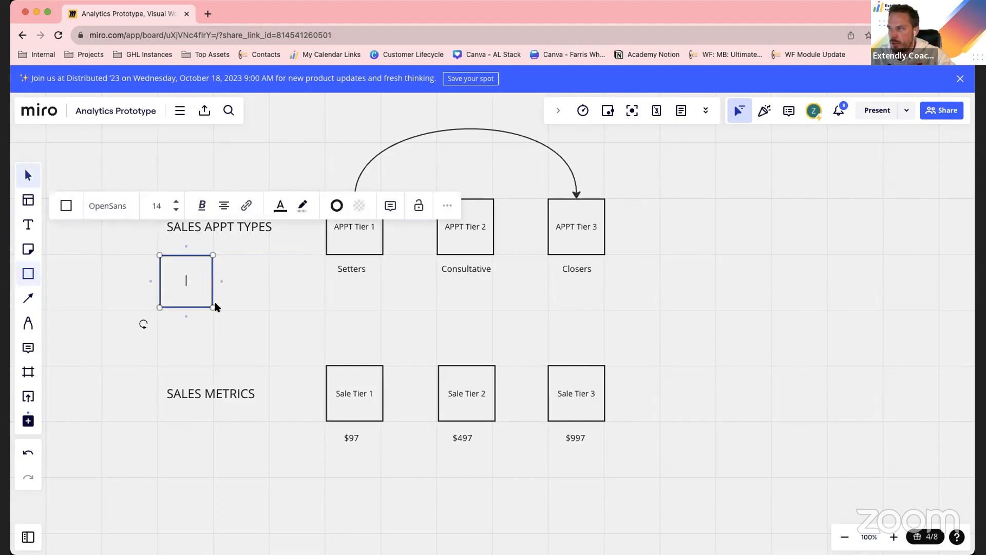
left_click(335, 309)
left_click_drag(196, 289, 788, 226)
scroll(815, 309, "up", 5)
scroll(808, 317, "down", 3)
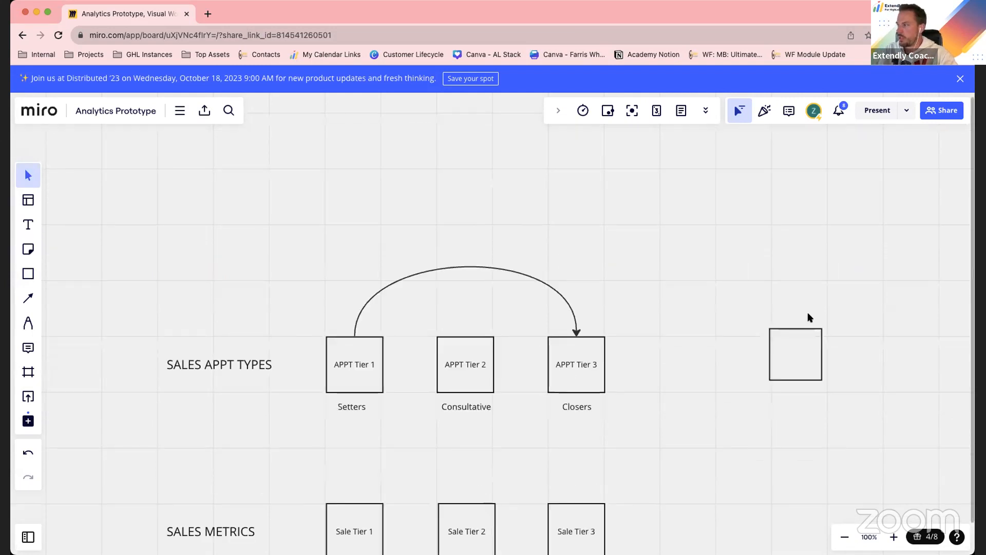
left_click(798, 347)
key("Delete")
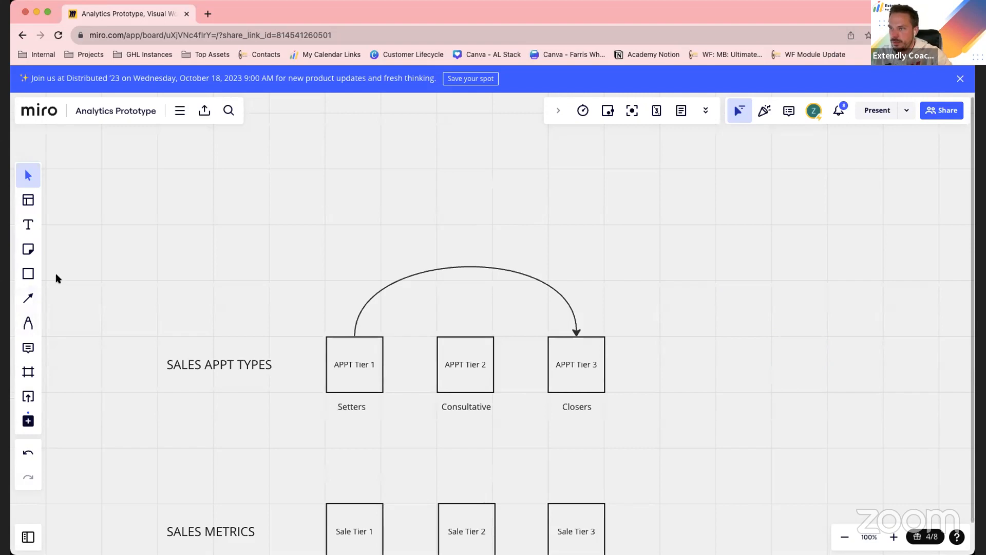
Draw a circle about the size of the squares in the empty area to the right of APPT Tier 3
left_click(28, 273)
left_click(111, 293)
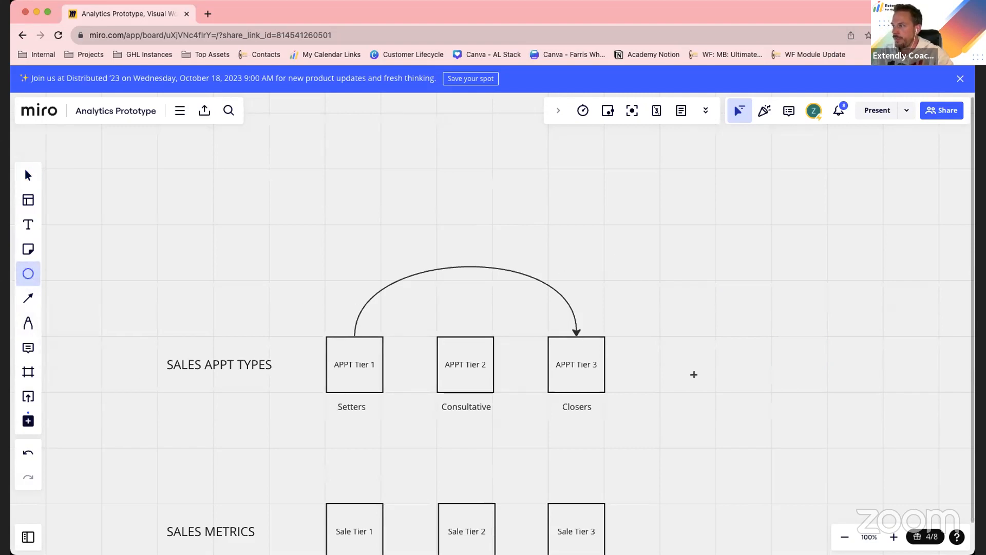
scroll(694, 374, "down", 3)
left_click_drag(715, 288, 769, 346)
Move the whole SALES METRICS row down to make room and place the circle beneath the Setters text
left_click_drag(702, 425, 156, 464)
left_click_drag(351, 430, 353, 489)
left_click_drag(748, 332, 352, 377)
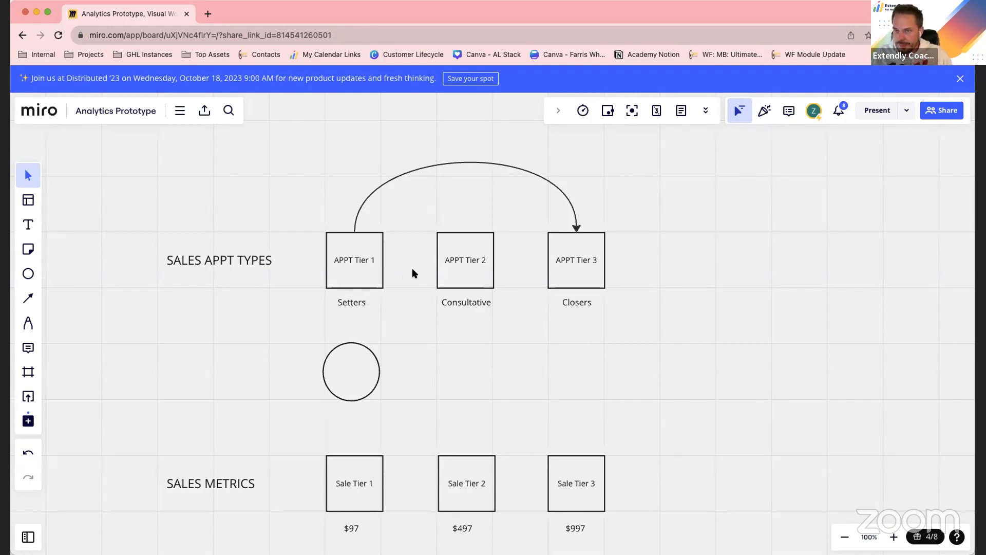
left_click(352, 248)
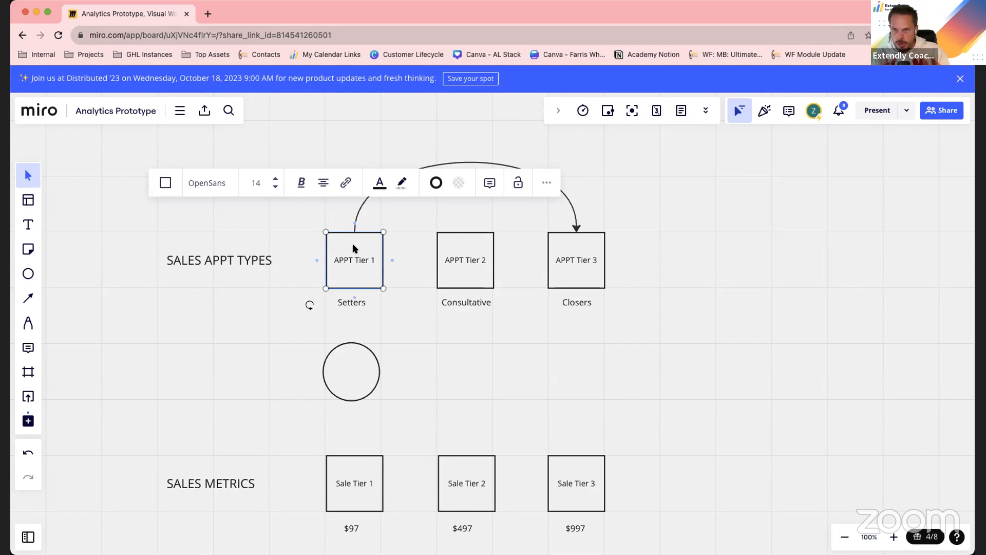
left_click(386, 364)
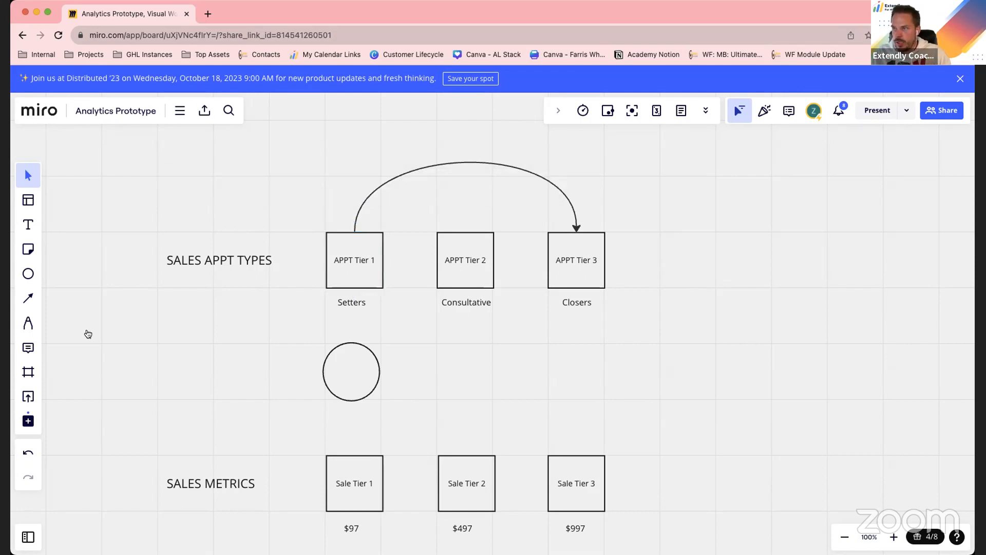
Draw a triangle beneath the SALES APPT TYPES heading, level with the circle, and label it "TAG"
left_click(28, 276)
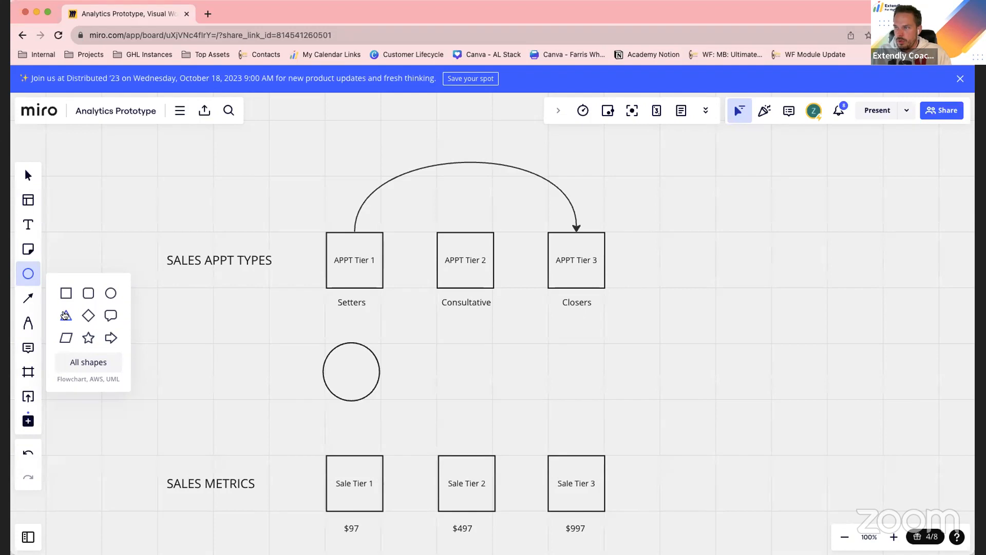
left_click_drag(66, 315, 180, 365)
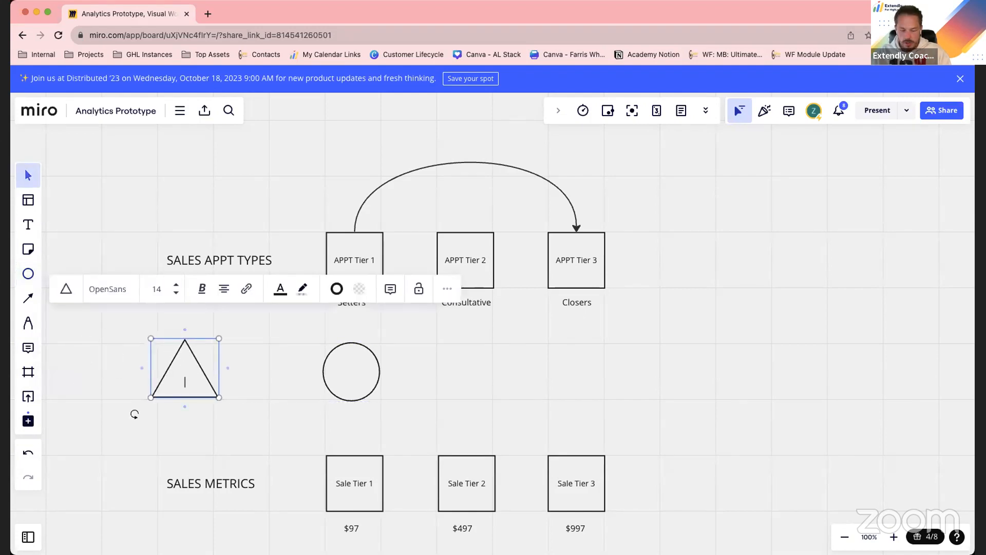
type("TAG")
left_click(482, 371)
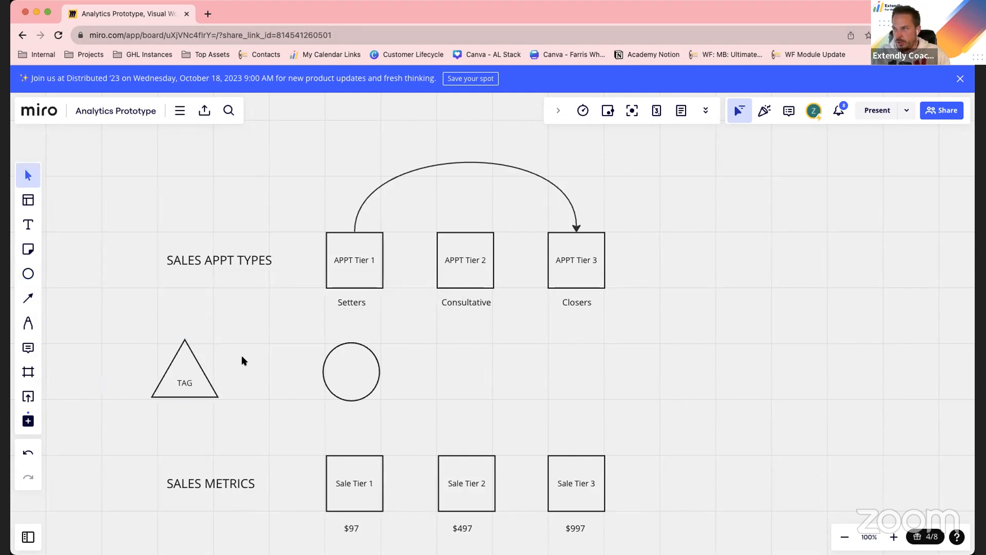
Connect the TAG triangle to the left side of the APPT Tier 1 square with a curved arrow
left_click(194, 372)
left_click_drag(228, 368, 337, 267)
left_click(369, 261)
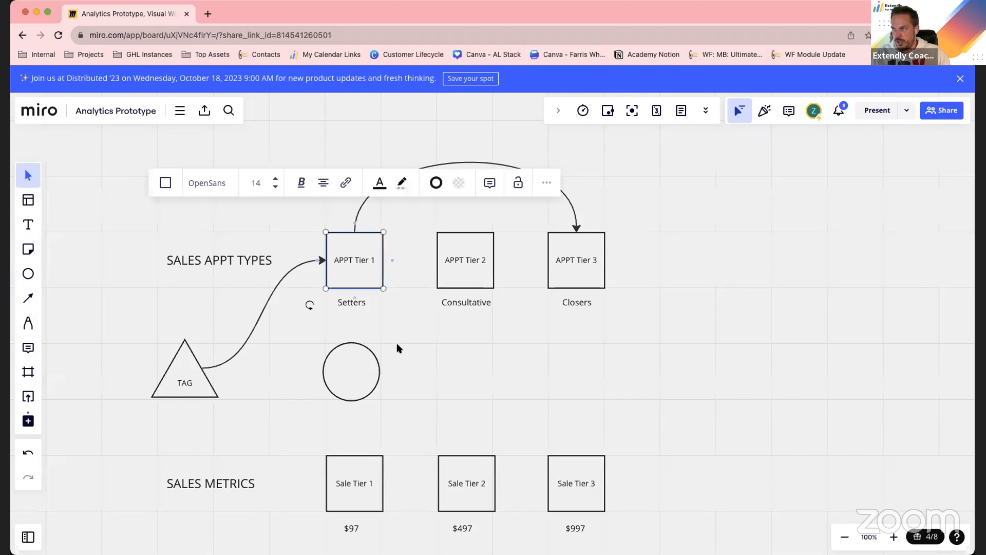
left_click(424, 382)
Connect the right side of APPT Tier 1 to the circle with a curved arrow and label the circle "+1"
left_click(379, 262)
left_click_drag(392, 261, 383, 373)
double_click(343, 375)
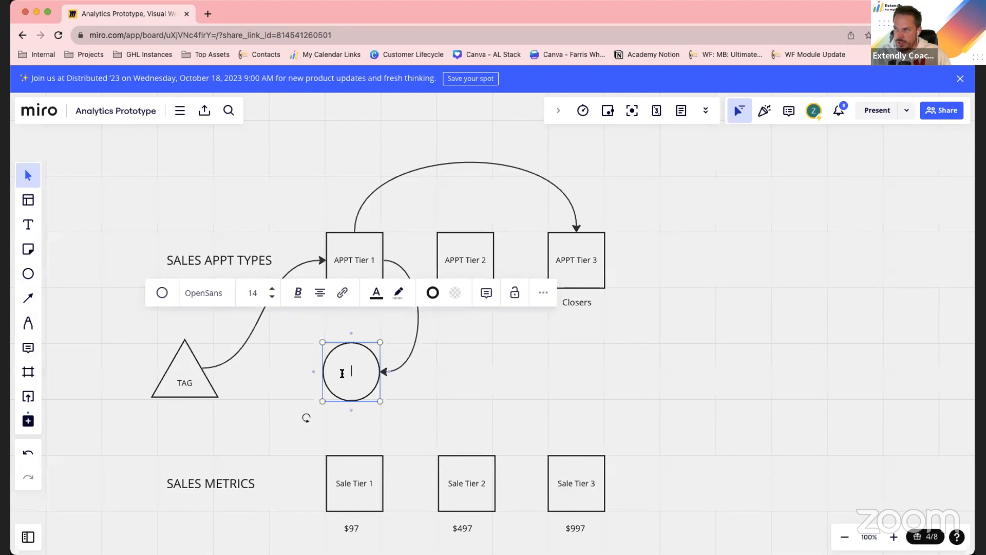
left_click(528, 379)
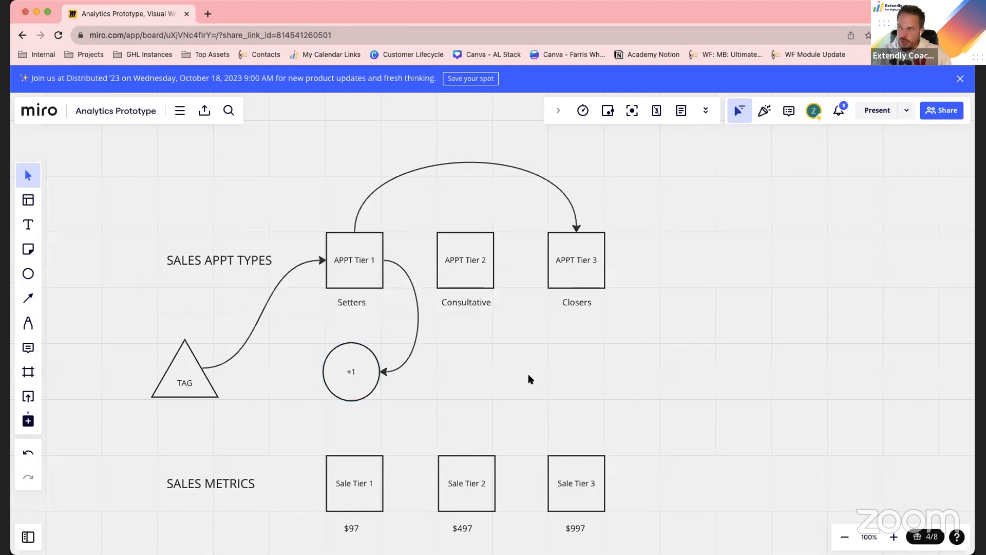
left_click(366, 369)
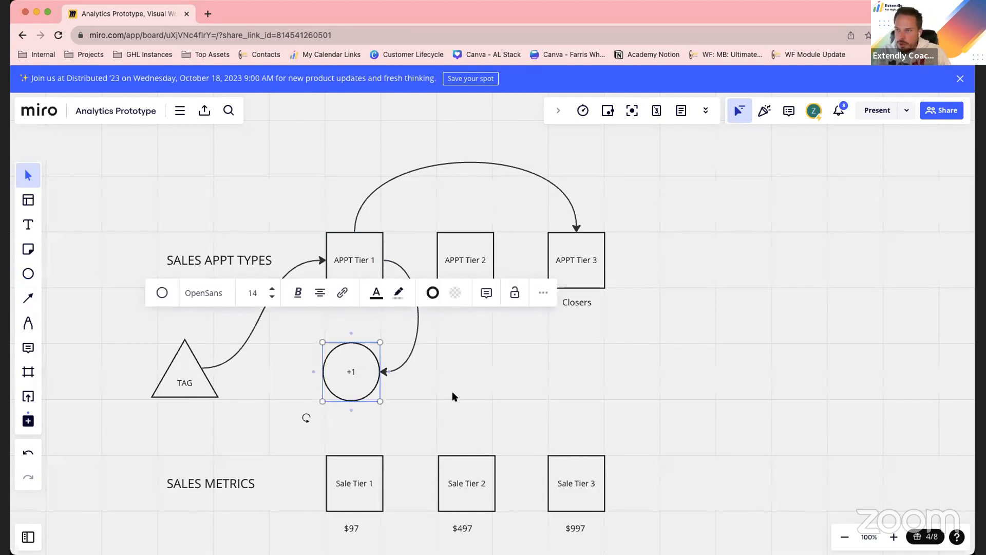
left_click(491, 390)
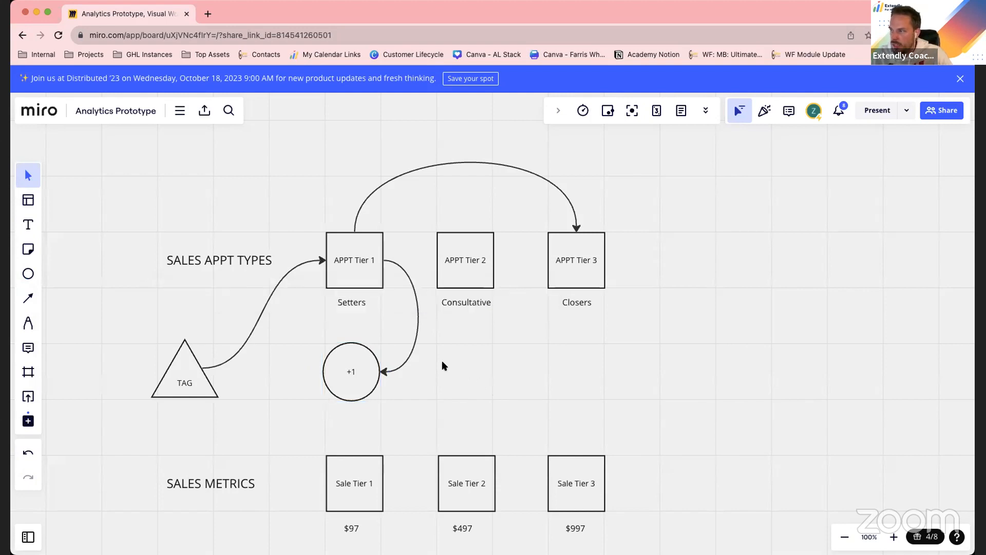
Paste two copies of the "+1" circle, one beneath Consultative and one beneath Closers, aligned with the original
left_click(359, 374)
key("super+c")
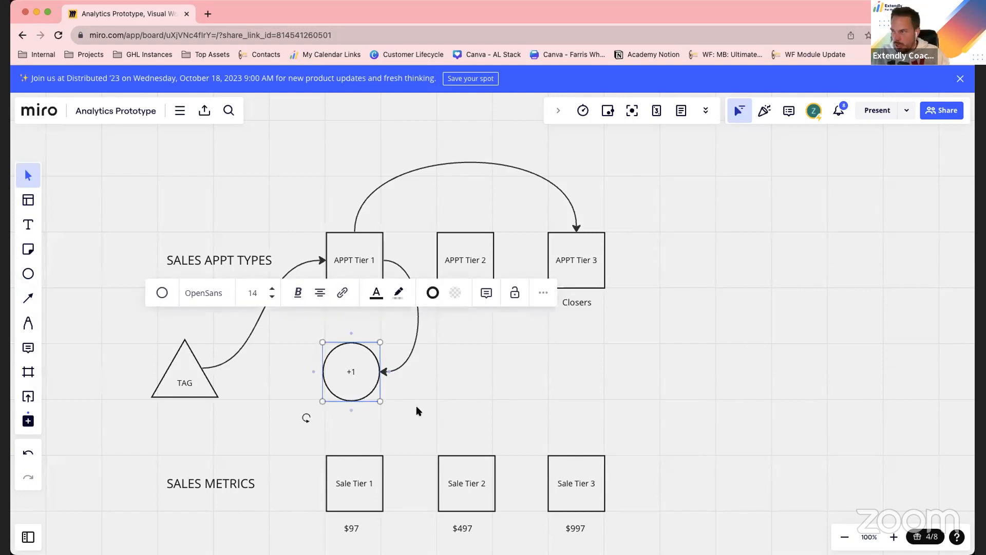
key("super+v")
left_click_drag(417, 407, 578, 375)
key("super+v")
left_click(526, 331)
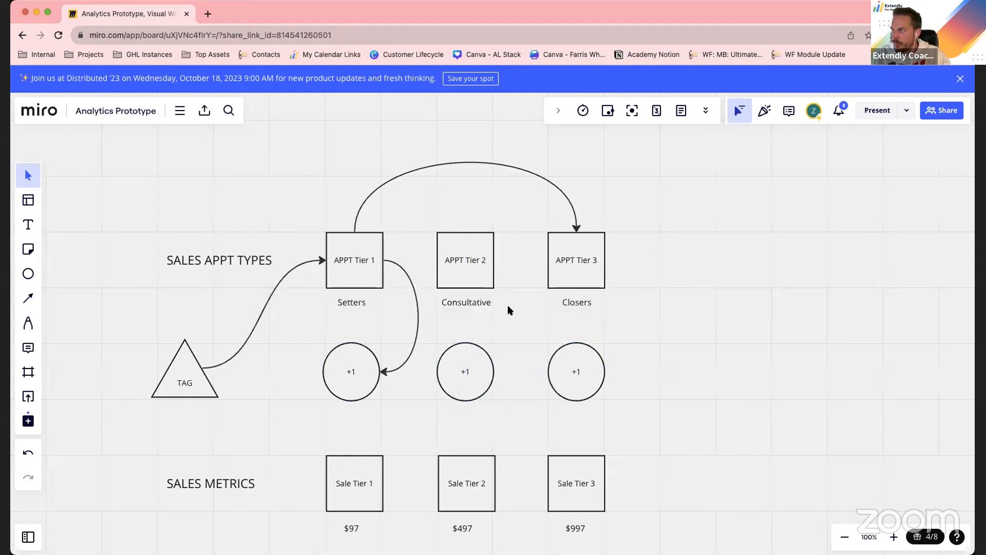
Connect the right side of APPT Tier 2 to the "+1" circle beneath it with a curved arrow
left_click(485, 273)
left_click_drag(503, 261, 495, 372)
left_click(193, 379)
left_click(362, 258)
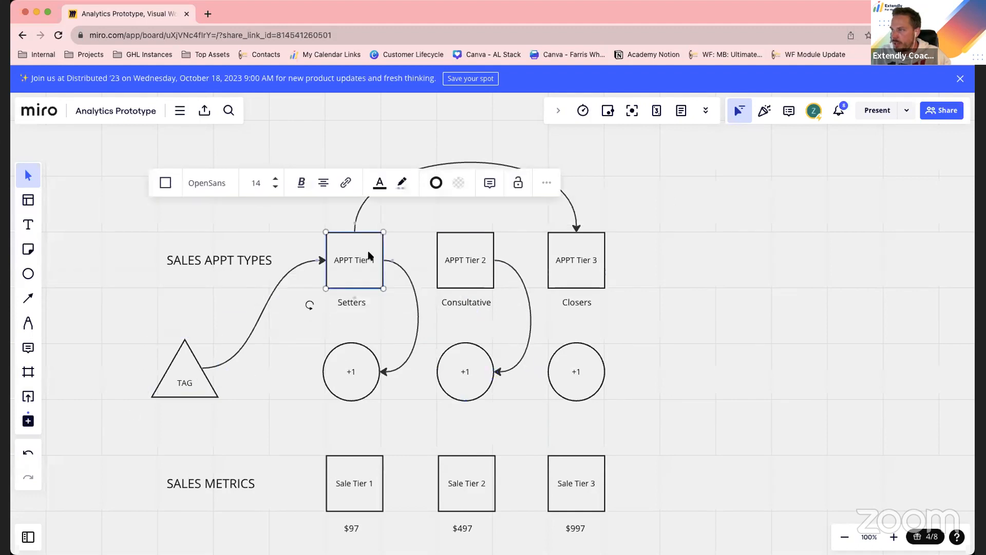
Connect the right side of APPT Tier 3 to the "+1" circle beneath it with a curved arrow
left_click(457, 251)
left_click(563, 255)
left_click_drag(615, 260, 609, 375)
left_click(709, 390)
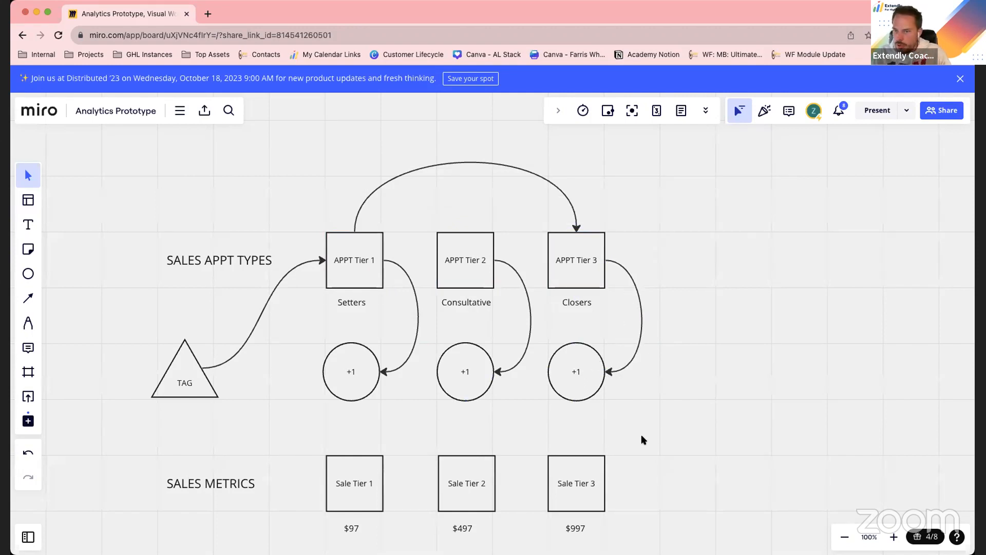
scroll(652, 436, "down", 3)
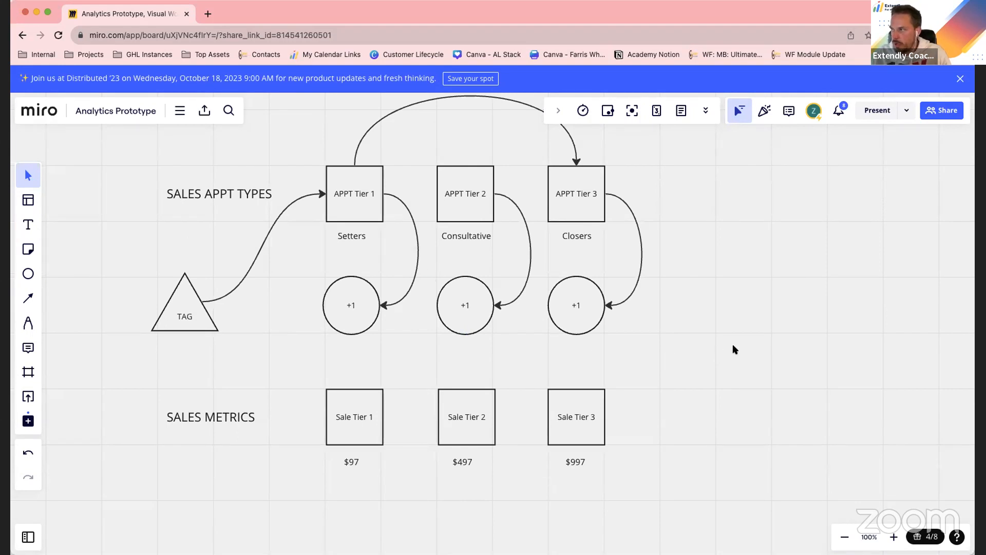
left_click(351, 316)
left_click(469, 314)
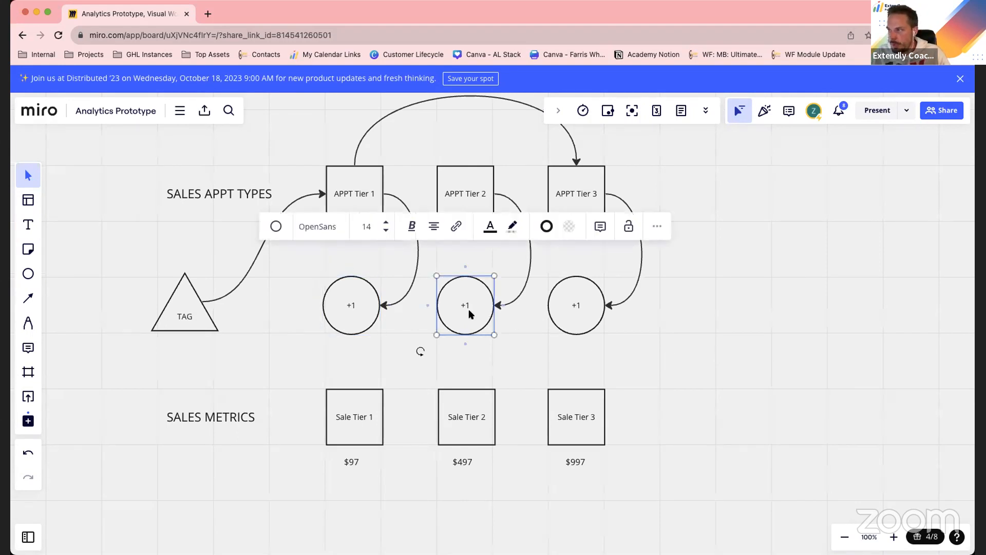
left_click(588, 307)
left_click(338, 306)
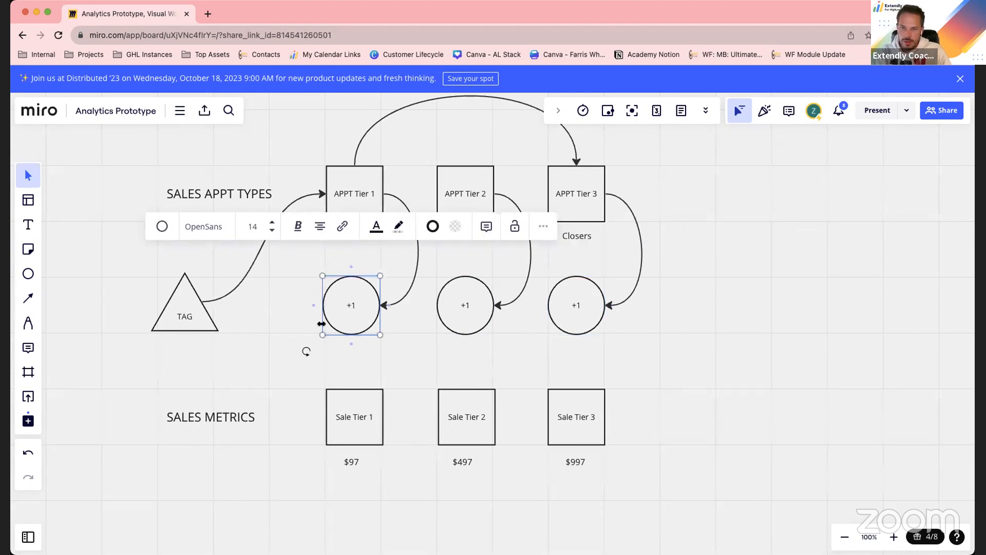
left_click(356, 198)
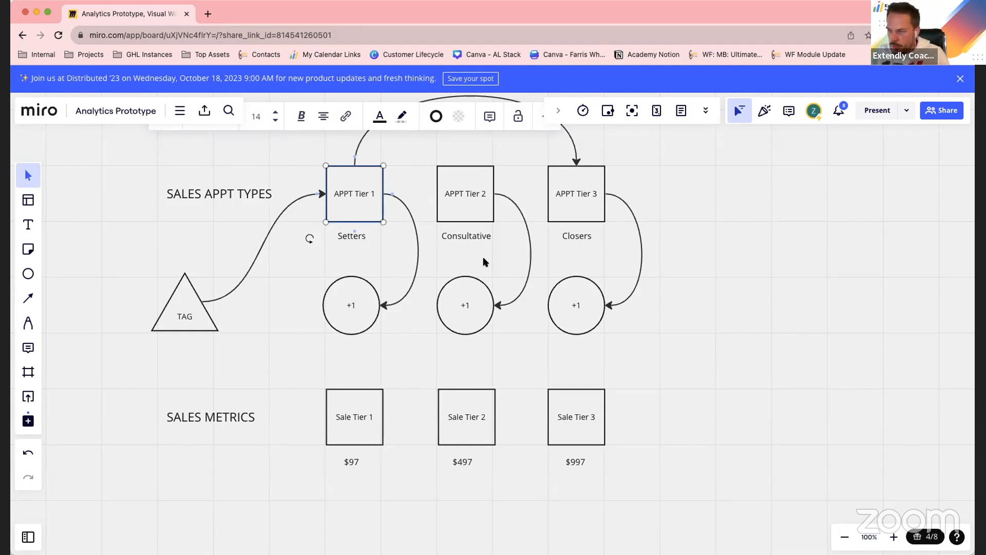
left_click(758, 341)
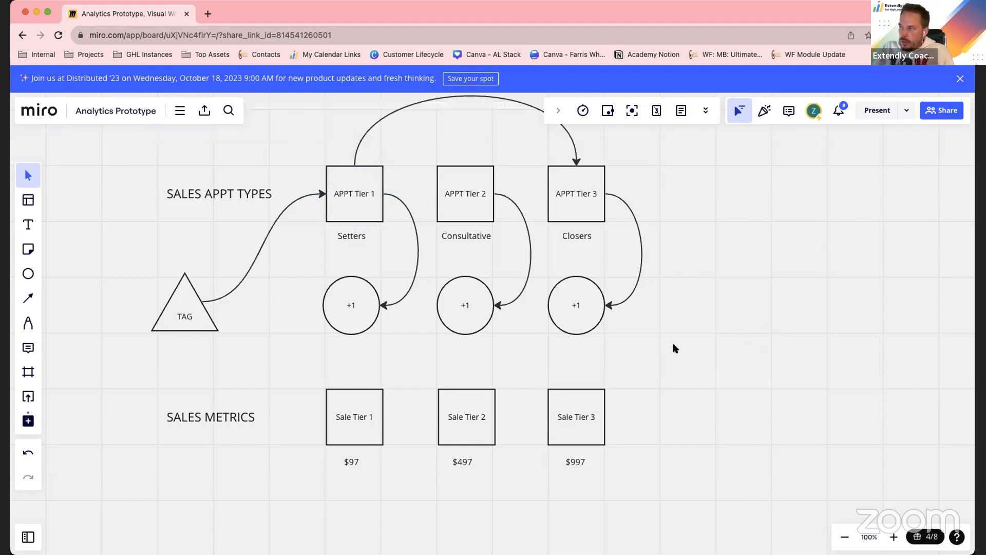
left_click(354, 316)
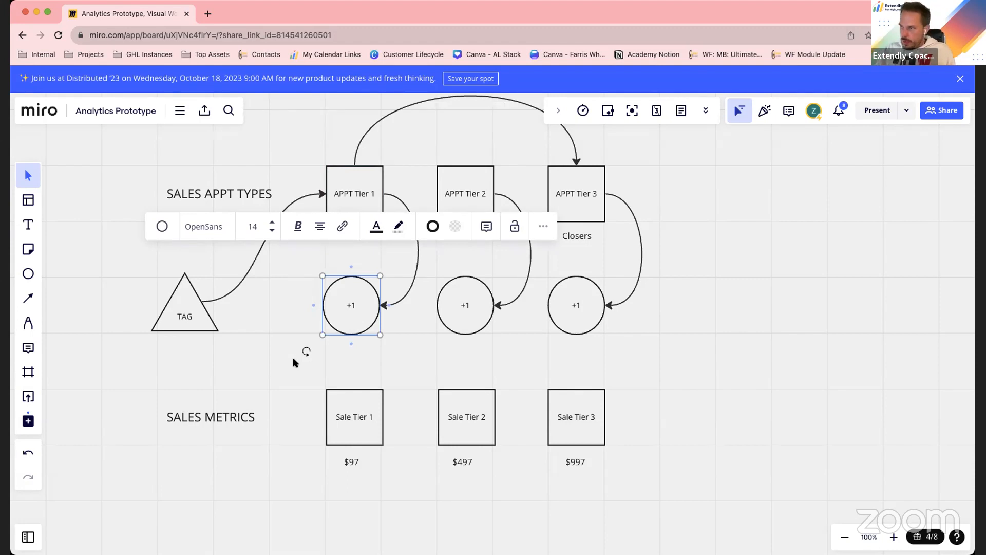
left_click(305, 379)
Paste a copy of the TAG triangle beneath the SALES METRICS heading, vertically aligned with the original triangle
scroll(299, 383, "down", 1)
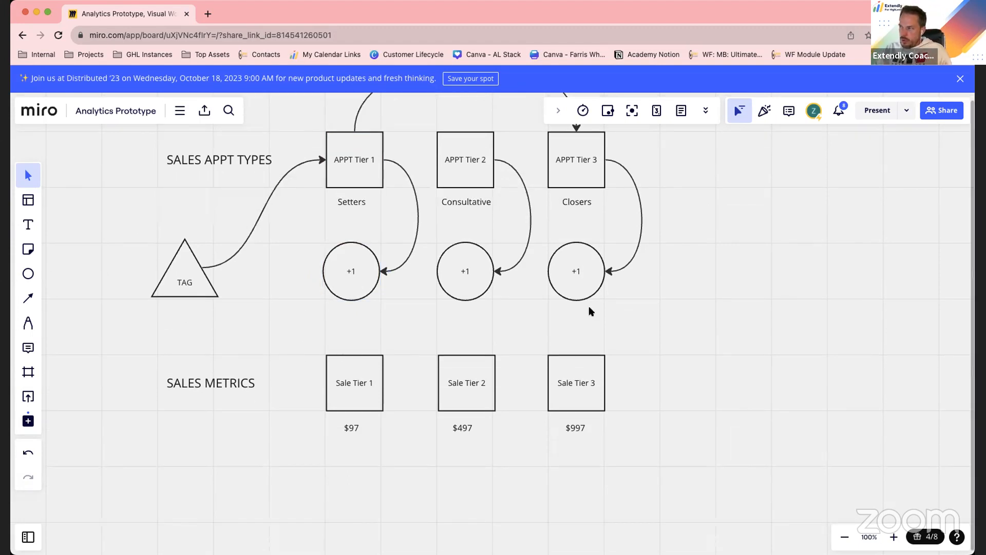
scroll(697, 329, "down", 3)
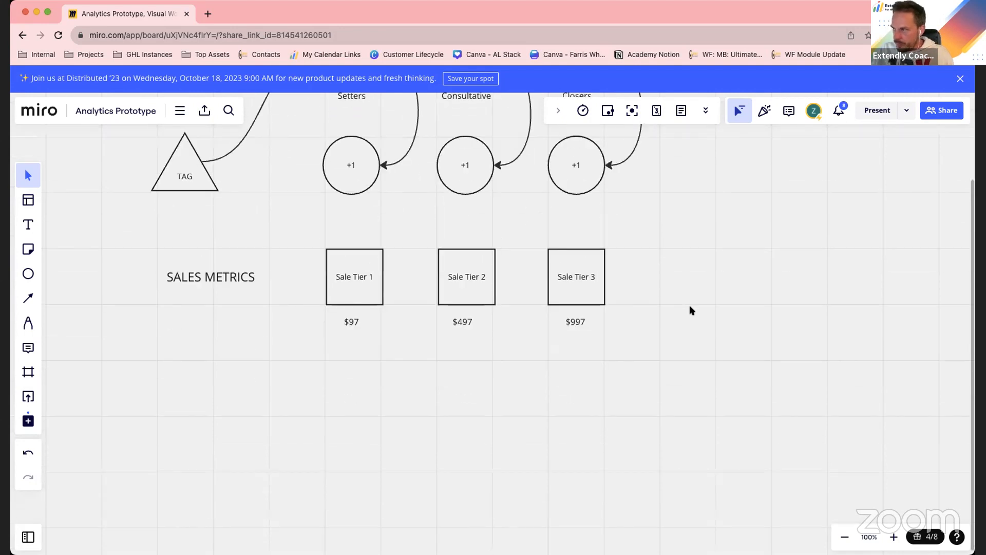
scroll(480, 387, "up", 2)
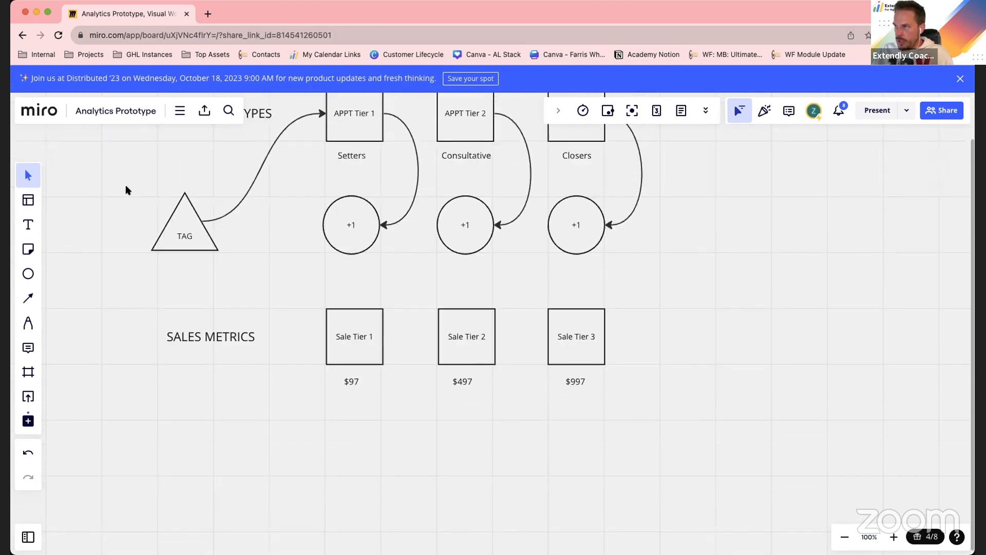
left_click_drag(151, 198, 171, 246)
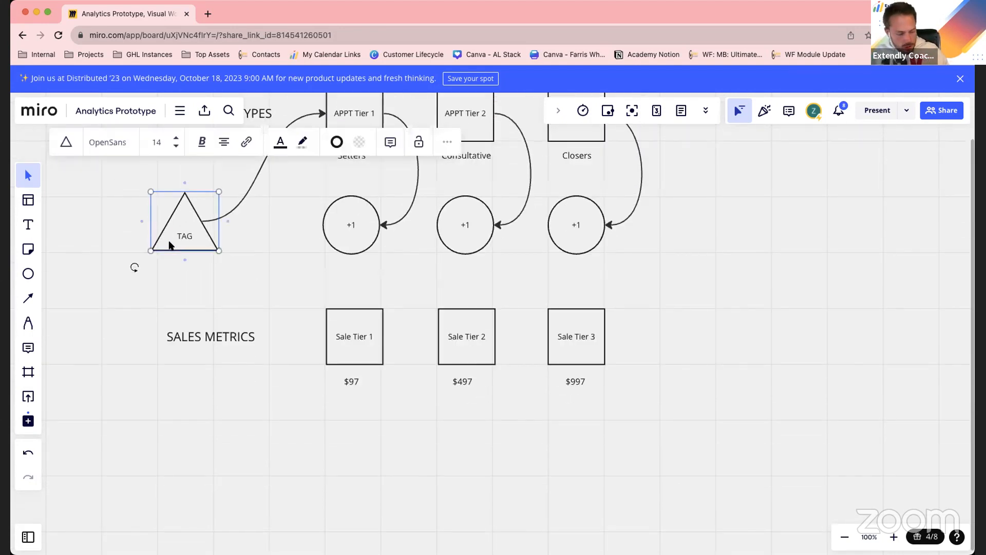
key("ctrl+v")
left_click_drag(279, 264, 178, 439)
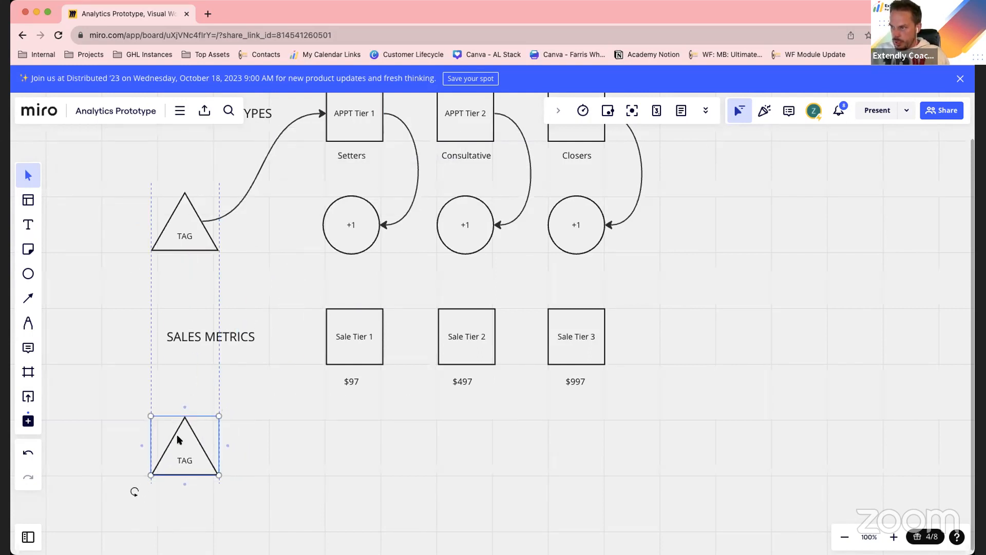
left_click(295, 439)
Connect the lower TAG triangle to the left side of the Sale Tier 1 square with a curved arrow
left_click(203, 444)
left_click_drag(227, 446, 340, 340)
left_click(324, 492)
left_click(352, 344)
left_click(363, 458)
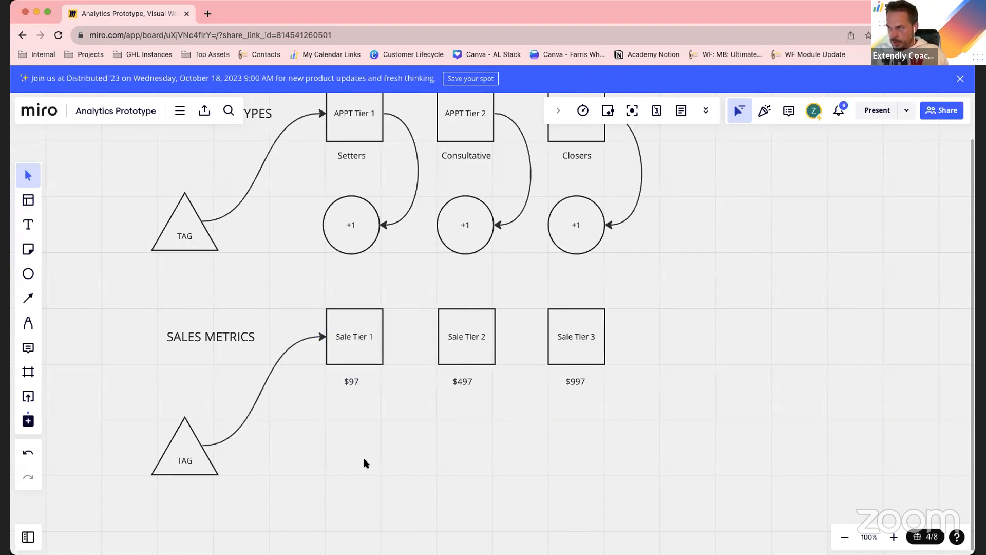
Copy the "+1" circle beneath Setters and place the duplicate beneath the $97 label
left_click(349, 237)
key("super+c")
key("super+v")
left_click_drag(385, 282, 344, 441)
left_click(460, 440)
Connect the right side of Sale Tier 1 to the "+1" circle beneath it with a curved arrow
left_click(347, 332)
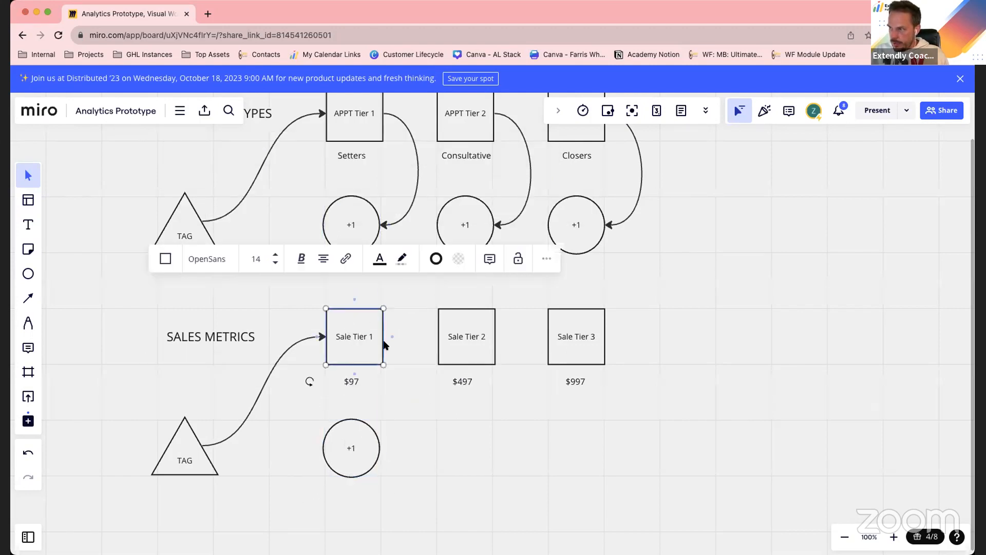
mouse_move(392, 337)
left_mouse_down()
mouse_move(396, 456)
mouse_move(383, 449)
left_mouse_up()
left_click(385, 475)
left_click(349, 459)
left_click(431, 468)
Shift the SALES METRICS heading slightly left, clear of the arrow running into Sale Tier 1
left_click_drag(209, 337, 190, 336)
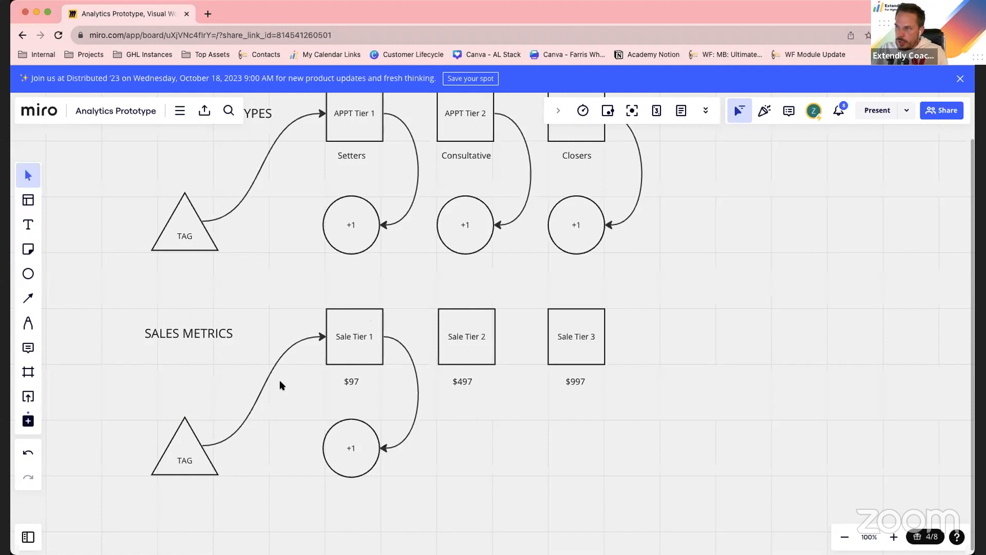
left_click(349, 340)
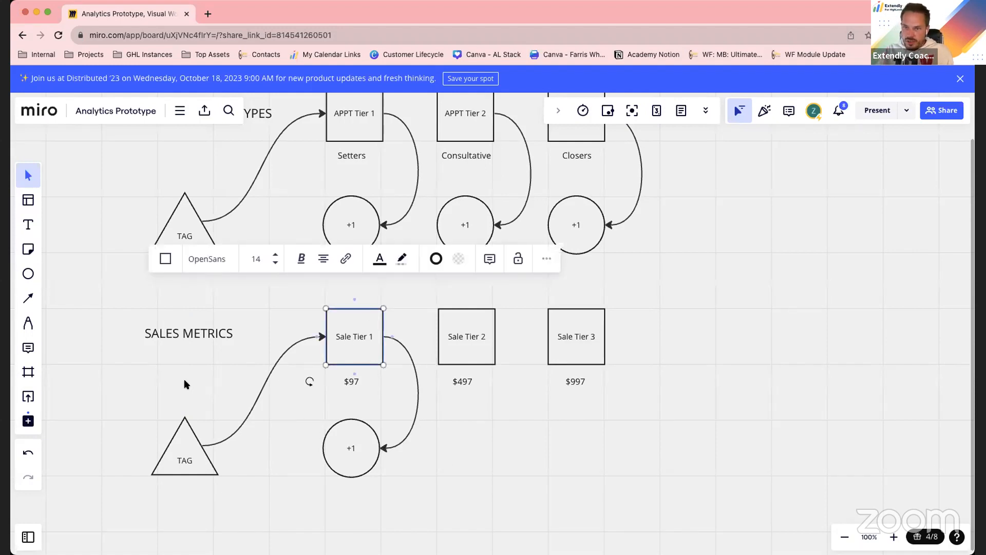
left_click(466, 454)
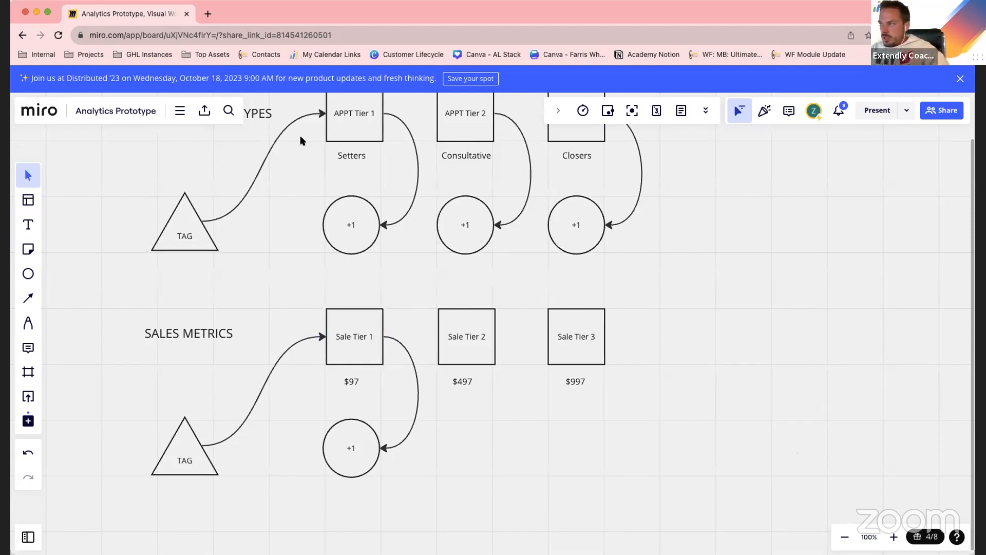
Draw a large empty square in the blank area to the right of the APPT and Sale tiers
scroll(476, 381, "right", 5)
scroll(476, 381, "up", 3)
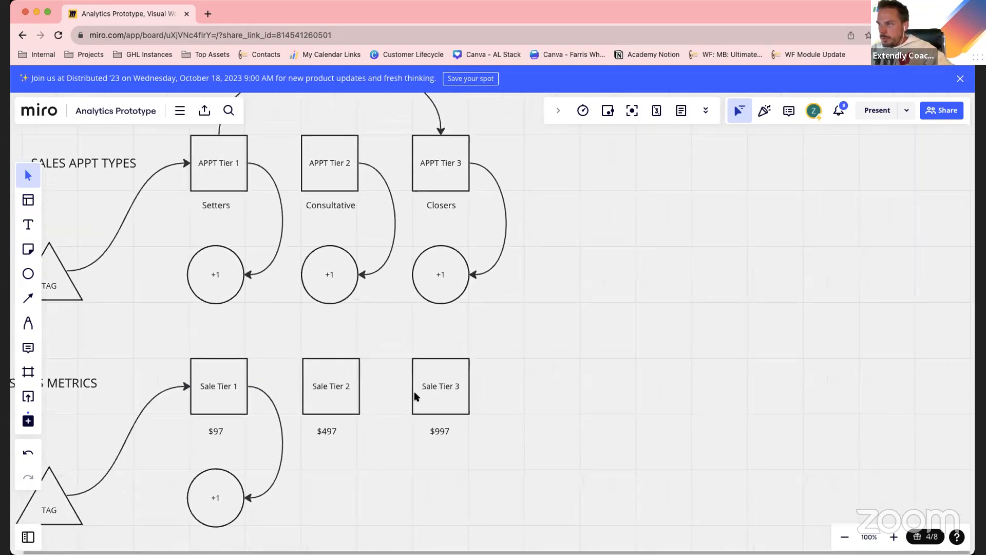
scroll(410, 388, "down", 1)
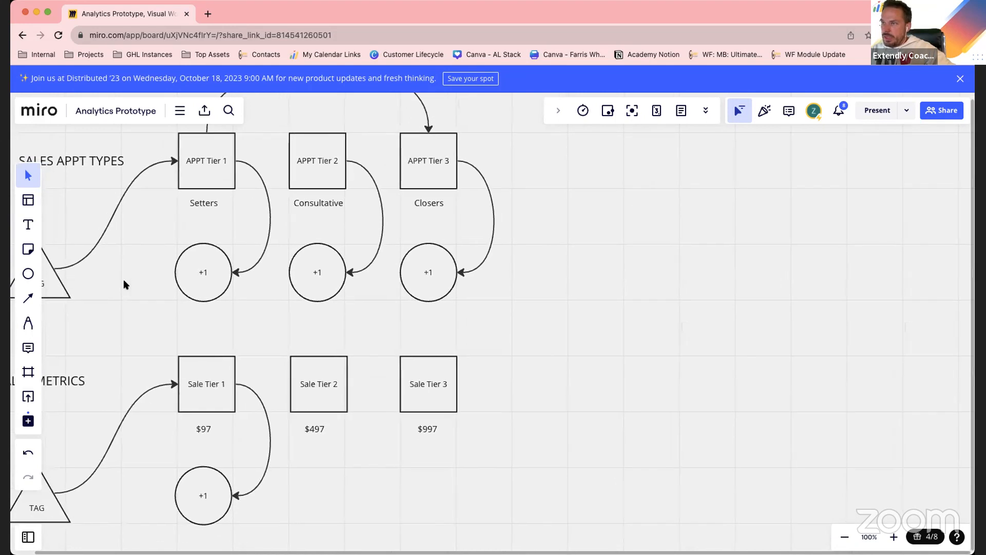
left_click(28, 273)
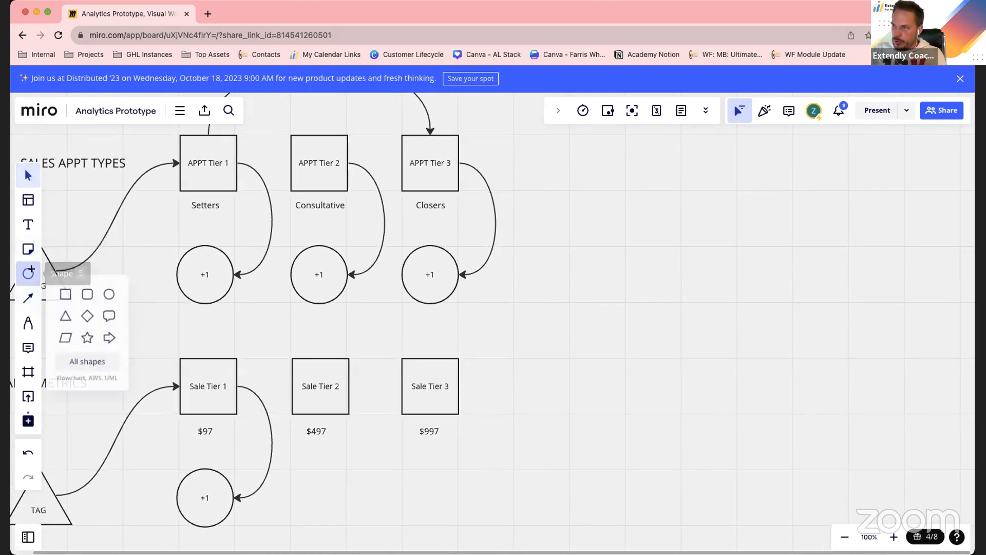
left_click(66, 293)
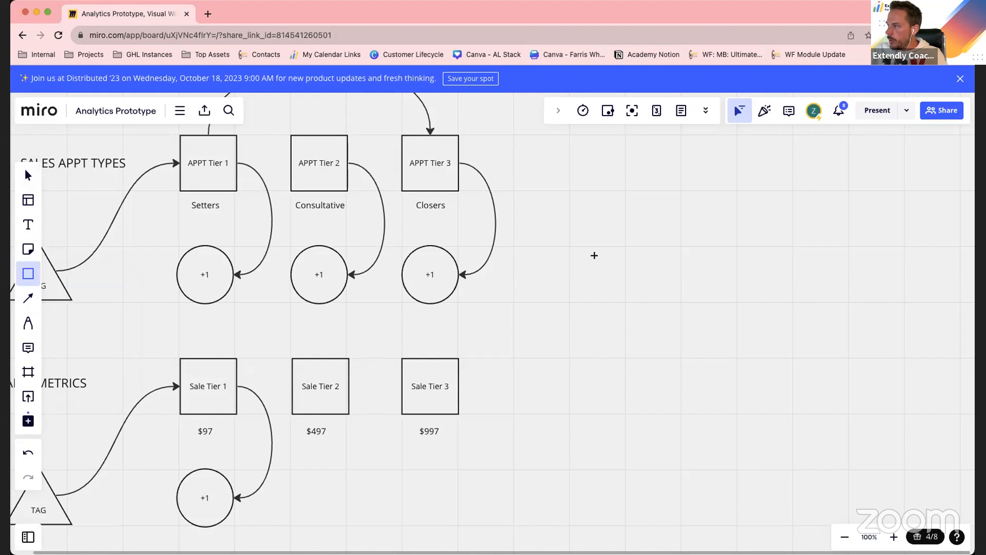
left_click_drag(627, 254, 738, 357)
left_click(778, 402)
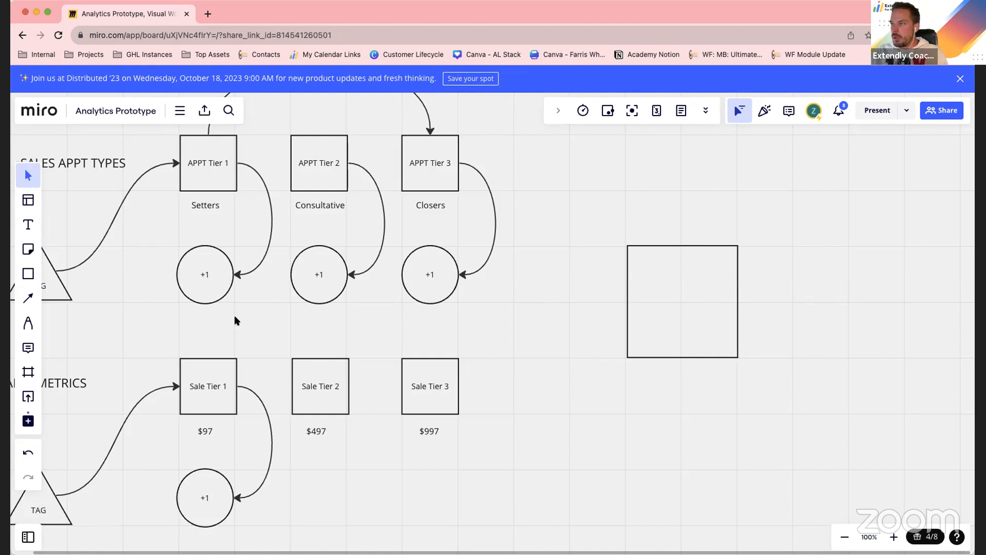
Duplicate the "+1" circle beneath $97 twice, placing one copy beneath $497 and one beneath $997
left_click(207, 398)
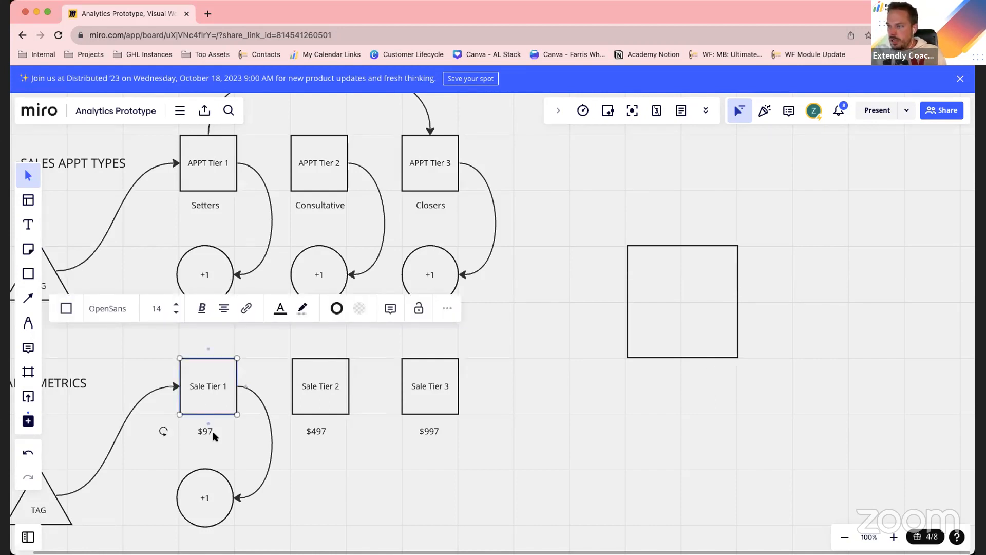
left_click(211, 508)
key("super+c")
key("super+v")
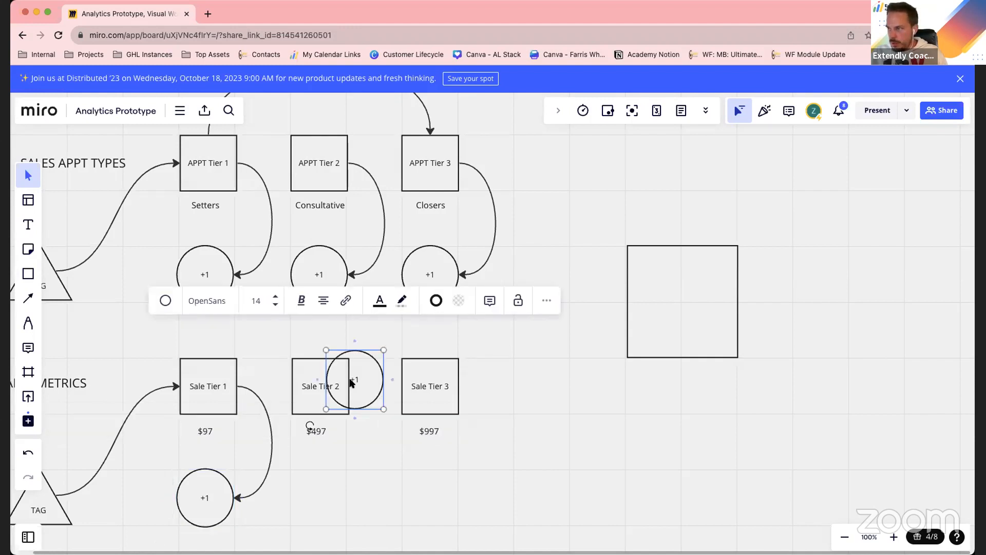
left_click_drag(351, 390, 319, 502)
left_click(388, 504)
left_click(318, 506)
left_click_drag(322, 503, 437, 503)
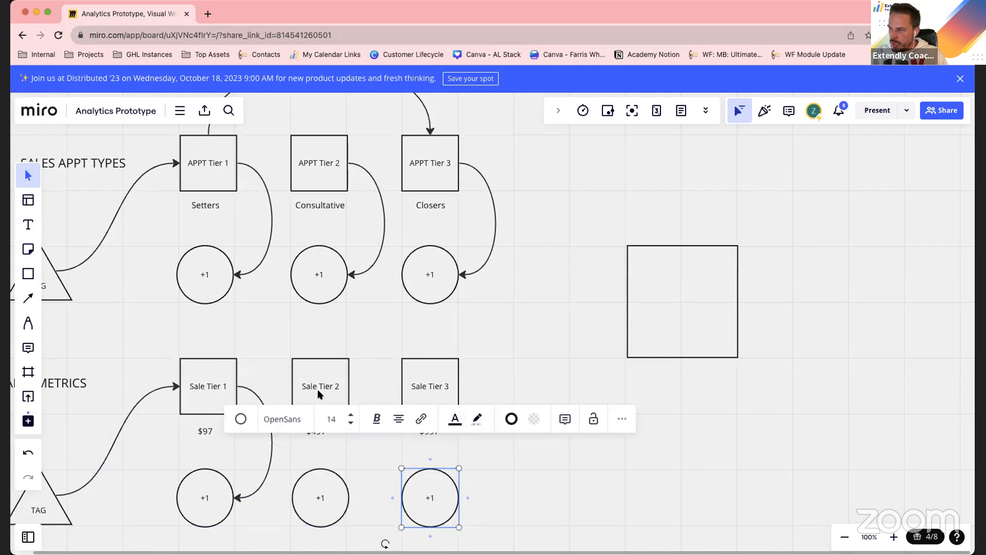
Connect the right sides of Sale Tier 2 and Sale Tier 3 to the "+1" circles beneath them with curved arrows
left_click(301, 370)
left_click_drag(358, 386, 352, 497)
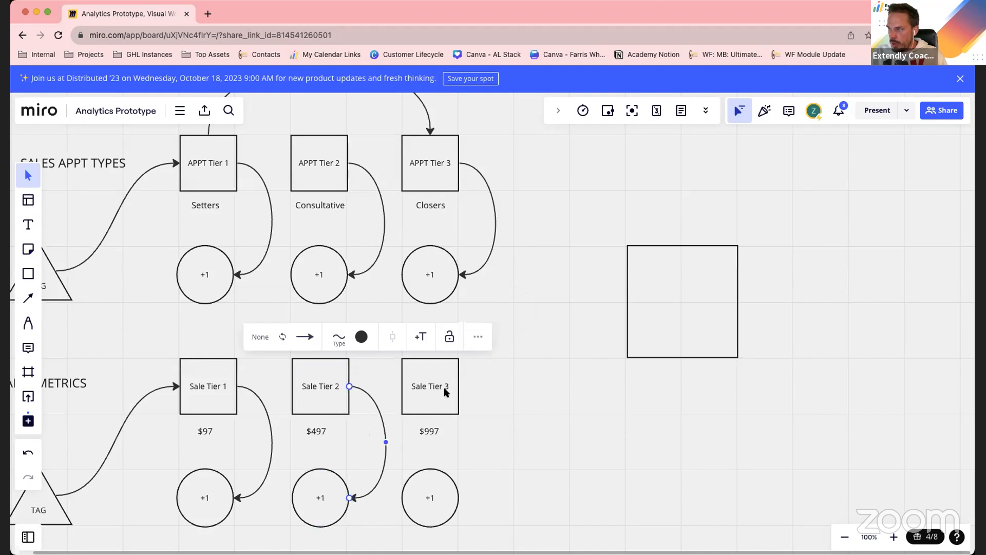
left_click(445, 392)
left_click_drag(468, 386, 459, 337)
left_click(468, 388)
scroll(409, 237, "up", 1)
left_click(423, 404)
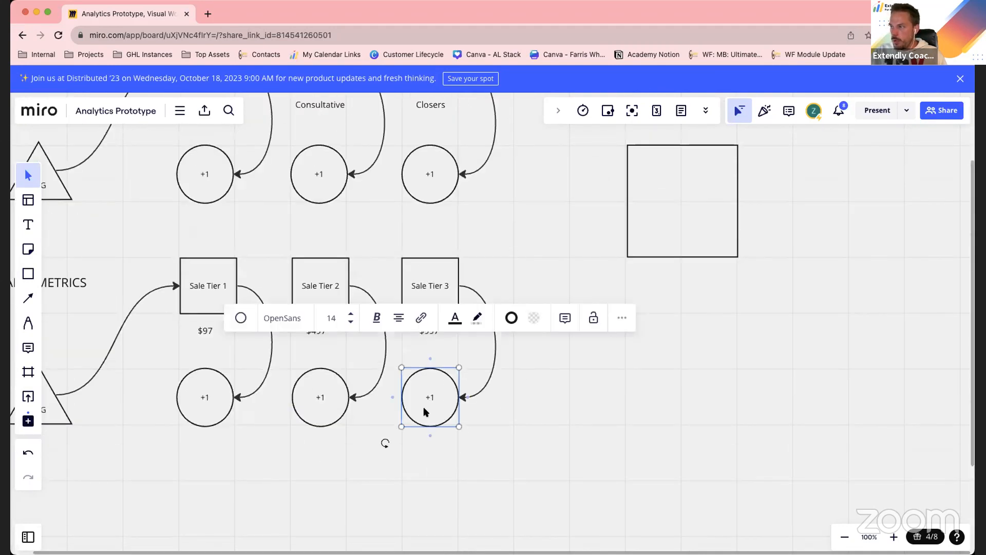
left_click(508, 468)
scroll(516, 452, "up", 1)
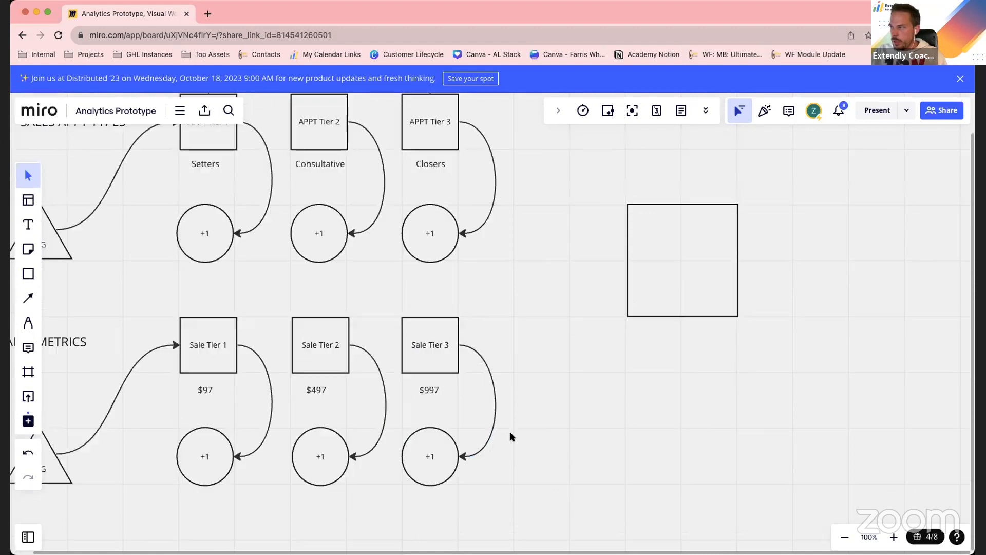
Connect the tops of Sale Tier 3, Sale Tier 2 and Sale Tier 1 to the bottom edge of the large square with curved arrows
left_click(449, 339)
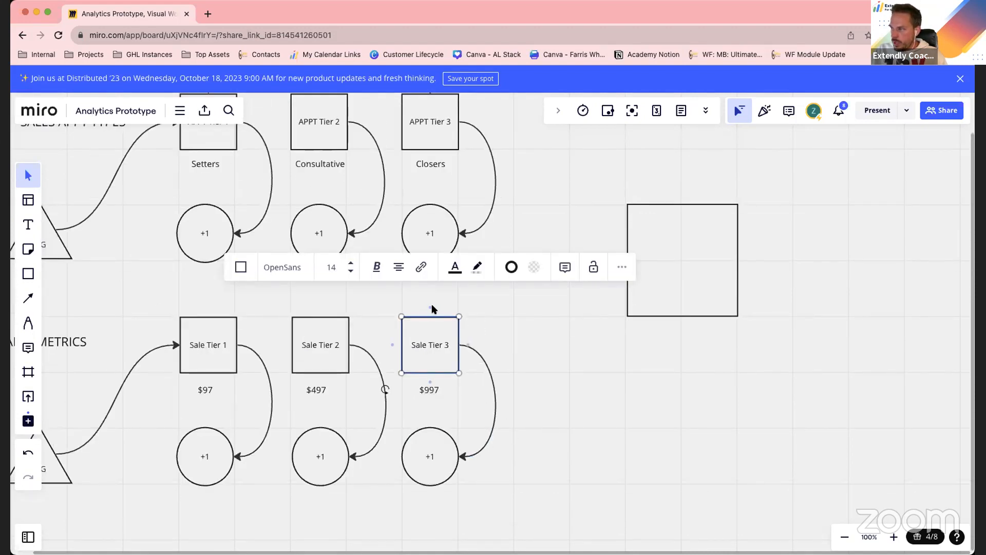
left_click_drag(430, 308, 722, 318)
left_click(658, 417)
left_click(311, 330)
left_click_drag(321, 317, 684, 319)
left_click(205, 343)
left_click_drag(213, 309, 650, 318)
left_click(654, 441)
Select the whole SALES METRICS section and move it down to widen the gap below the appointment section
scroll(552, 475, "down", 1)
scroll(489, 395, "left", 5)
scroll(489, 395, "down", 2)
left_click_drag(220, 213, 559, 421)
left_click(179, 429)
mouse_move(181, 245)
left_mouse_down()
mouse_move(467, 375)
mouse_move(631, 421)
left_mouse_up()
left_click_drag(606, 266, 612, 378)
left_click(620, 337)
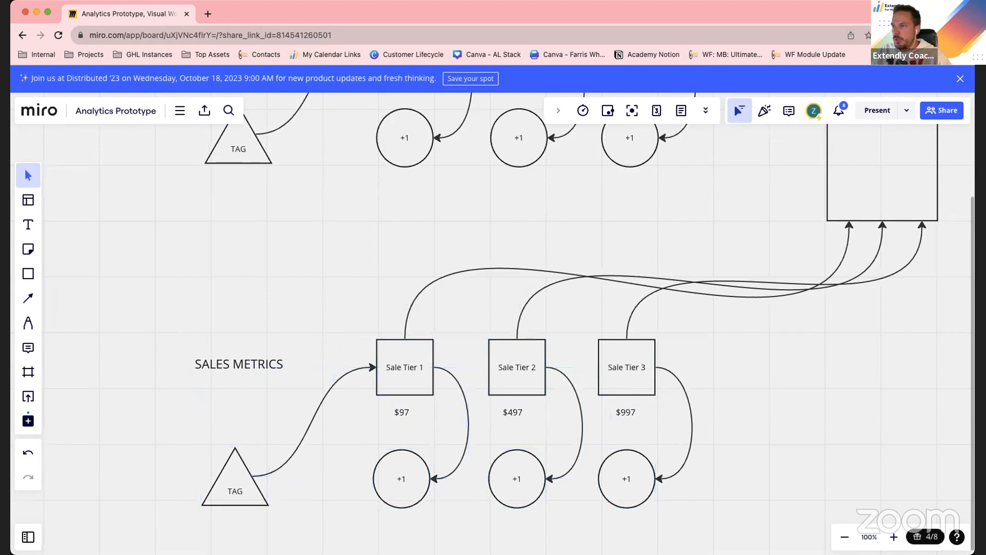
Add the text "Anytime we get sale number 1 on any of the three tiers" just above the curved arrows leading to the large square
key("t")
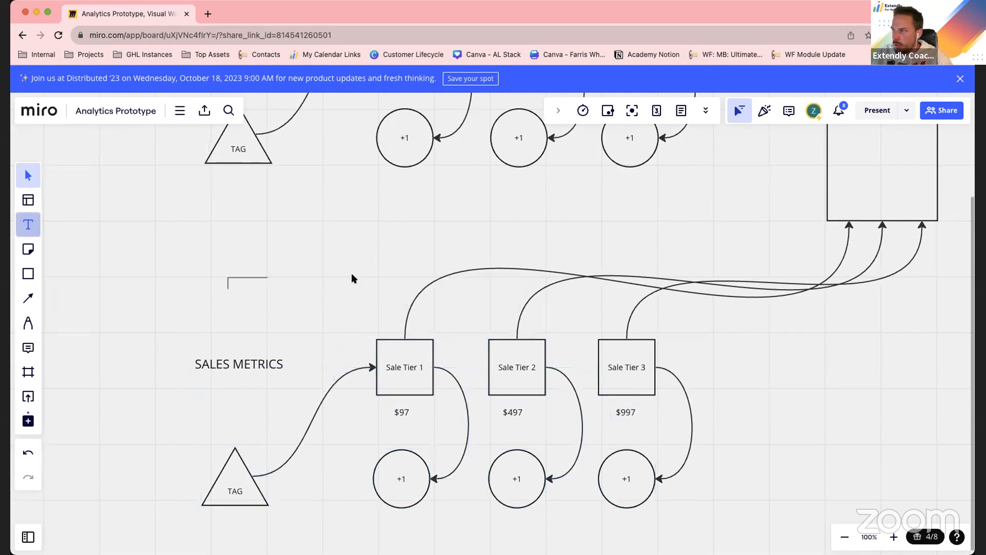
left_click(605, 219)
type("A")
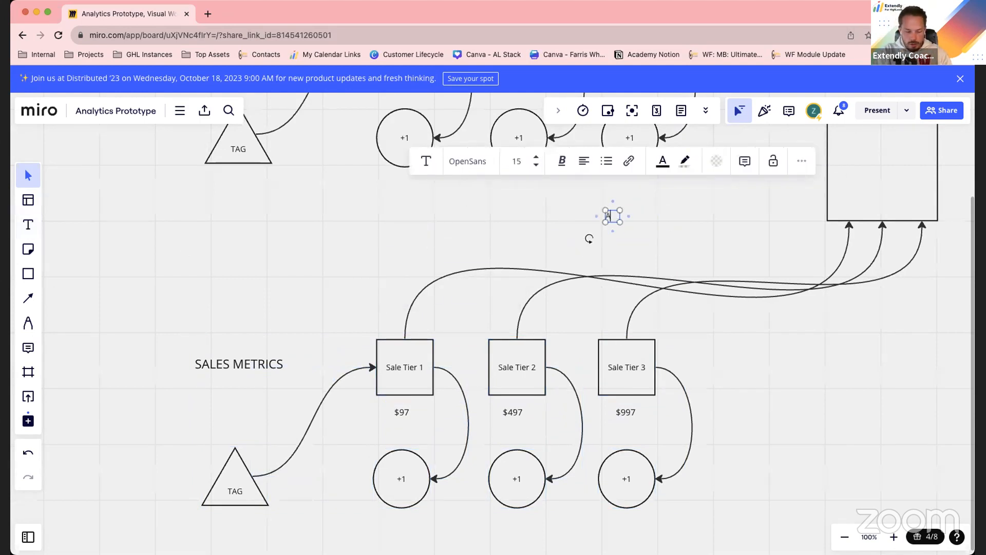
type("nytime we g")
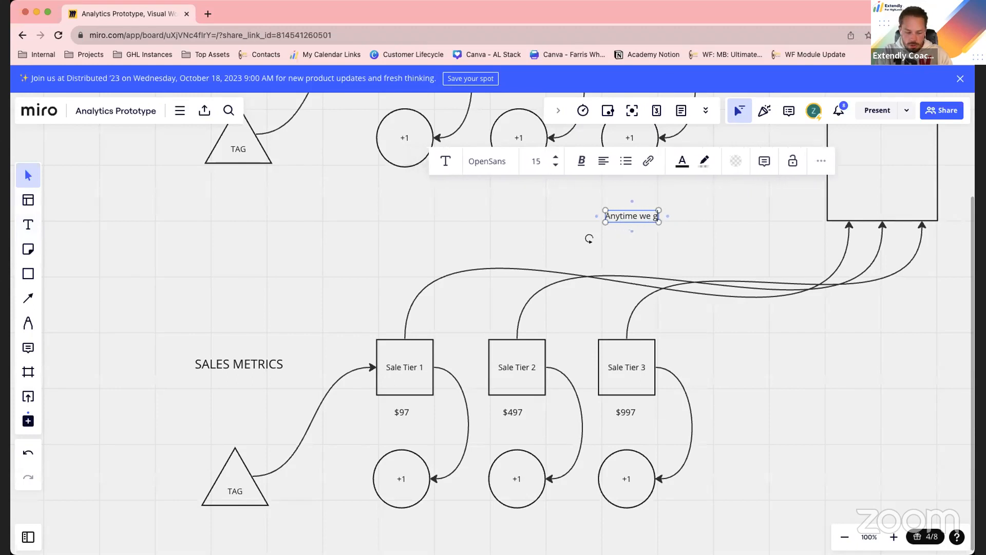
type("et sale number 1")
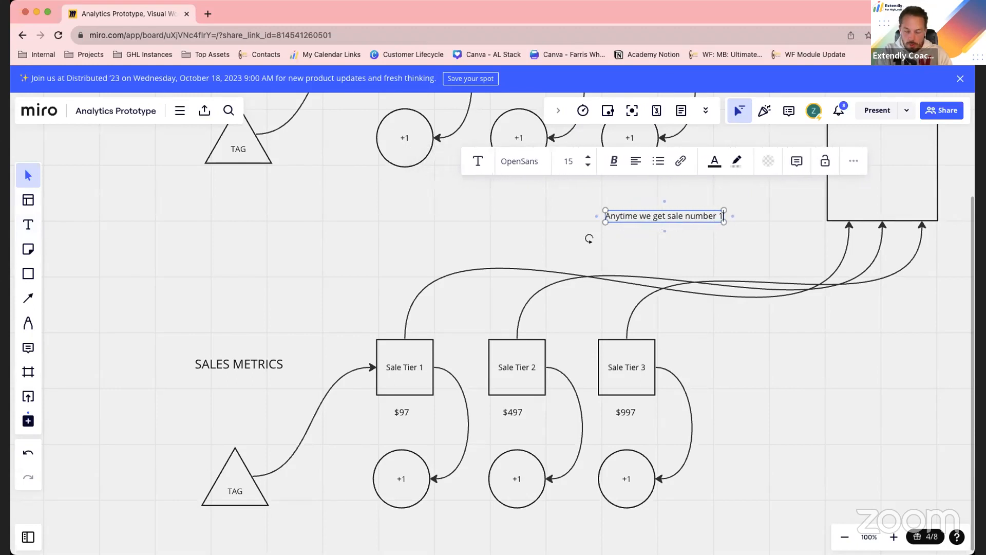
type(" on this tier")
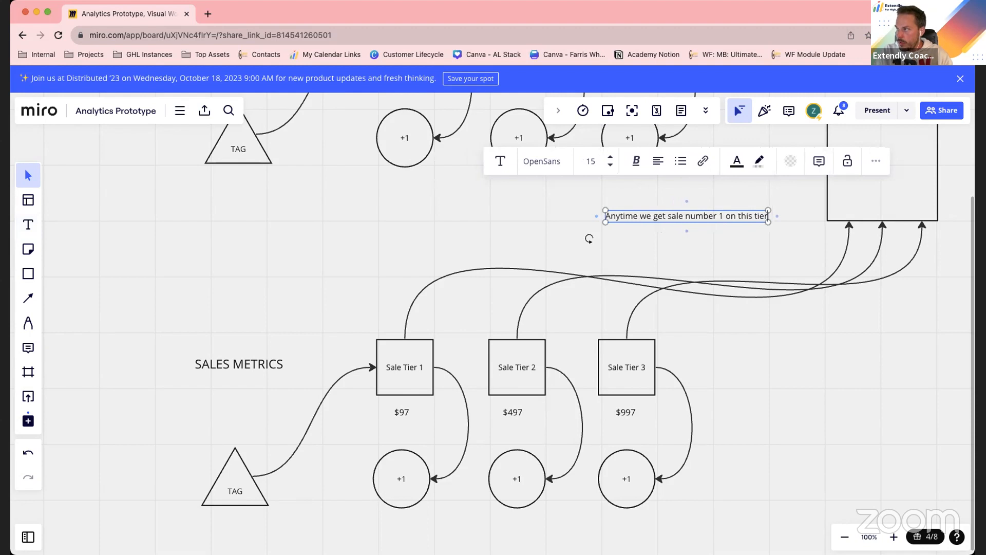
key("BackSpace")
key("BackSpace")
key("BackSpace")
key("BackSpace")
key("BackSpace")
key("BackSpace")
key("BackSpace")
key("BackSpace")
key("BackSpace")
key("BackSpace")
type("any of the three tiers")
left_click(745, 251)
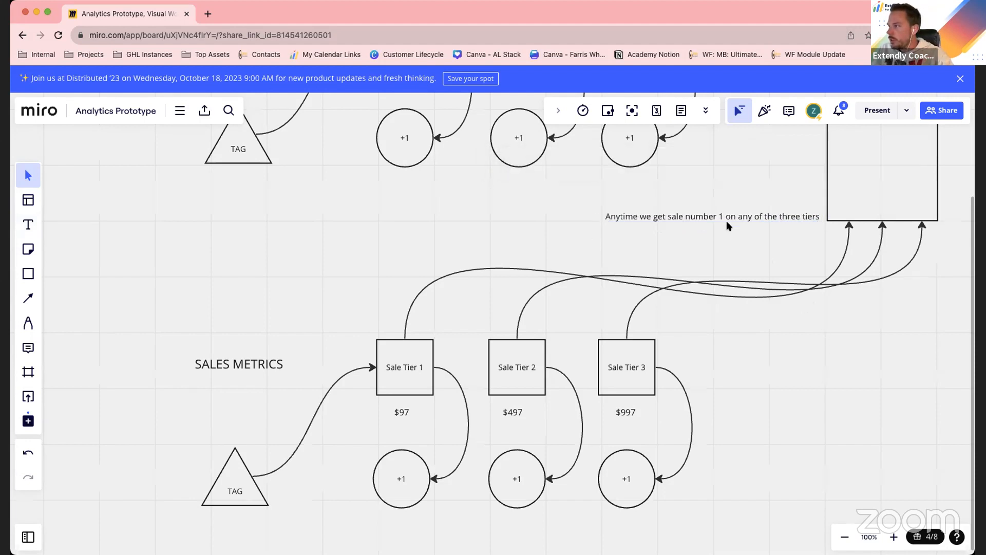
left_click_drag(726, 220, 680, 252)
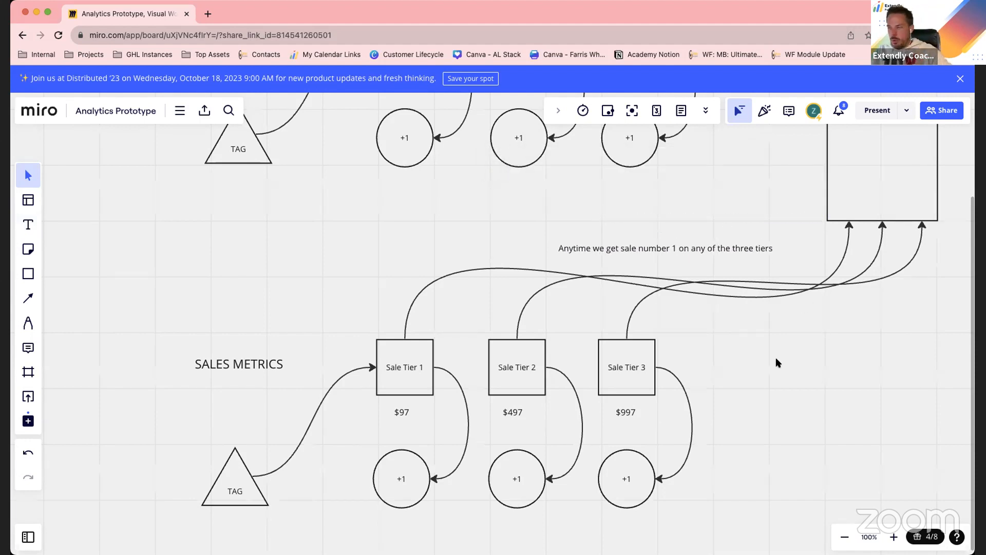
Examine the large square and the three "+1" circles beneath the appointment tiers
scroll(775, 357, "right", 8)
scroll(747, 347, "up", 2)
left_click(678, 233)
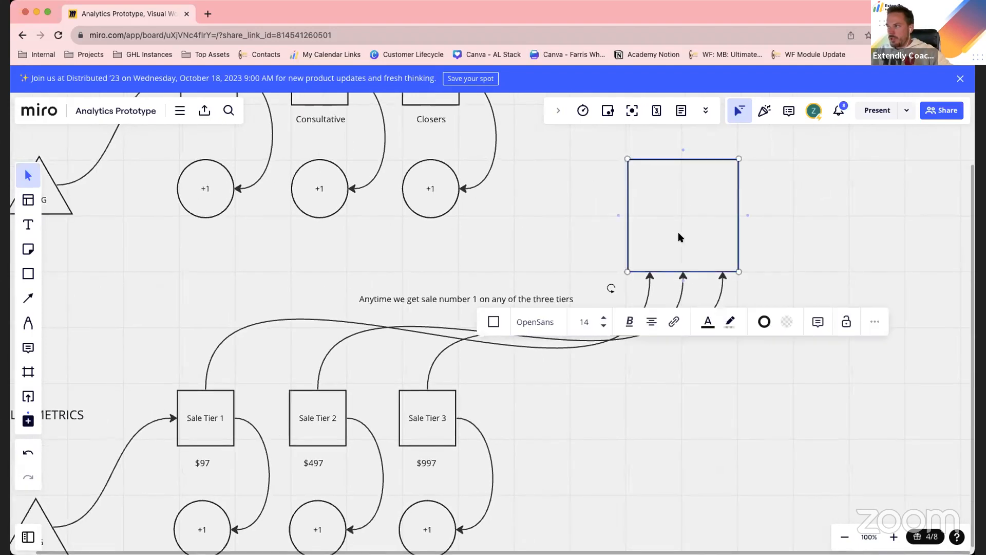
left_click(838, 225)
scroll(799, 227, "up", 5)
scroll(799, 227, "left", 5)
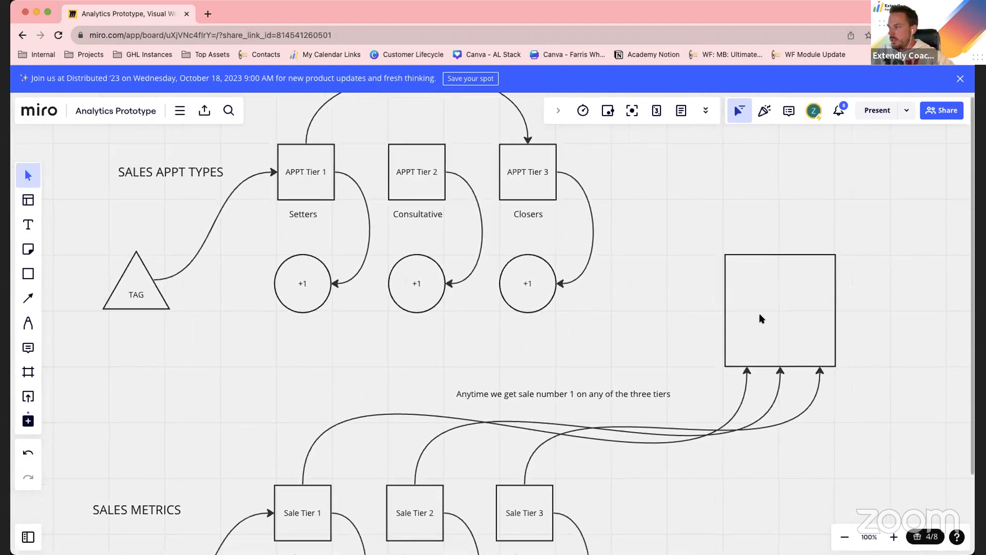
left_click(759, 312)
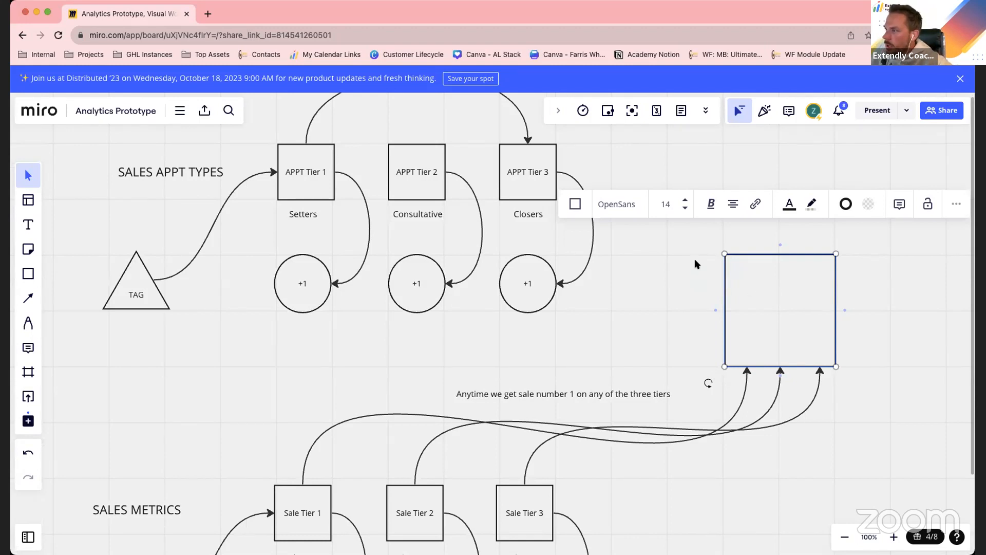
left_click(306, 297)
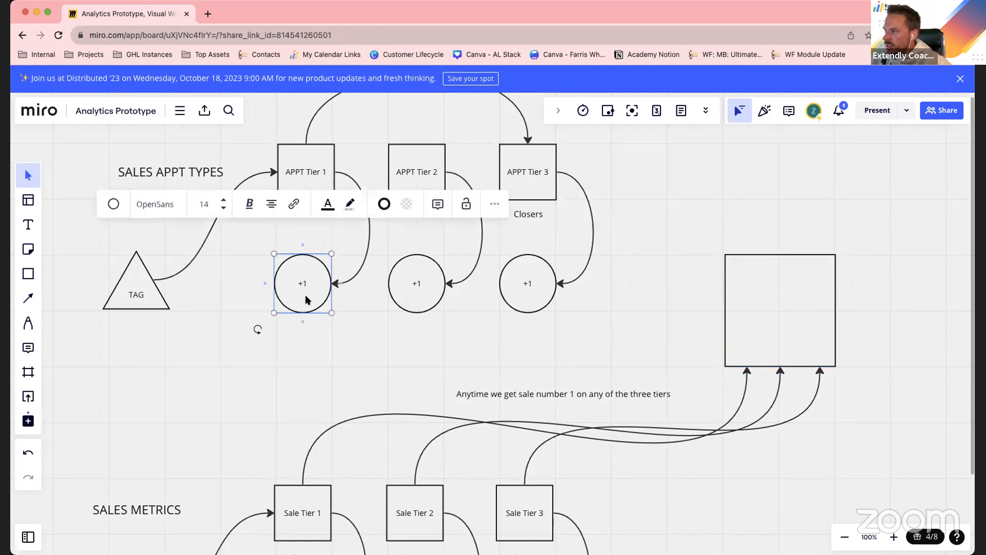
left_click(414, 285)
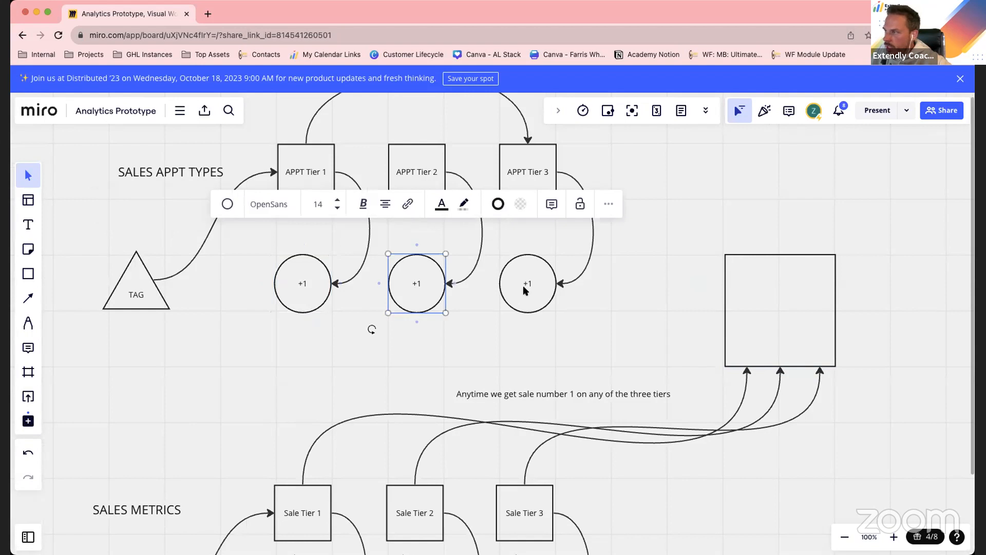
left_click(525, 290)
left_click_drag(309, 325, 520, 291)
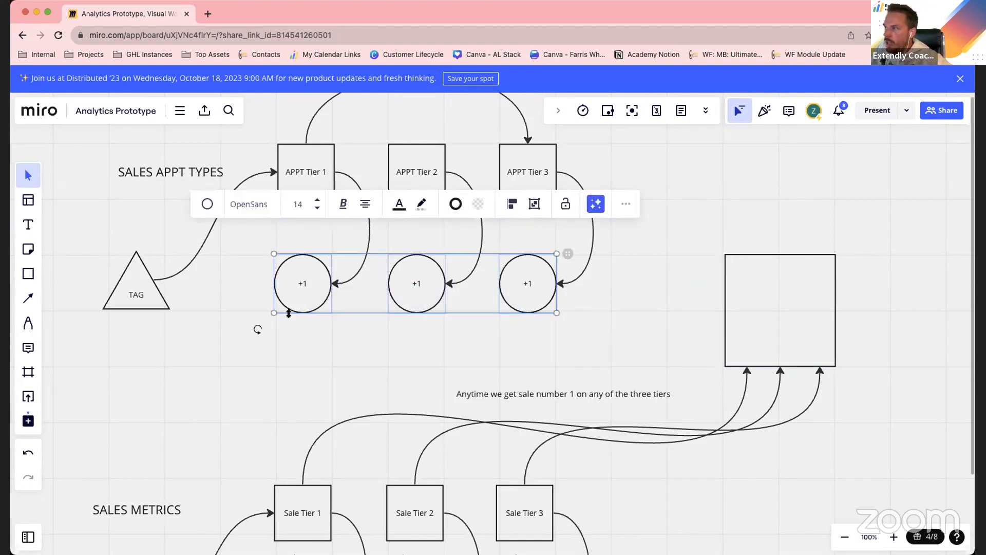
Create a row of three equal empty circles and place it to the right of the large square
scroll(503, 303, "right", 10)
scroll(504, 303, "up", 3)
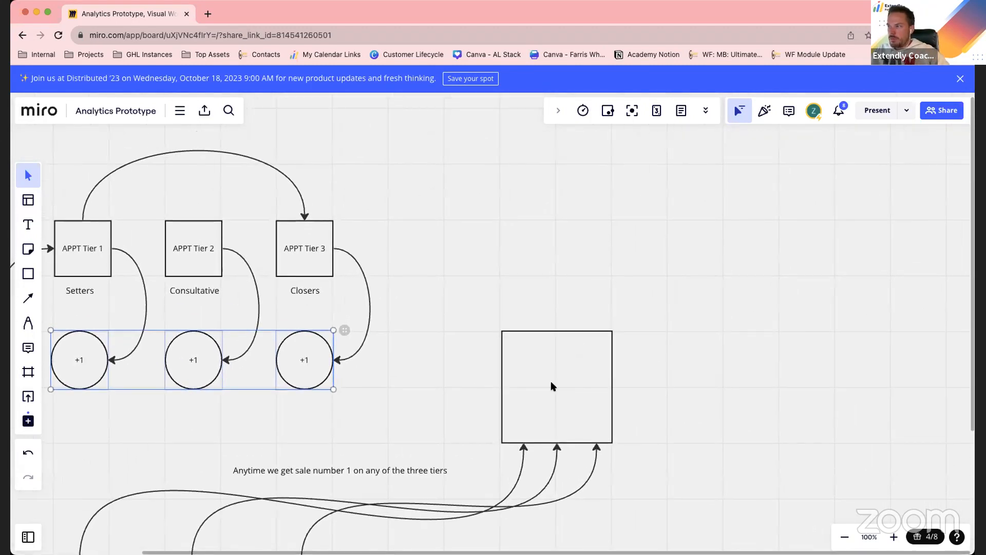
left_click(28, 273)
left_click(110, 293)
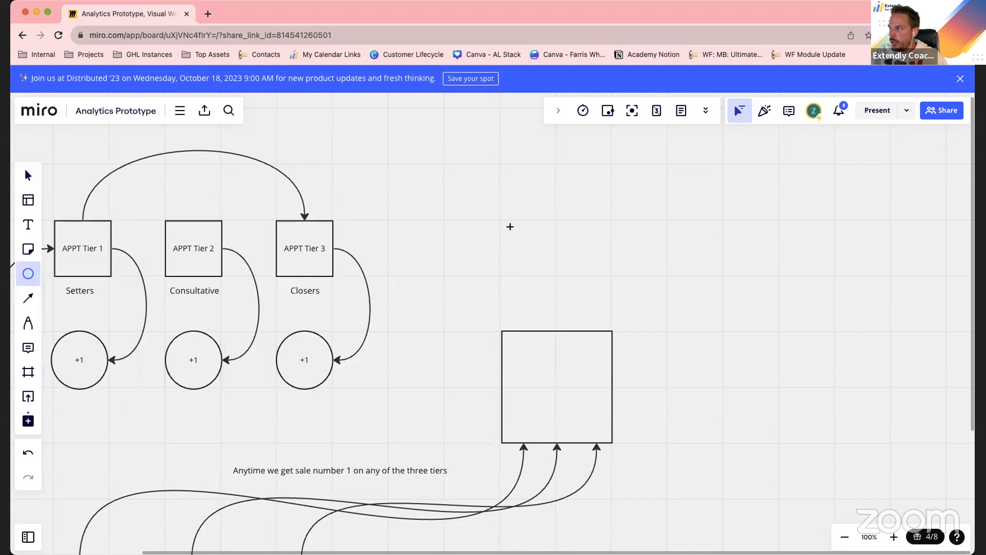
mouse_move(502, 220)
left_mouse_down()
mouse_move(559, 278)
mouse_move(571, 258)
mouse_move(650, 248)
left_mouse_up()
left_click(600, 274)
left_click(516, 261)
key("ctrl+v")
left_click_drag(720, 273, 751, 247)
left_click(684, 397)
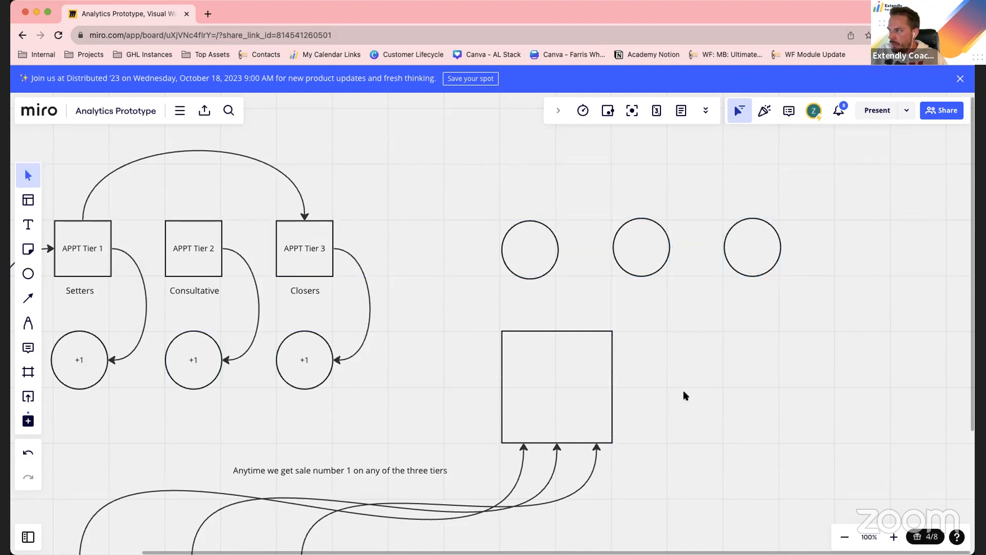
left_click_drag(835, 241, 694, 363)
left_click(685, 467)
Connect the right side of the large square to the bottoms of the three empty circles with curved arrows
left_click(609, 407)
left_click_drag(622, 387, 693, 390)
left_click(668, 454)
left_click(588, 396)
left_click_drag(622, 387, 804, 388)
left_click(575, 374)
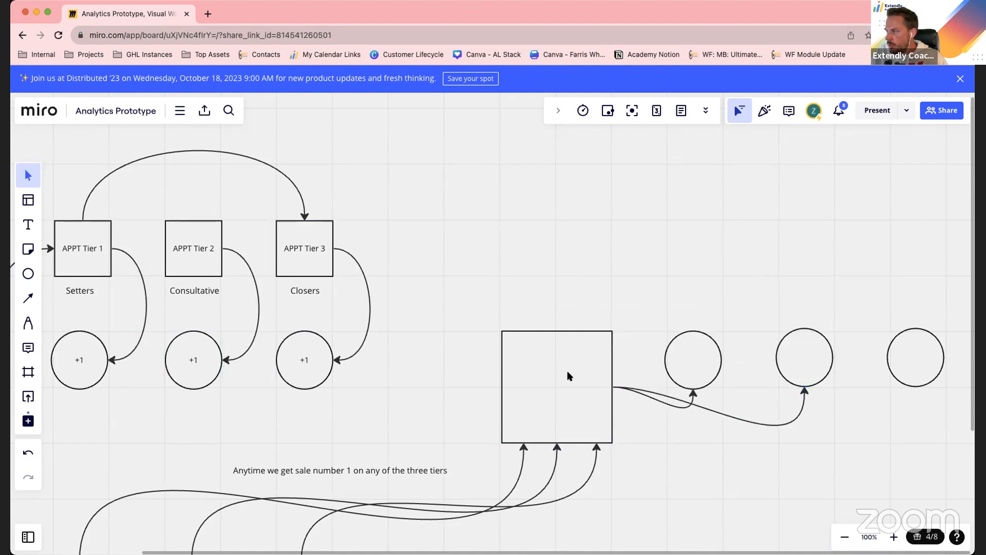
left_click_drag(616, 386, 915, 388)
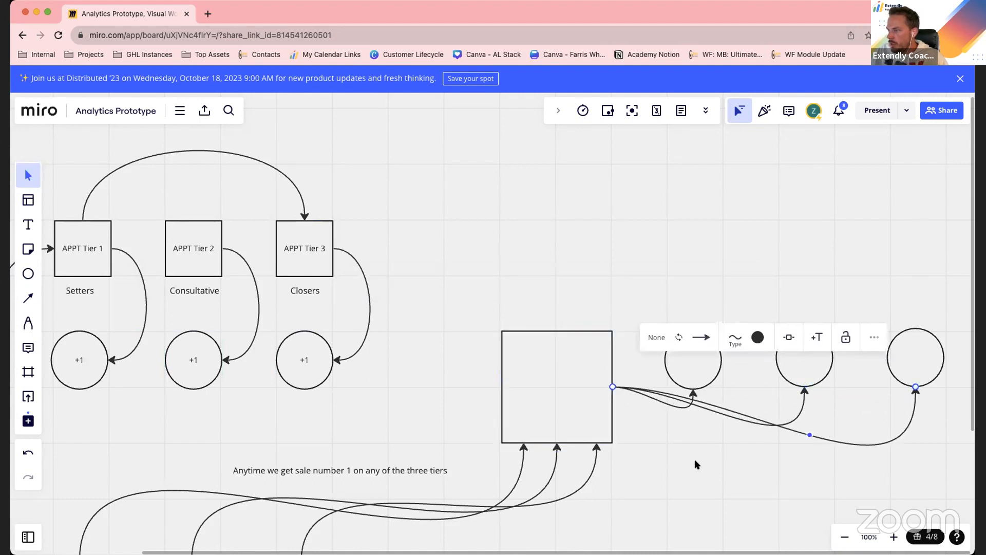
Duplicate the "Anytime we get sale number 1" note above the three empty circles and change the copy to "Total Appointments Needed for Sale Close"
left_click(391, 472)
left_click_drag(390, 471, 789, 290)
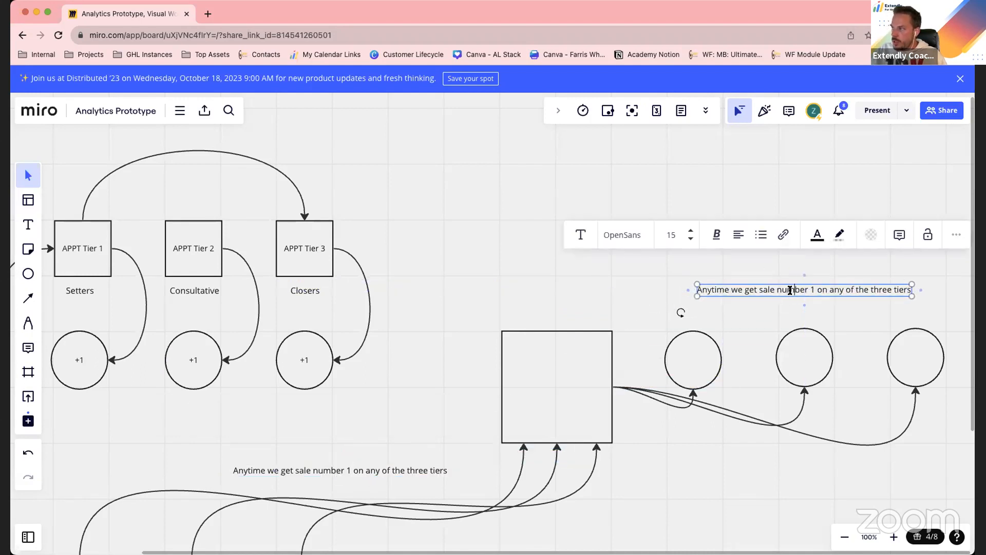
double_click(790, 291)
type("Total Appoint")
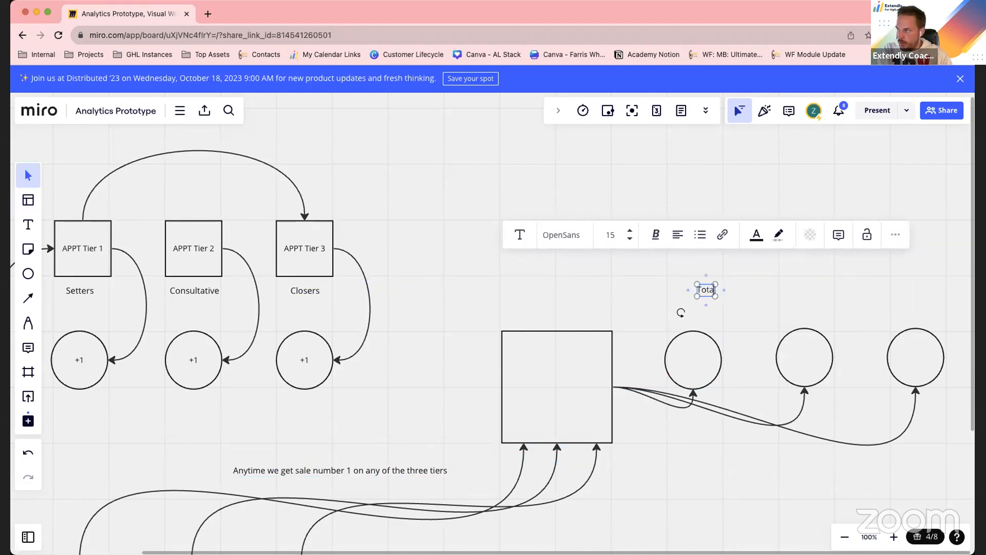
type("ments")
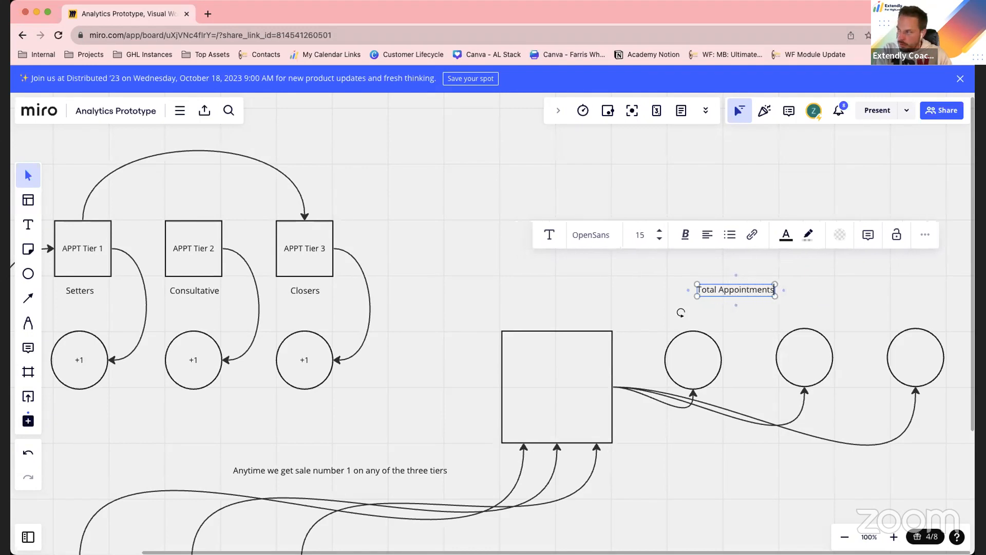
type(" Needed")
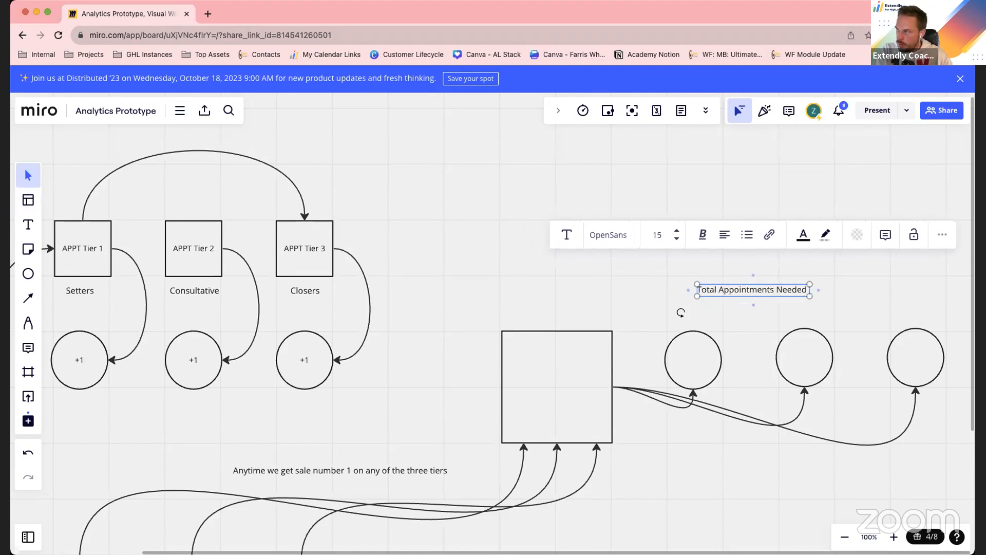
type(" for Sale Close")
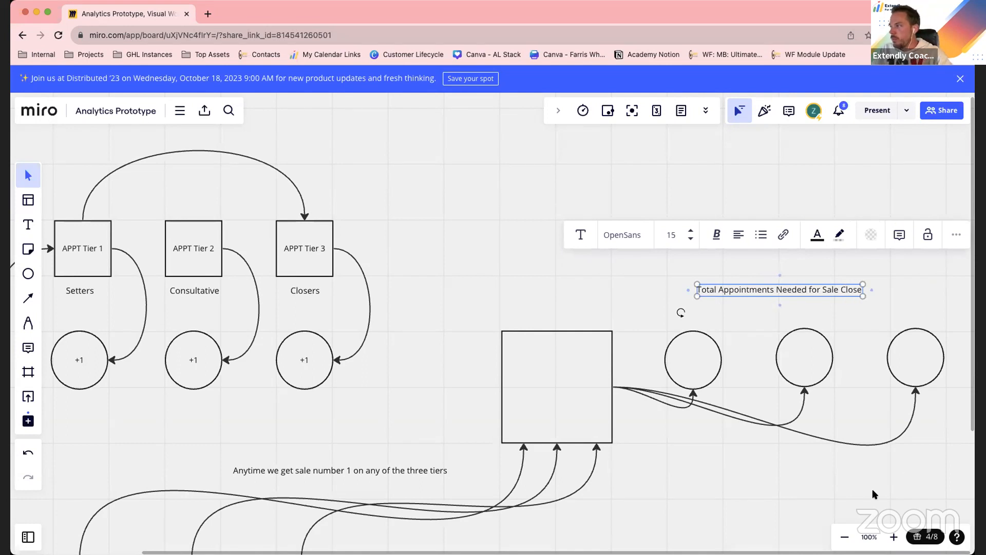
left_click(790, 258)
left_click_drag(799, 292, 821, 304)
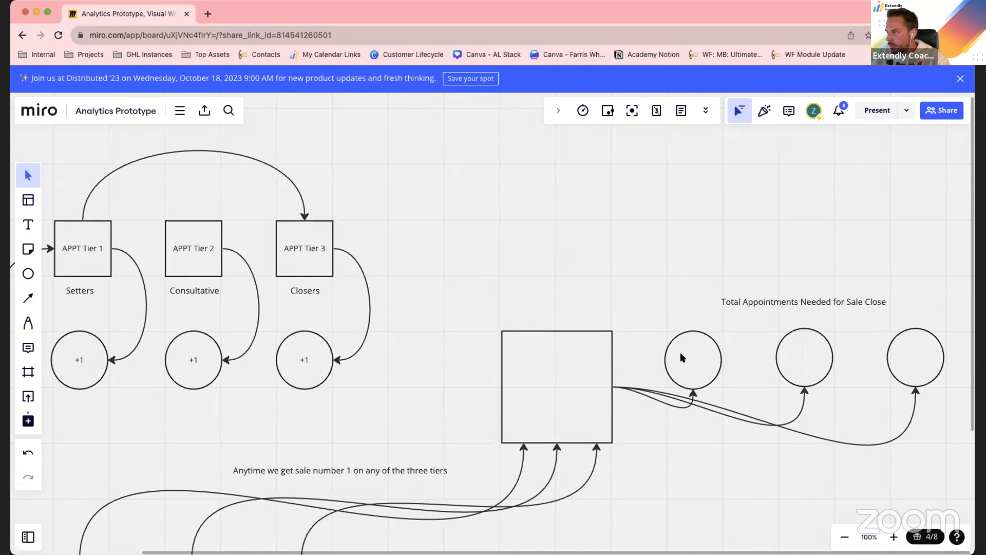
Label the three empty circles T1, T2 and T3 from left to right
left_click(692, 359)
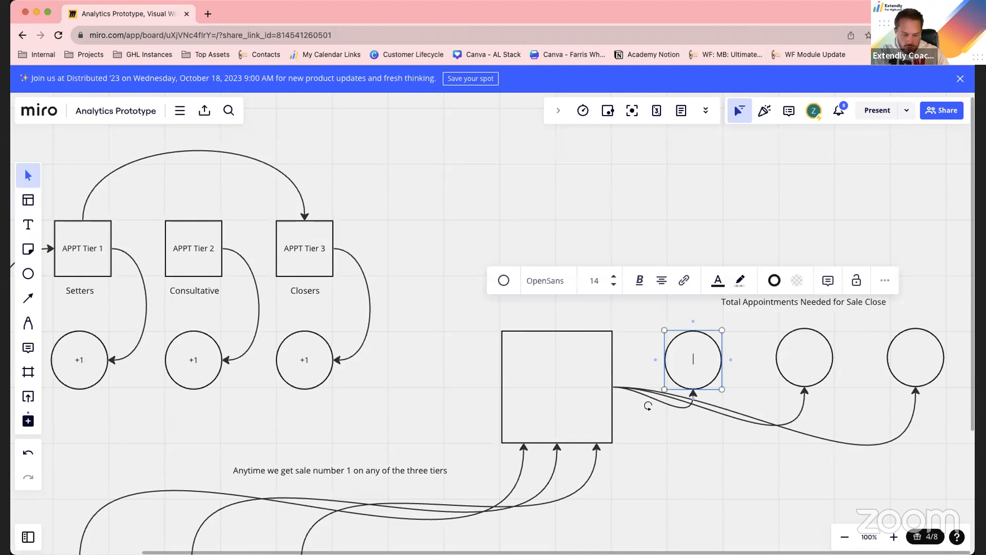
left_click(783, 478)
double_click(805, 359)
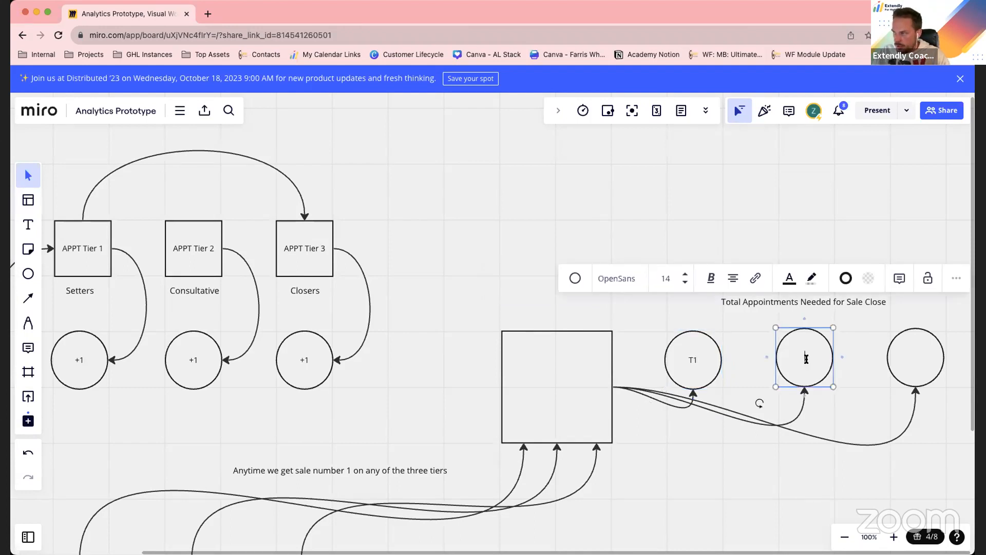
left_click(900, 358)
double_click(900, 357)
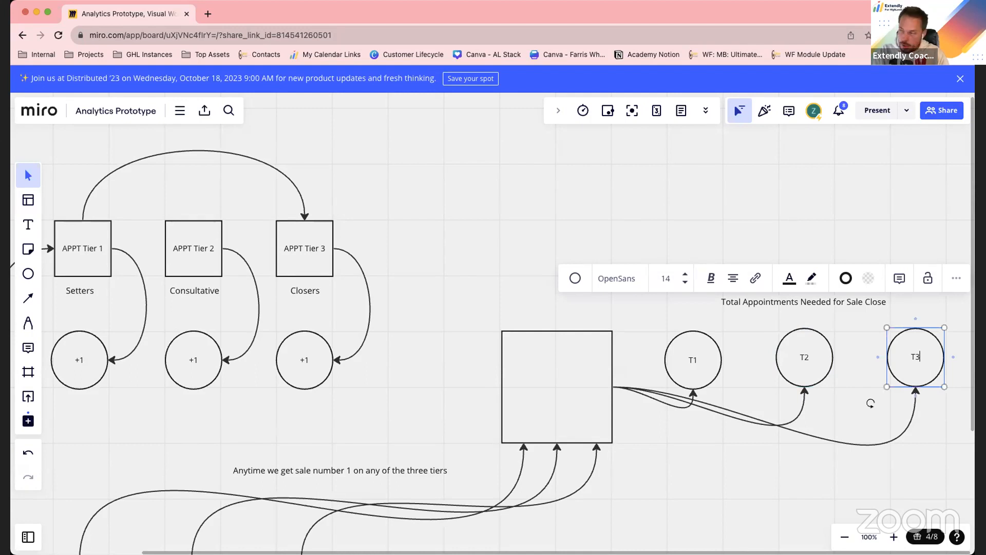
left_click(750, 466)
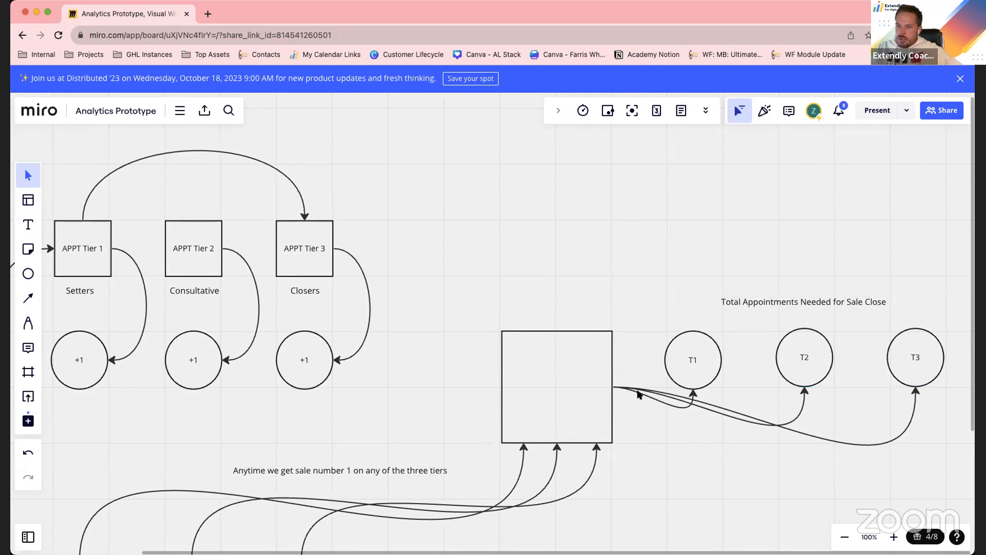
Change the price beneath Sale Tier 3 to $5,000
scroll(625, 382, "left", 6)
scroll(626, 383, "down", 3)
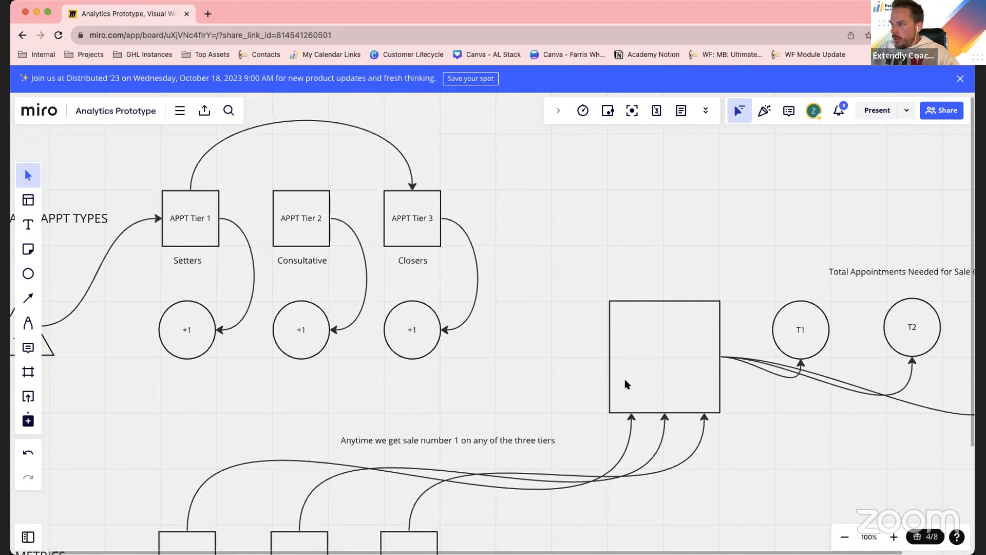
scroll(607, 373, "down", 5)
scroll(608, 373, "right", 2)
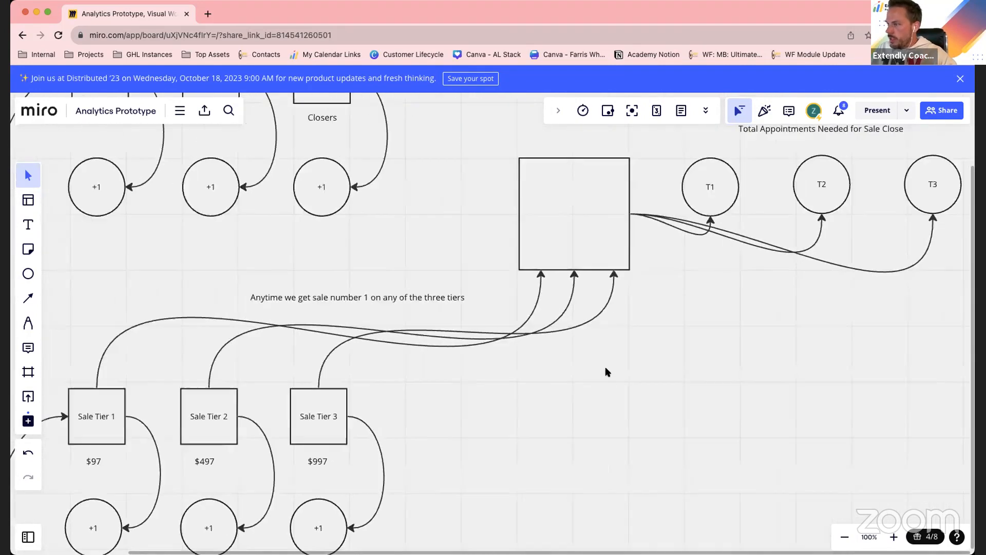
double_click(409, 414)
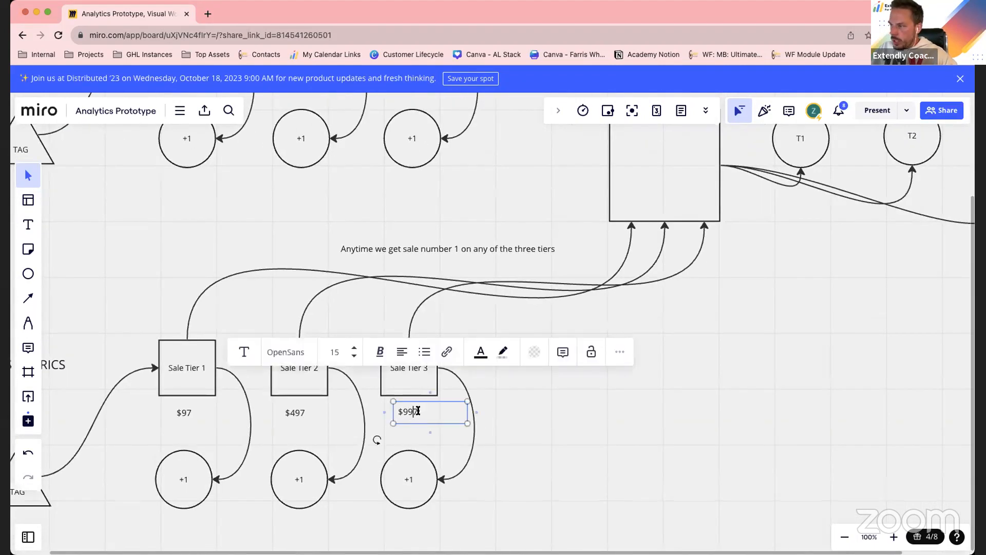
left_click_drag(418, 412, 405, 411)
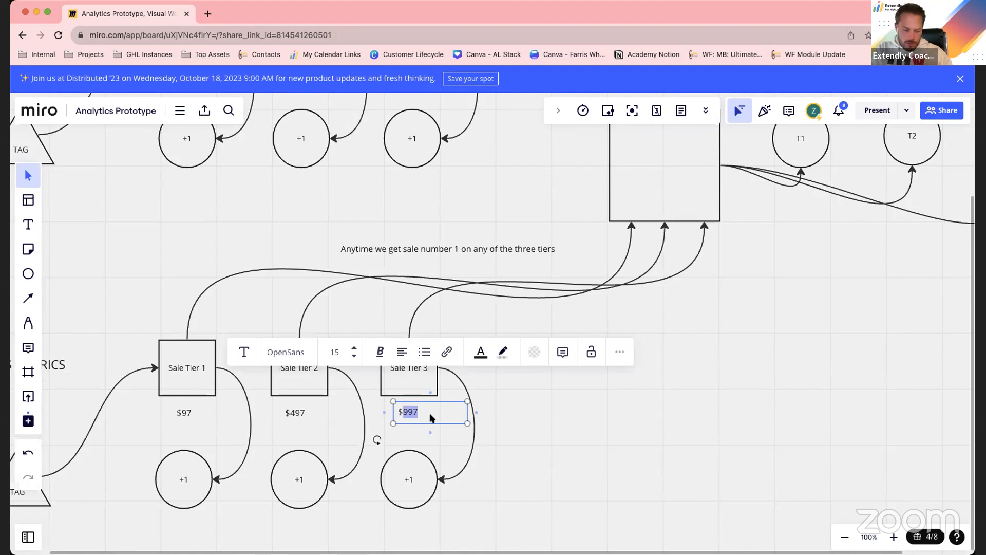
type("5")
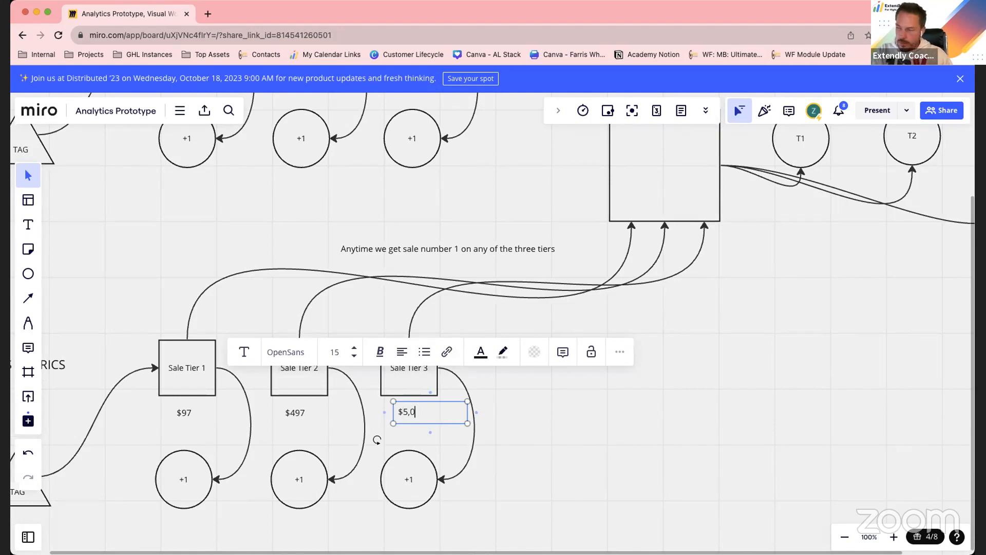
left_click(518, 450)
Change the price beneath Sale Tier 2 to $997
double_click(295, 411)
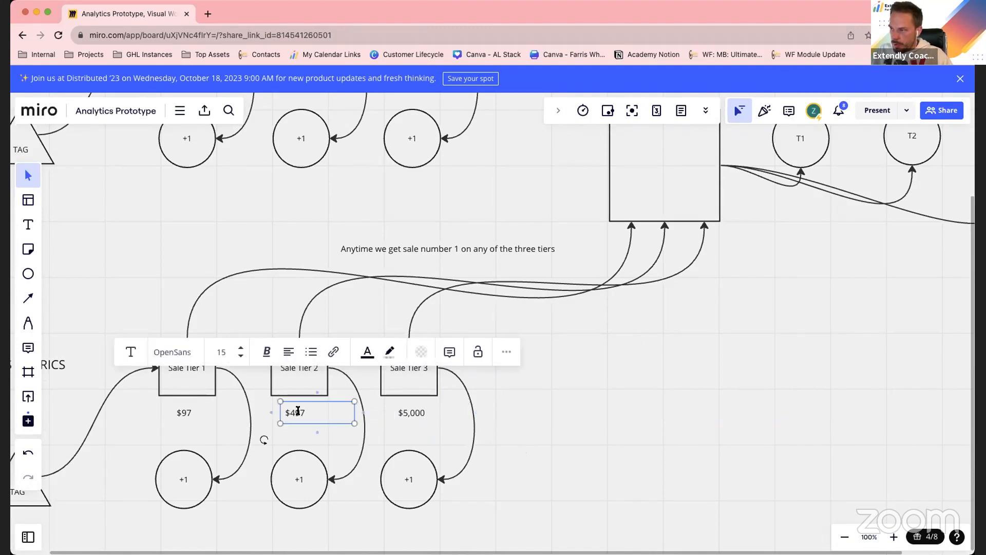
left_click_drag(306, 412, 293, 411)
type("9")
left_click(537, 415)
left_click(188, 414)
left_click(695, 433)
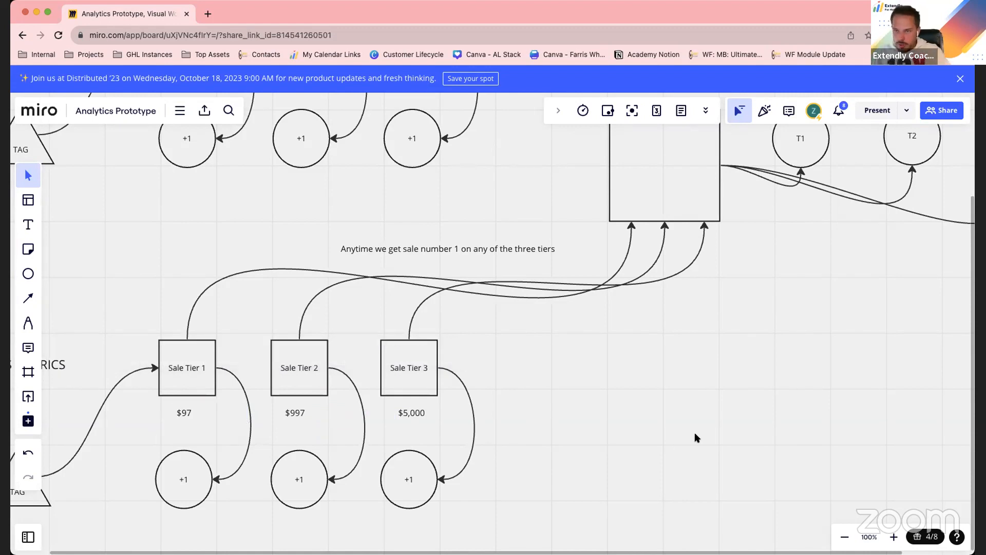
Review the Miro board's flow from the sale tiers through the box to the T1, T2 and T3 circles, alongside the appointment tiers
scroll(513, 385, "right", 2)
scroll(513, 386, "down", 1)
left_click(371, 347)
left_click(606, 400)
left_click(370, 344)
left_click(666, 431)
scroll(666, 425, "right", 3)
scroll(666, 425, "up", 2)
scroll(665, 429, "up", 4)
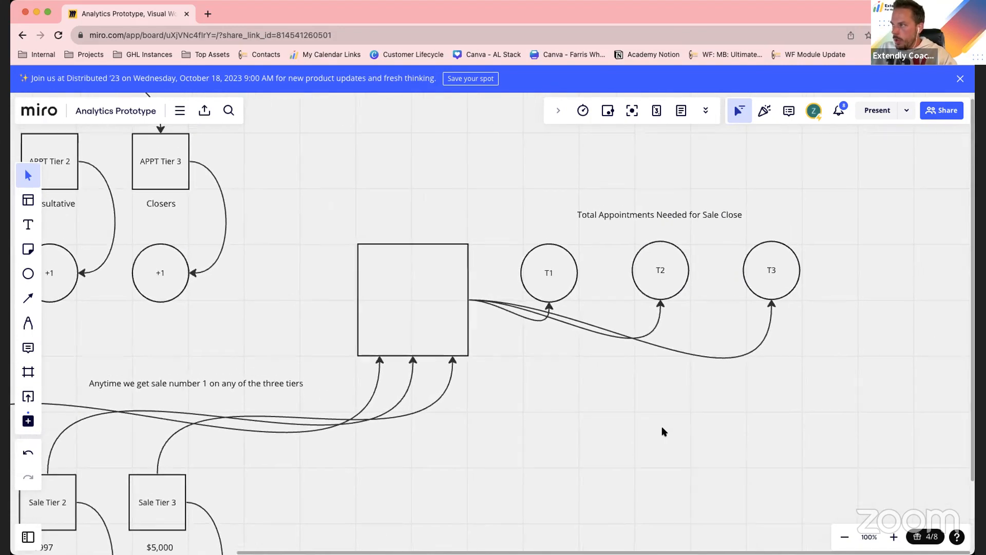
scroll(877, 300, "right", 1)
scroll(877, 300, "down", 1)
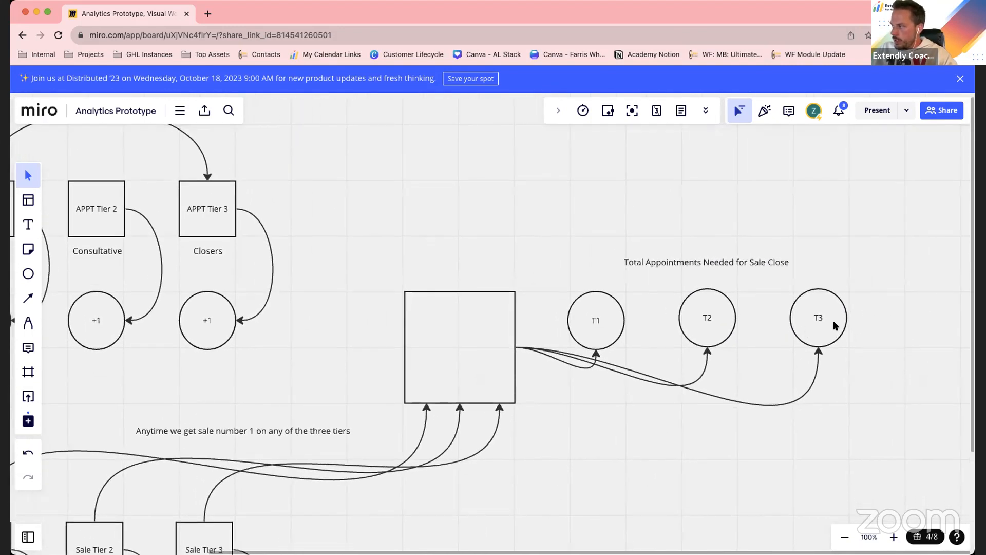
left_click(837, 326)
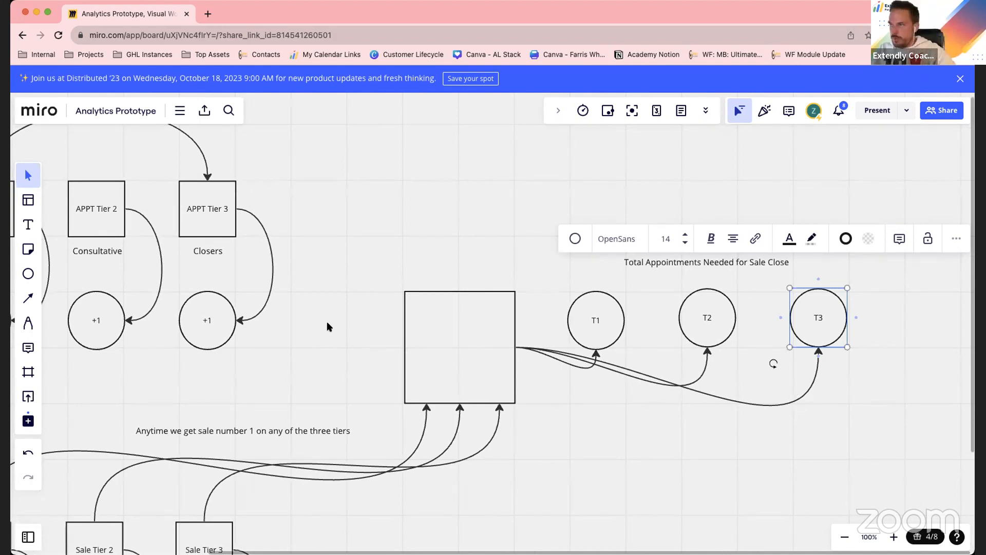
left_click(375, 245)
scroll(73, 235, "left", 1)
scroll(73, 235, "left", 3)
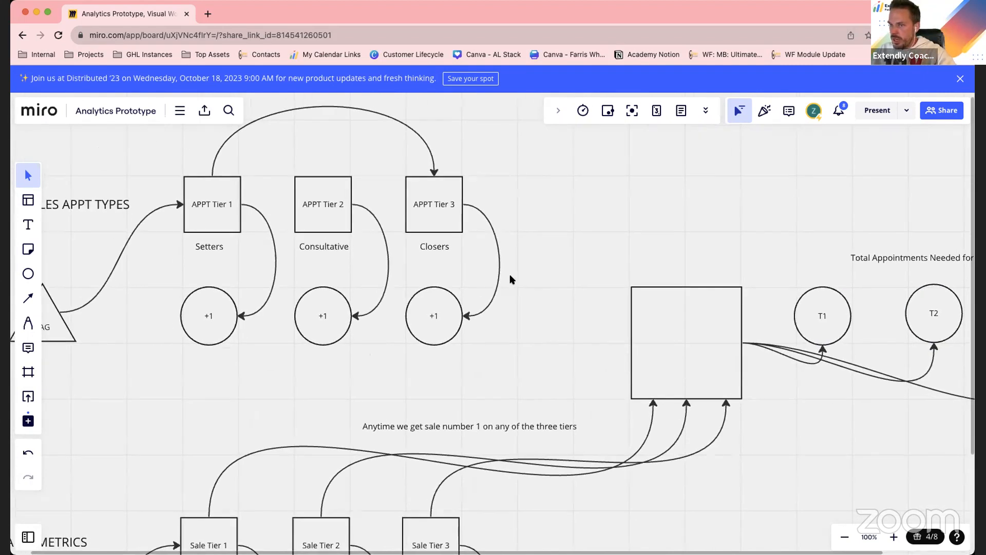
scroll(435, 260, "right", 2)
scroll(647, 270, "right", 5)
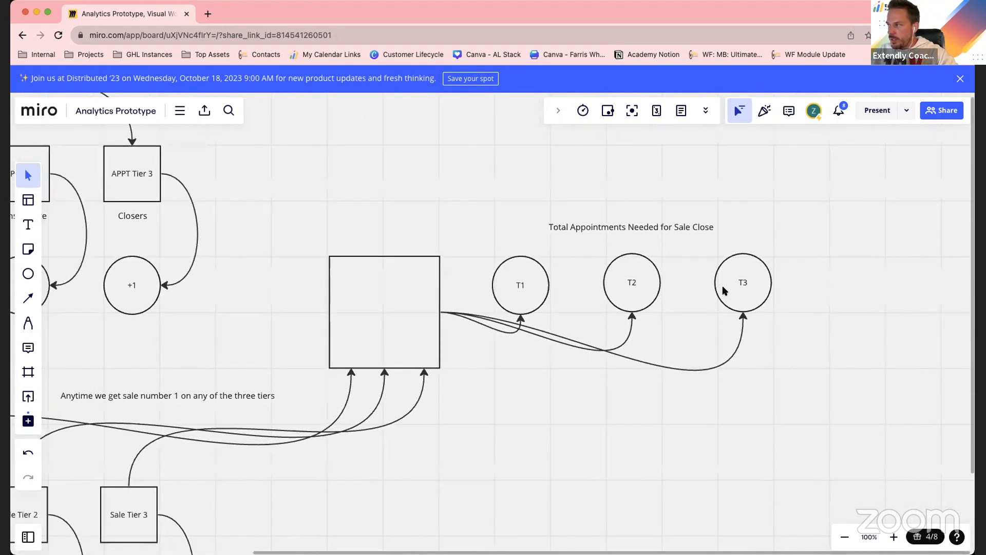
left_click(760, 286)
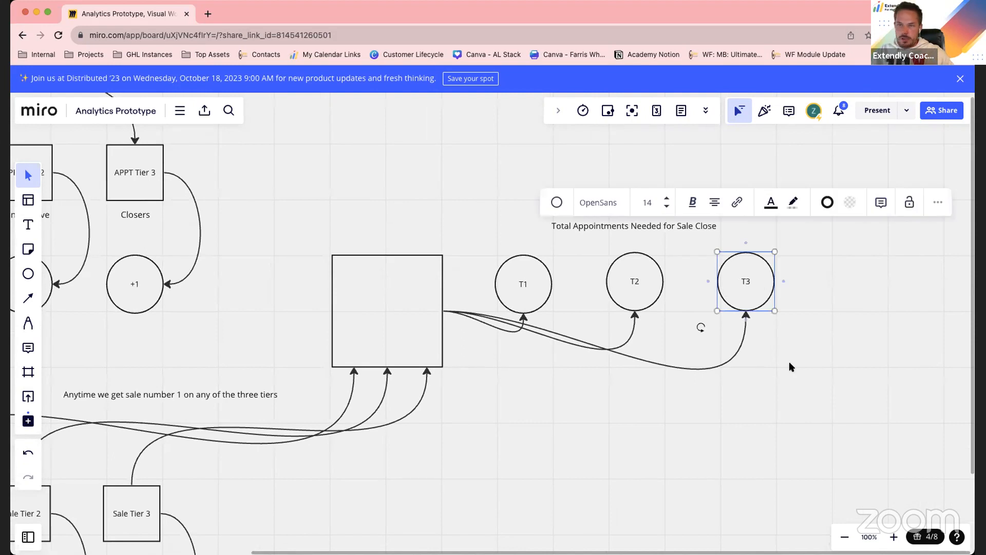
left_click(777, 392)
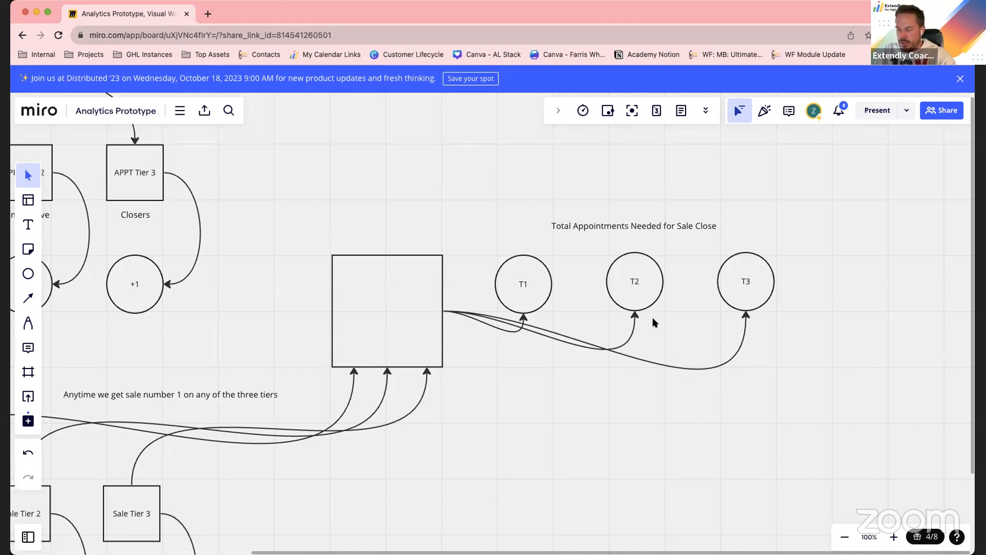
scroll(654, 322, "left", 3)
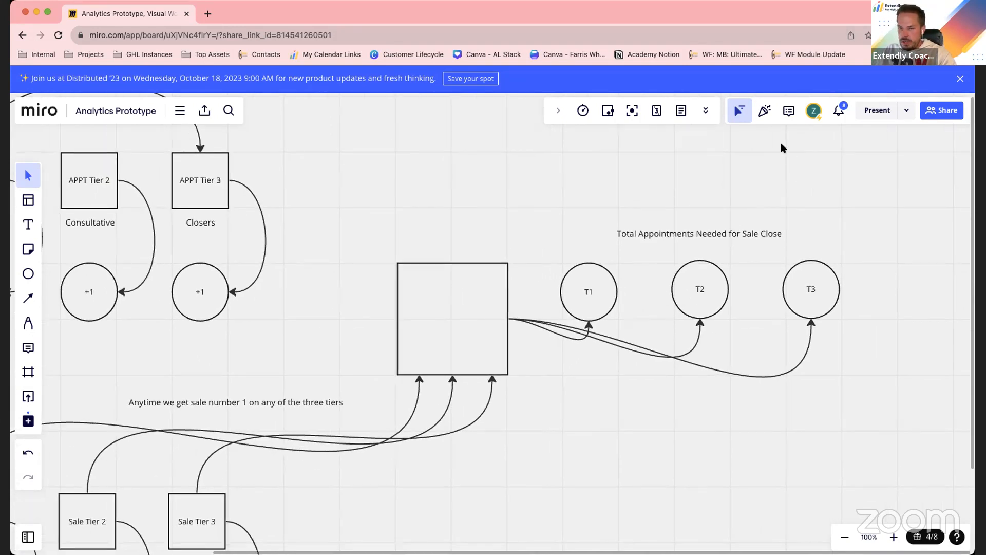
scroll(780, 128, "left", 1)
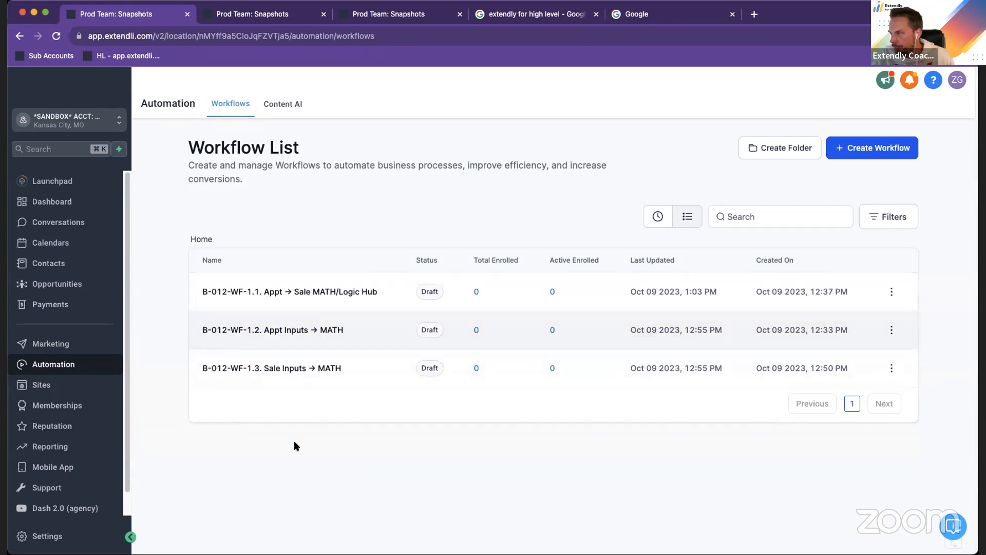
In the Extendly automation workflows, open B-012-WF-1.2. Appt Inputs → MATH and inspect its T1, T3 and T2 appointment tag triggers
left_click(276, 331)
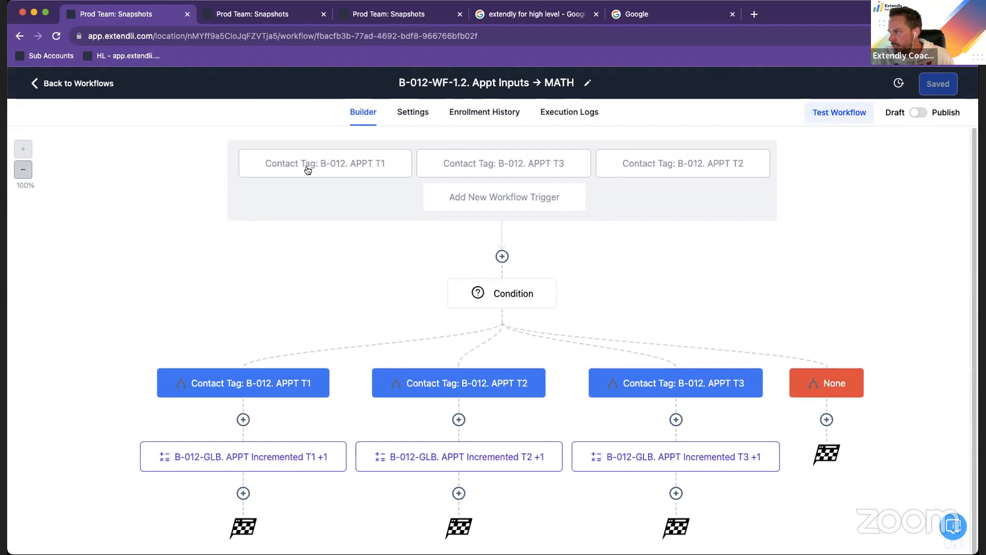
left_click(329, 171)
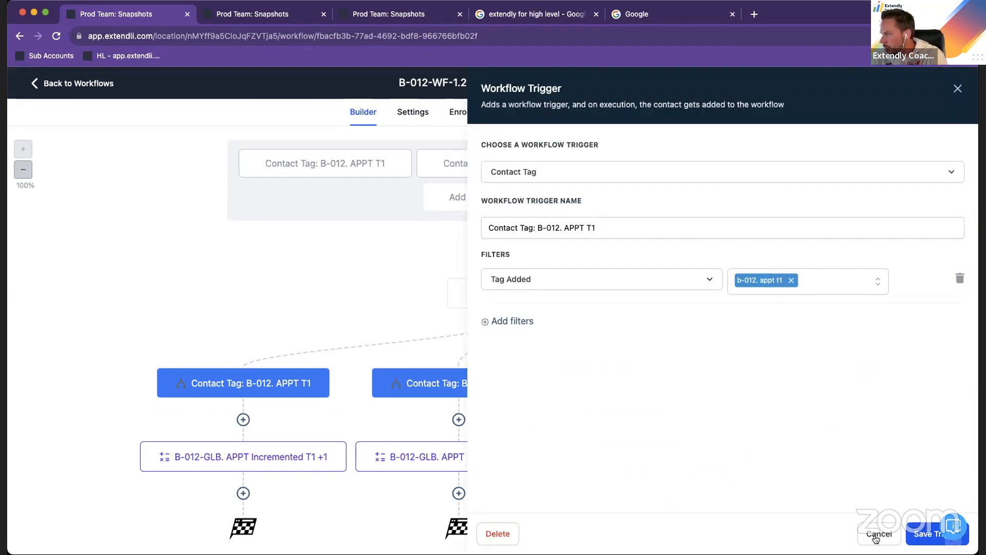
left_click(876, 537)
left_click(472, 163)
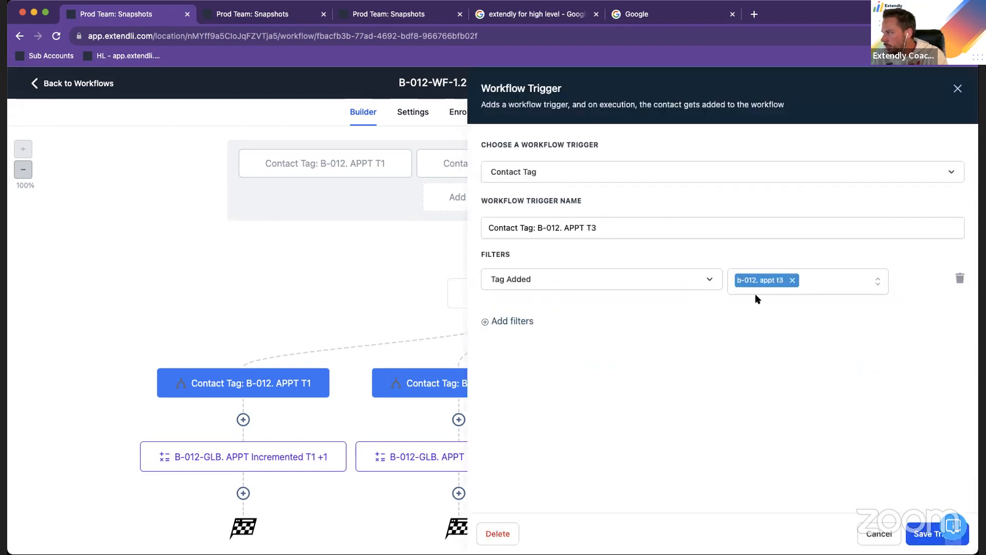
left_click(877, 533)
left_click(672, 165)
left_click(879, 533)
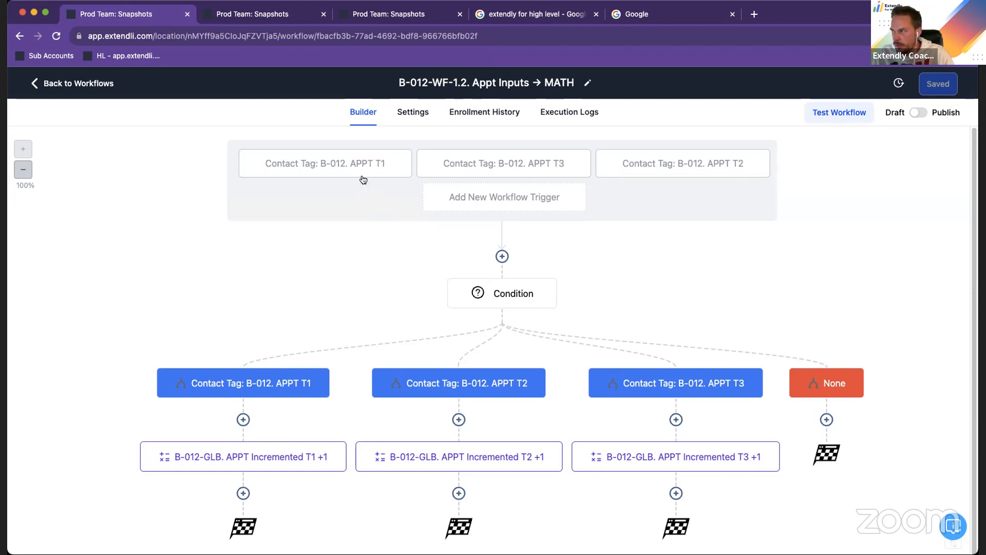
Rename the workflow's condition as "Which workflow trigger fired" and save it
scroll(360, 257, "down", 1)
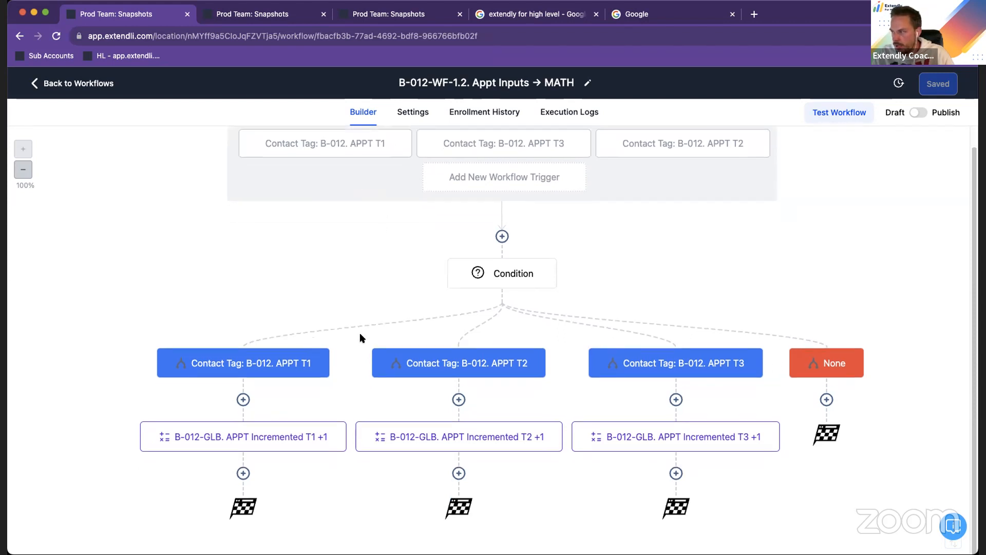
left_click(517, 277)
left_click_drag(545, 171, 500, 171)
type("Which work")
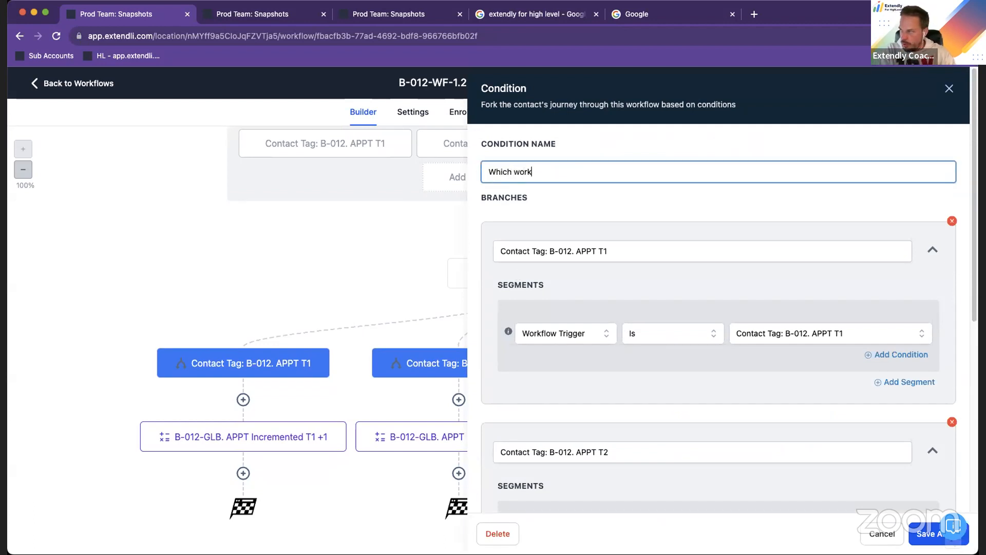
type("flow trigger fired")
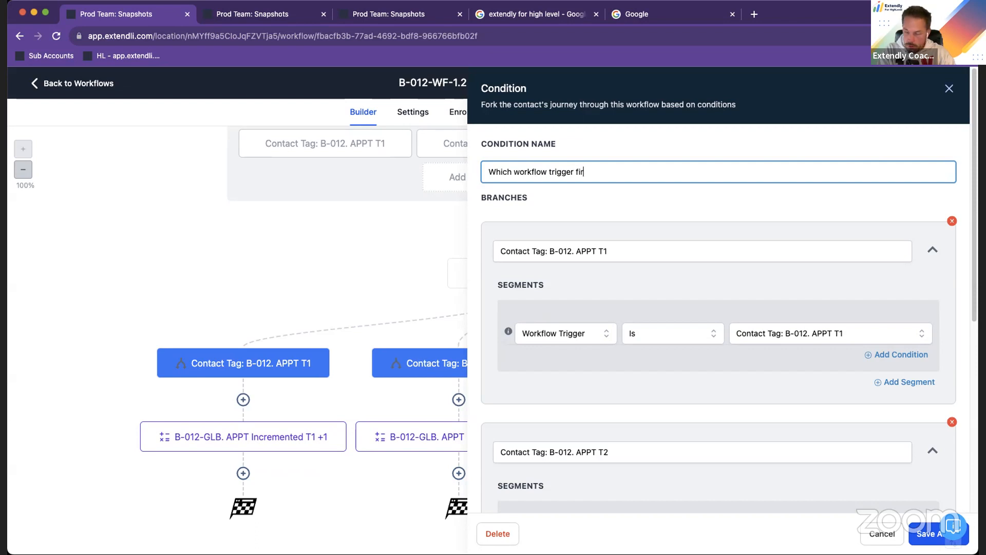
left_click(912, 527)
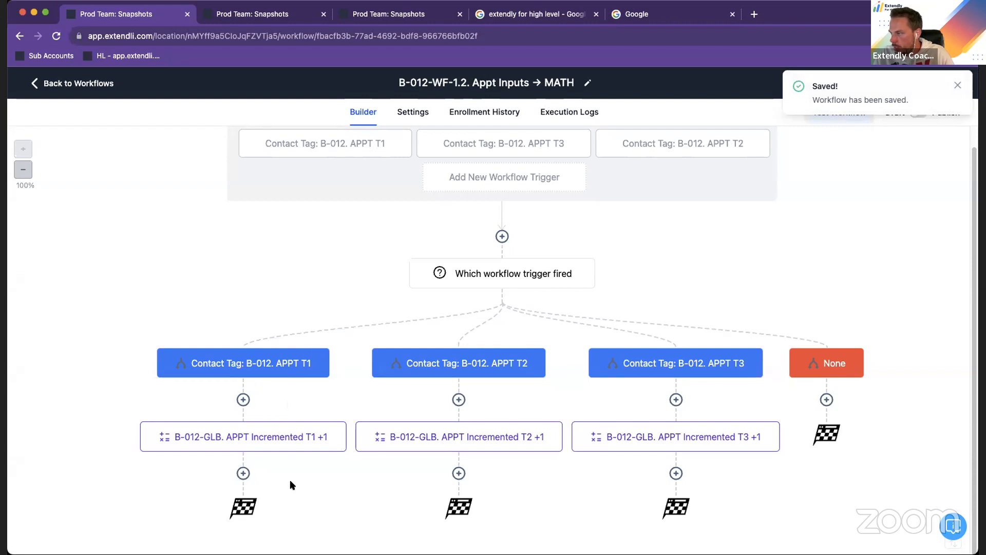
Inspect the math operation in the APPT T1 branch, close it unchanged and return to the workflow list
left_click(323, 435)
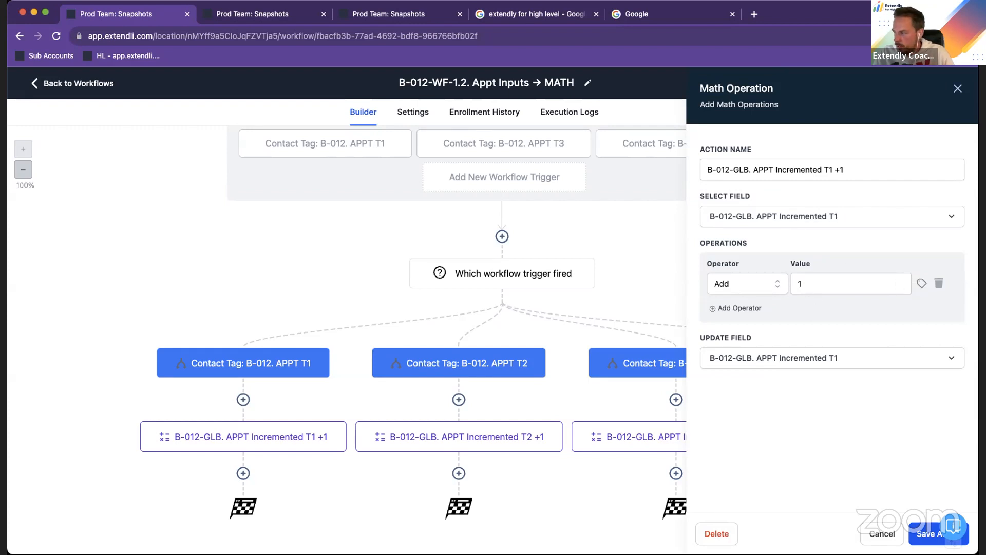
left_click(872, 537)
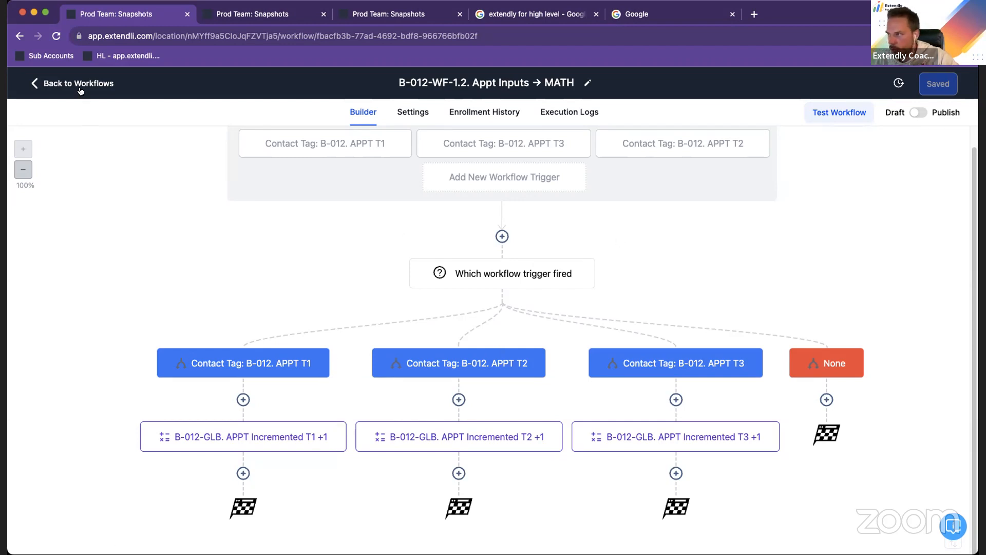
left_click(78, 82)
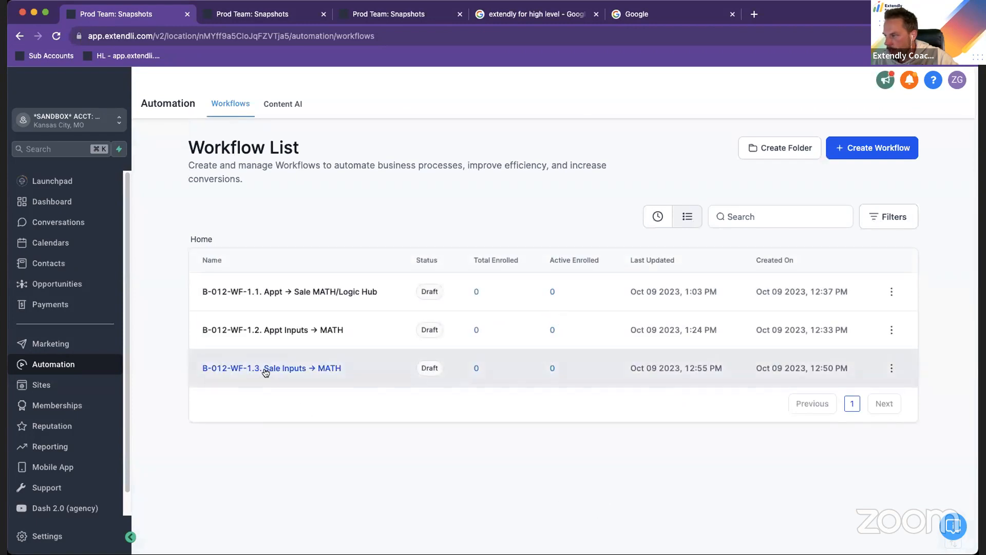
Open B-012-WF-1.3. Sale Inputs → MATH, examine its sale tag triggers and +1 branches, and return to the workflow list
left_click(268, 368)
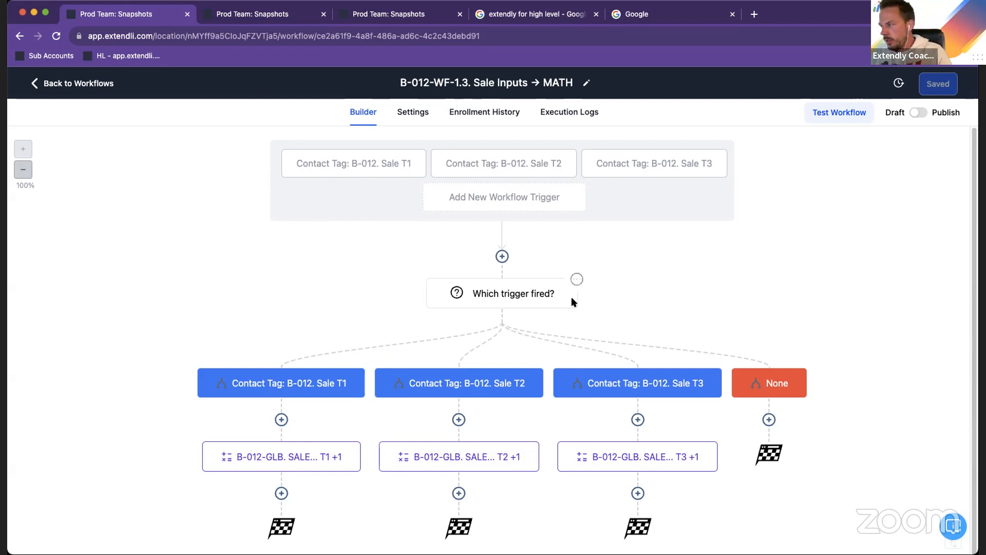
scroll(859, 268, "down", 1)
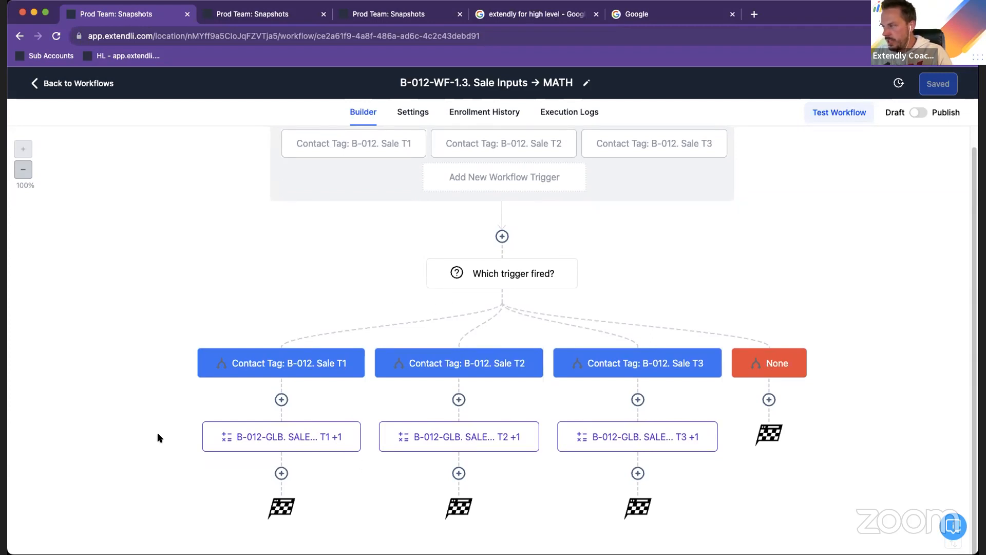
left_click(78, 83)
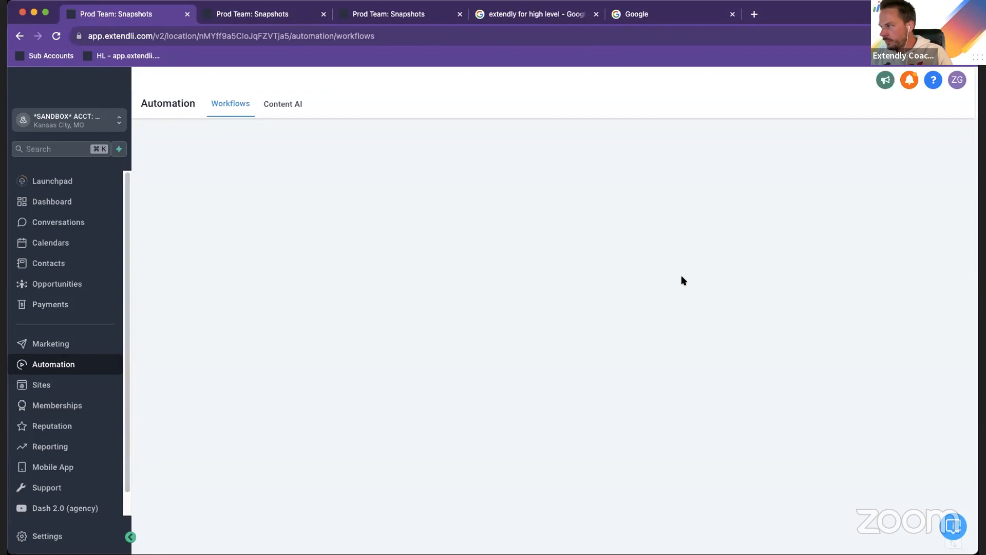
Open B-012-WF-1.1. Appt → Sale MATH/Logic Hub and inspect its branches and the sale T3 = 1 Contact Changed trigger
left_click(292, 289)
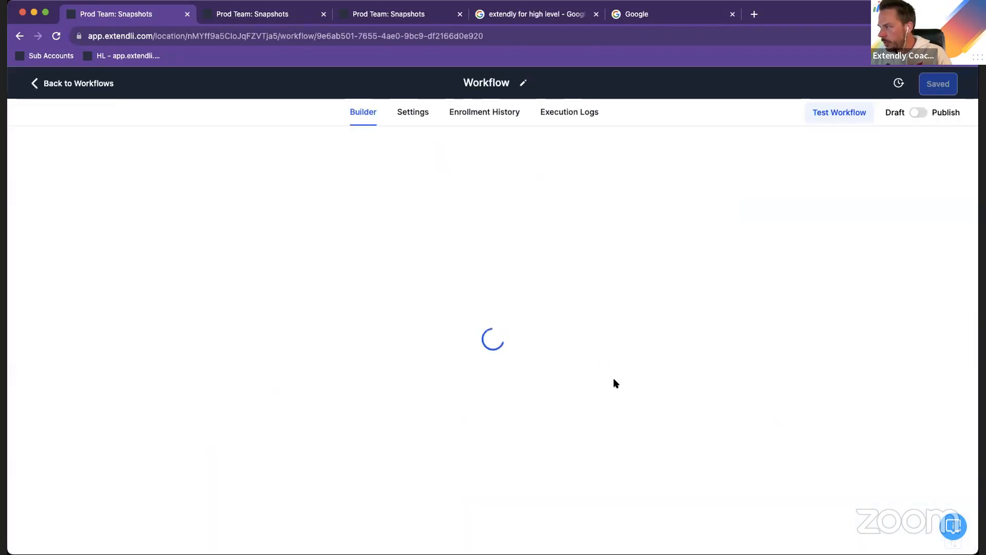
scroll(680, 400, "down", 5)
scroll(688, 371, "down", 2)
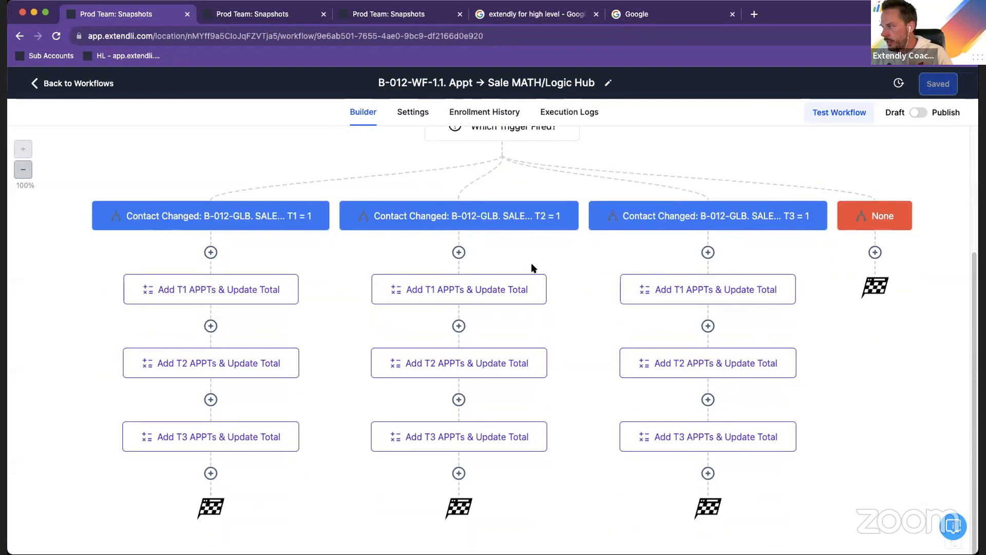
scroll(457, 248, "up", 5)
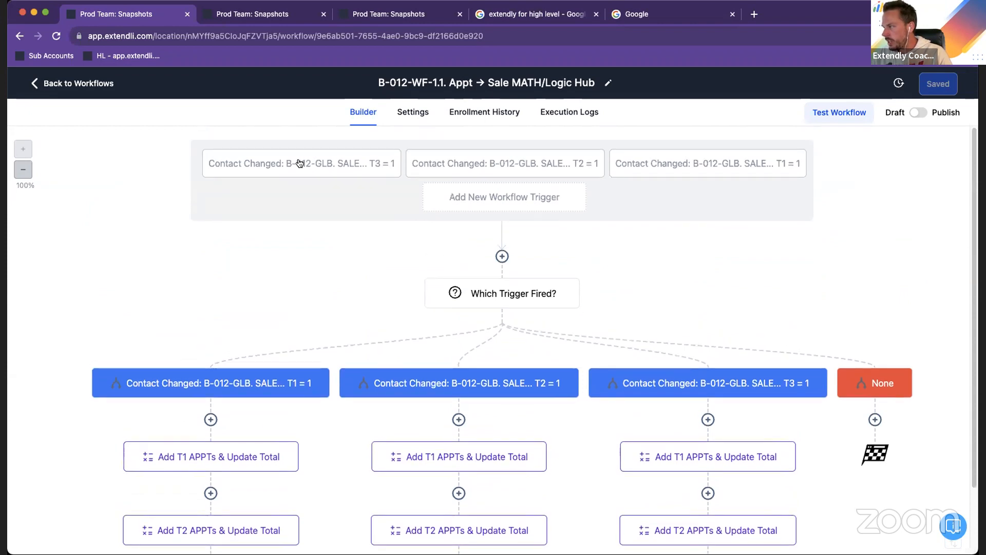
left_click(301, 163)
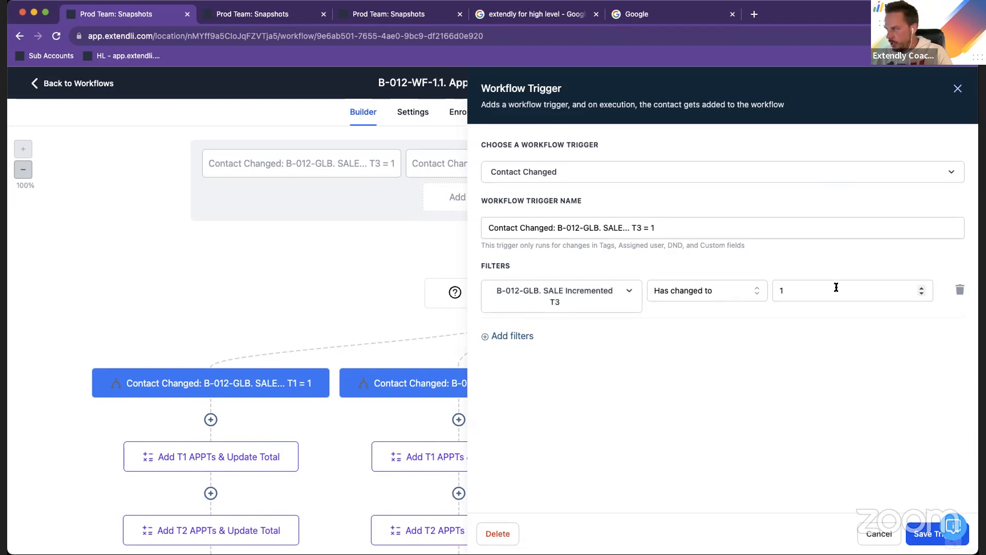
left_click(869, 534)
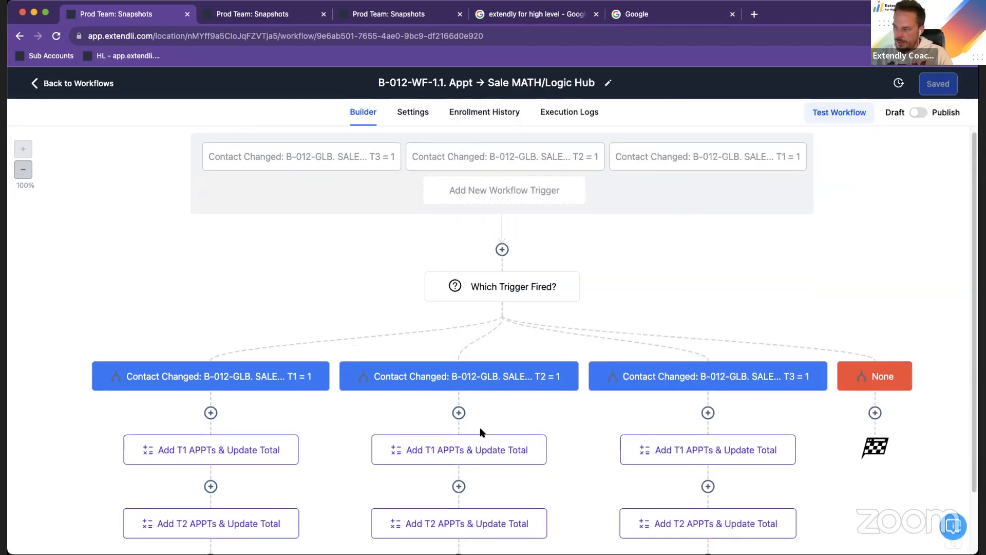
Inspect the T1, T2 and T3 appointment math operations in the sale T1 = 1 branch, leaving each unchanged
scroll(480, 375, "down", 2)
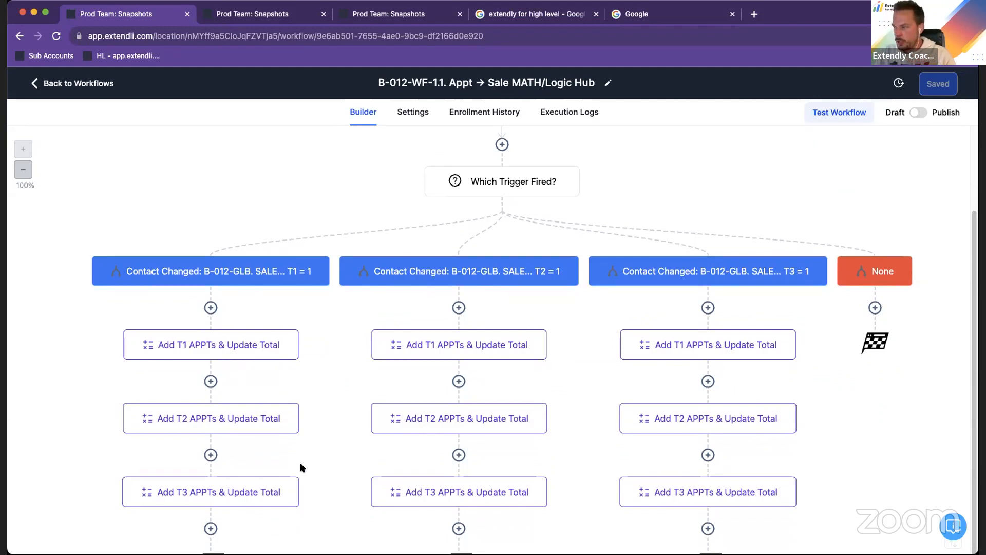
scroll(302, 463, "down", 1)
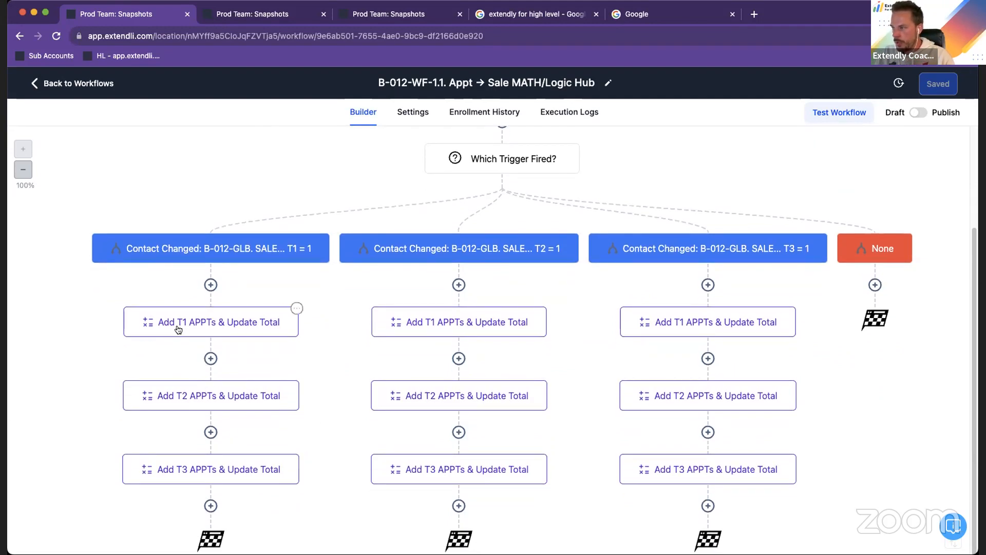
left_click(236, 330)
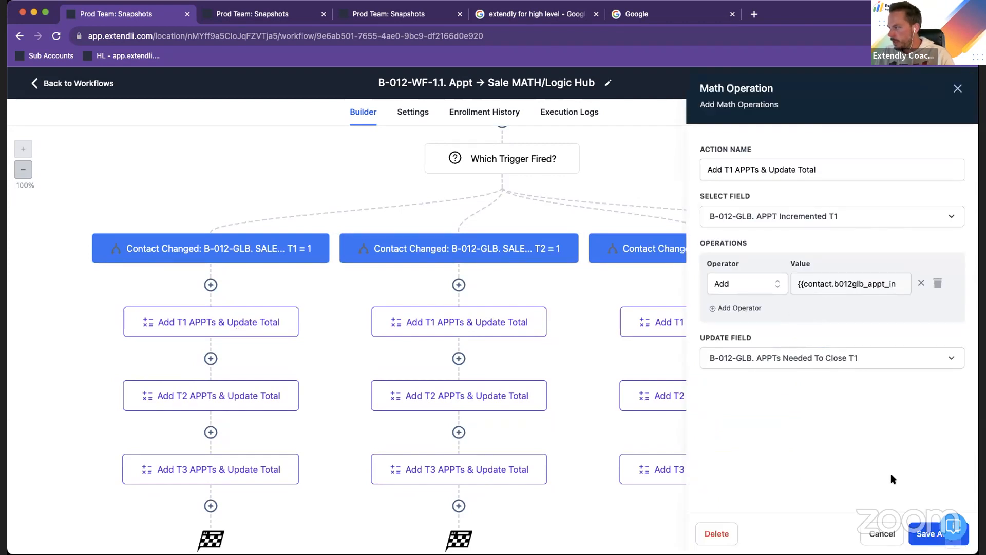
left_click(882, 534)
left_click(228, 399)
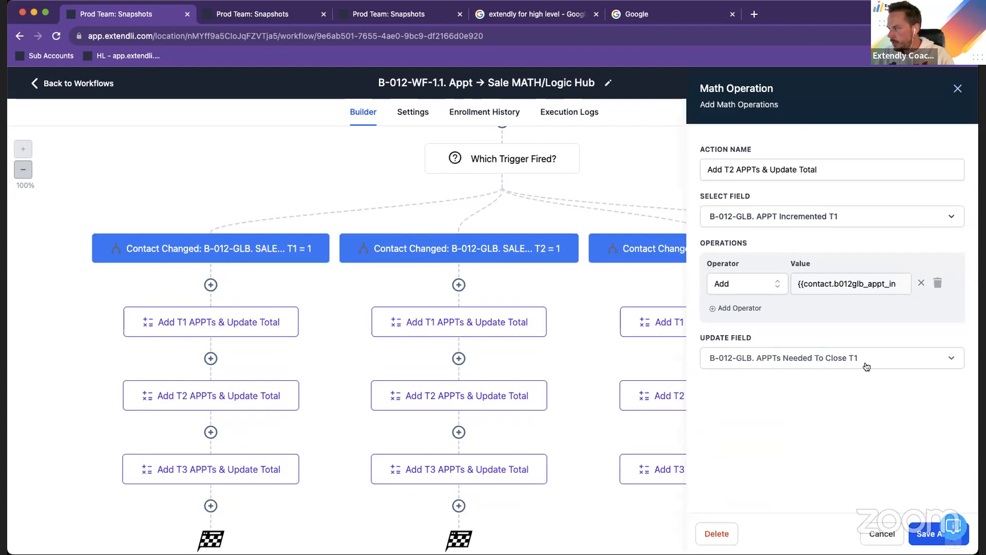
left_click(882, 534)
left_click(184, 471)
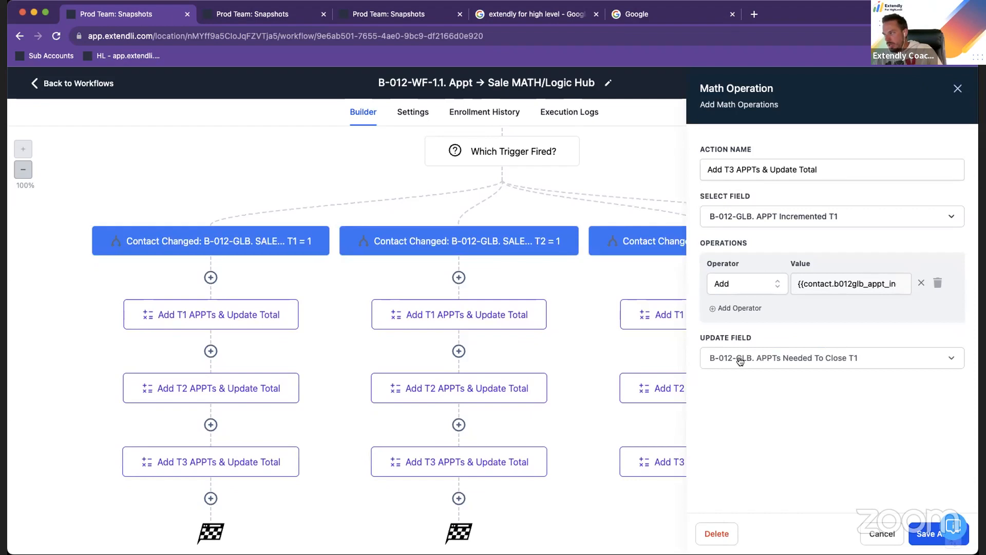
left_click(866, 533)
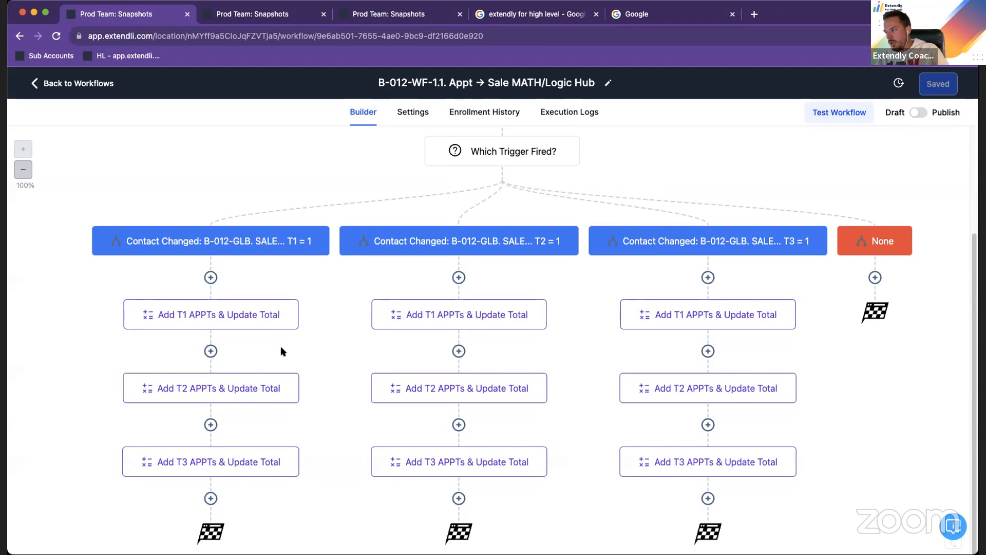
scroll(277, 411, "down", 1)
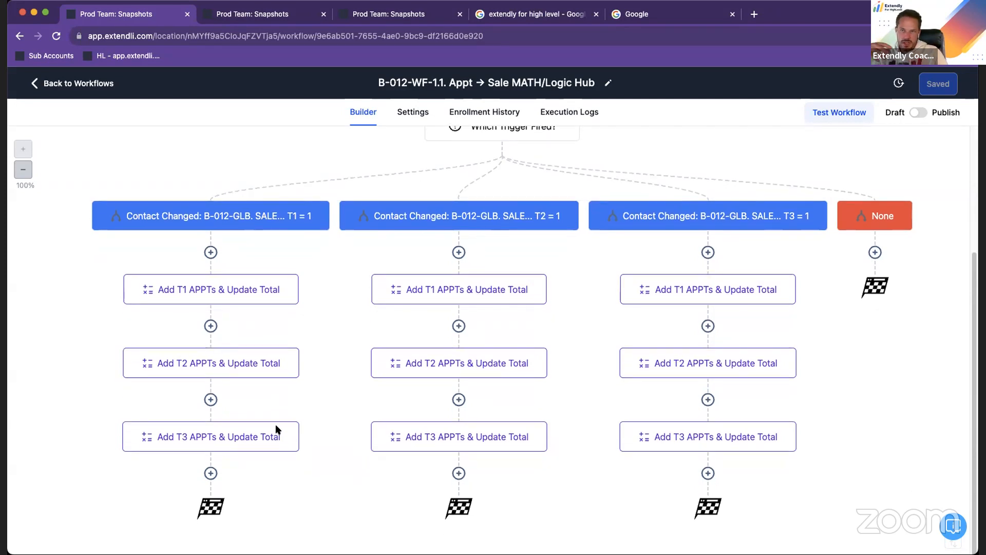
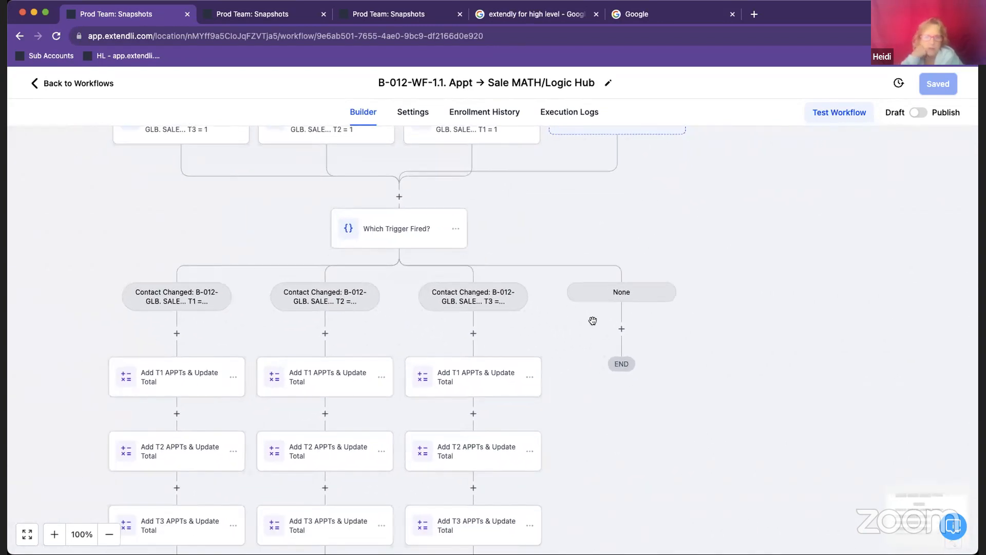
Inspect the T1 appointments math operation in the sale T3 = 1 branch and close it unchanged
left_click(482, 370)
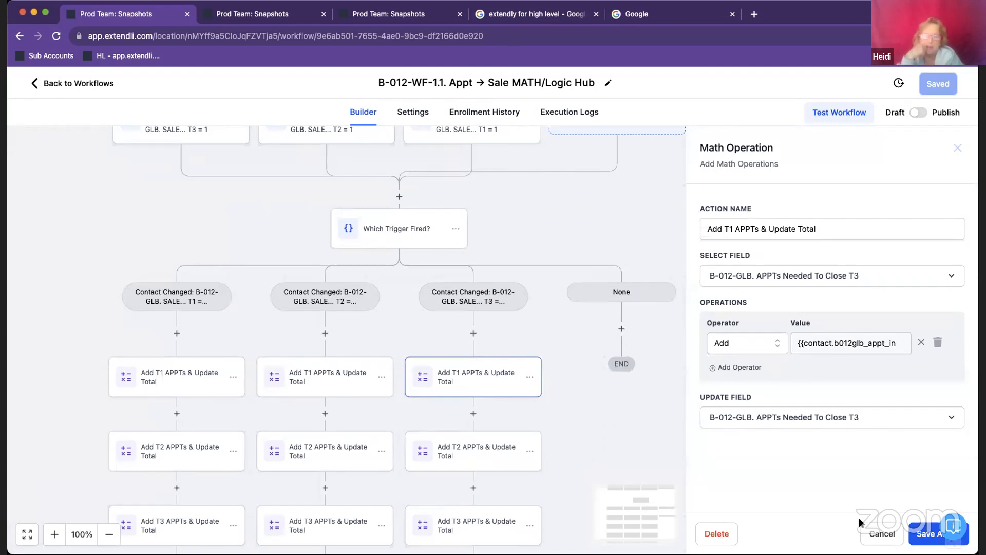
left_click(876, 533)
left_click_drag(415, 383, 428, 338)
left_click(540, 335)
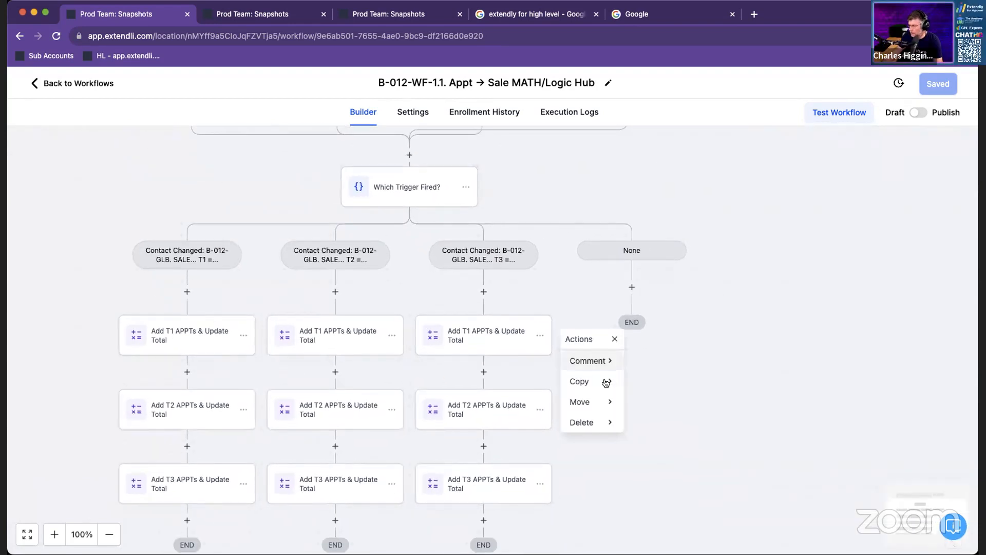
left_click(586, 404)
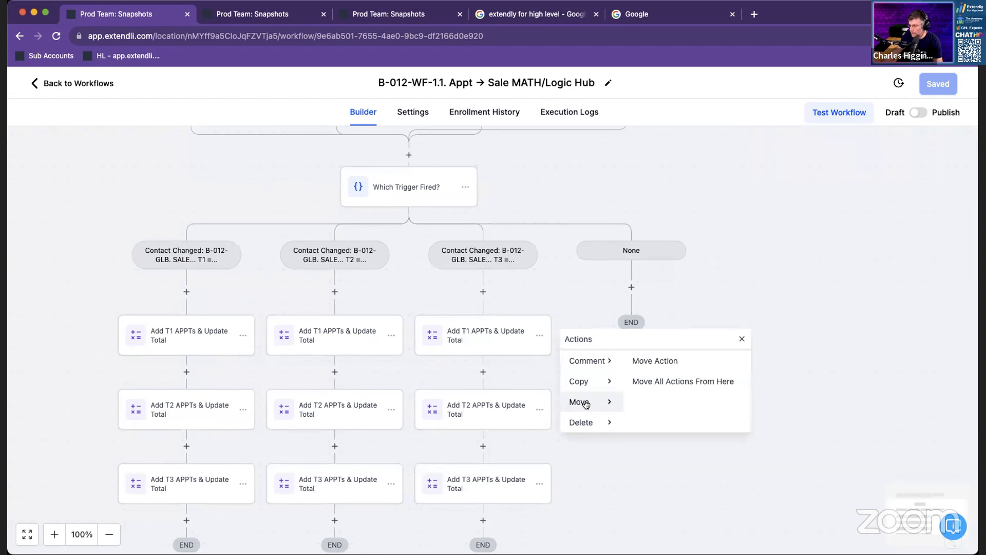
left_click(665, 370)
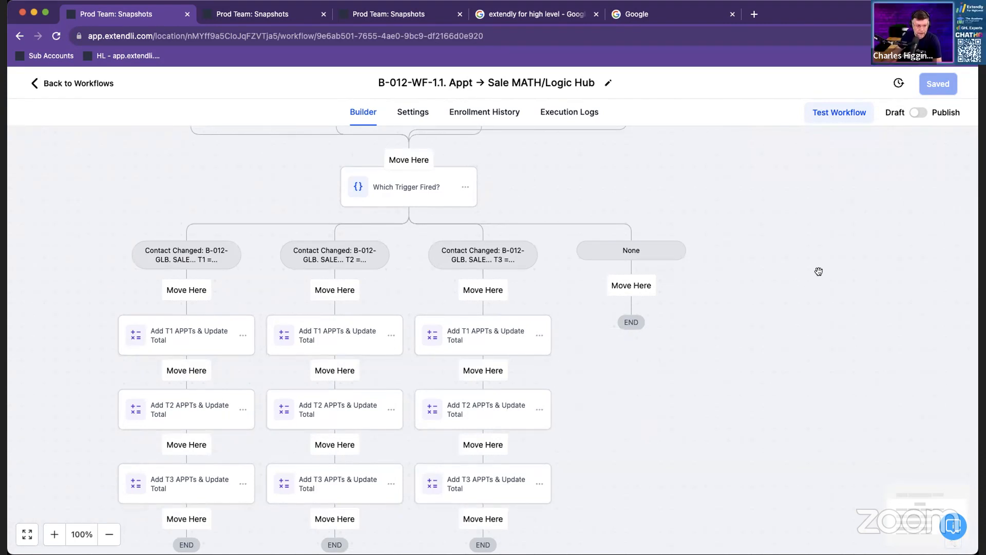
left_click_drag(814, 288, 813, 289)
left_click(795, 273)
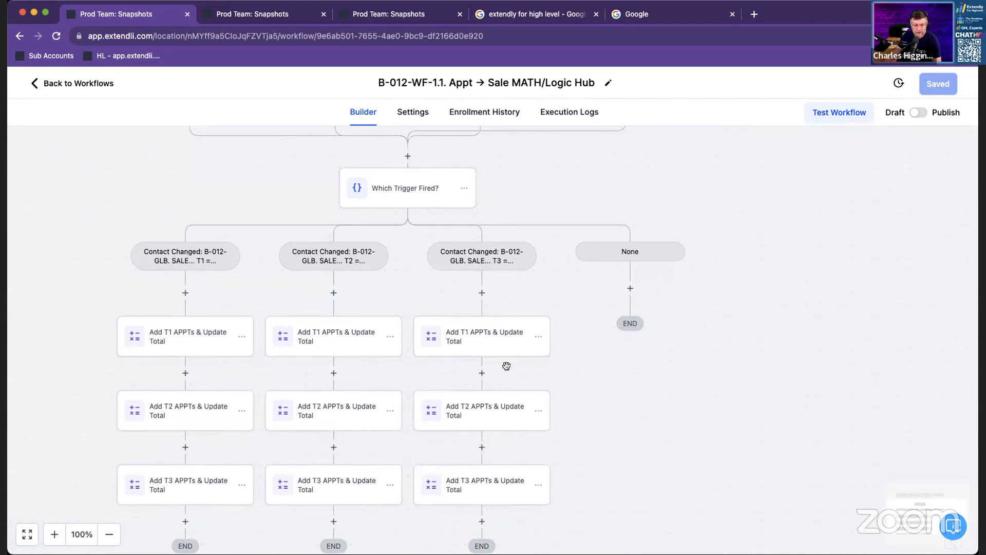
Inspect the filter of the sale T1 = 1 Contact Changed trigger and close it unchanged
scroll(507, 367, "up", 1)
scroll(503, 364, "down", 2)
scroll(501, 360, "up", 3)
scroll(488, 342, "up", 2)
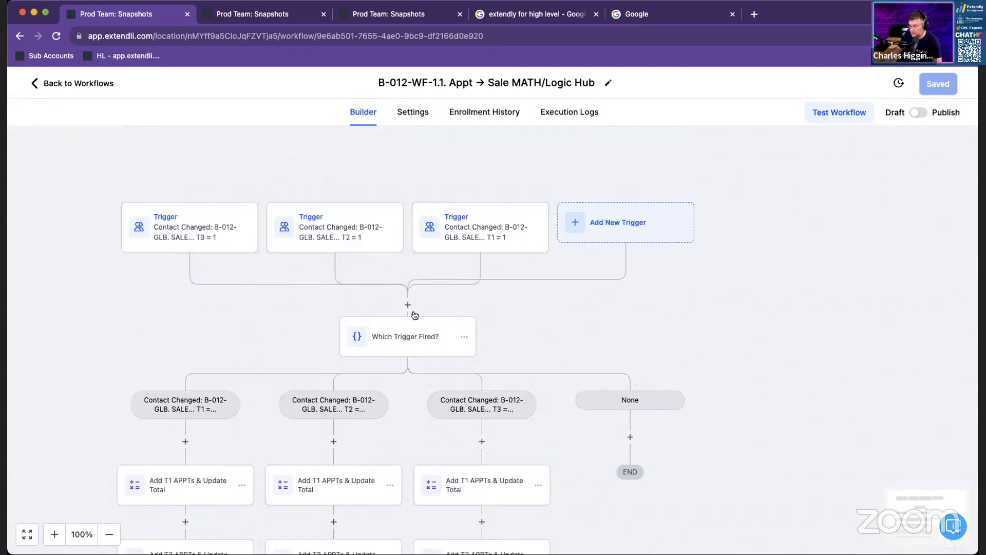
left_click(490, 229)
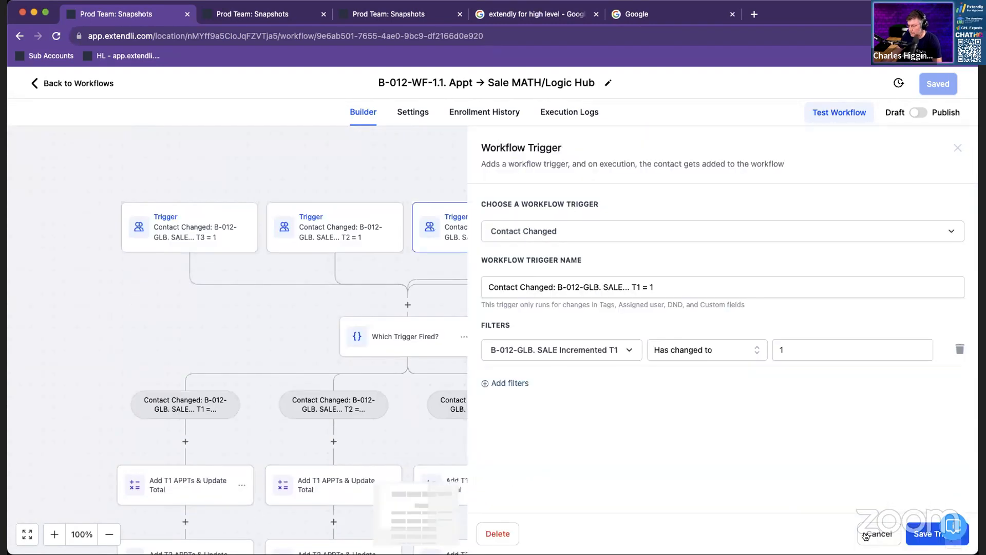
left_click(867, 536)
Examine how the three sale triggers feed the Which Trigger Fired? condition and its branches of appointment math operations
scroll(583, 365, "up", 2)
scroll(579, 352, "down", 1)
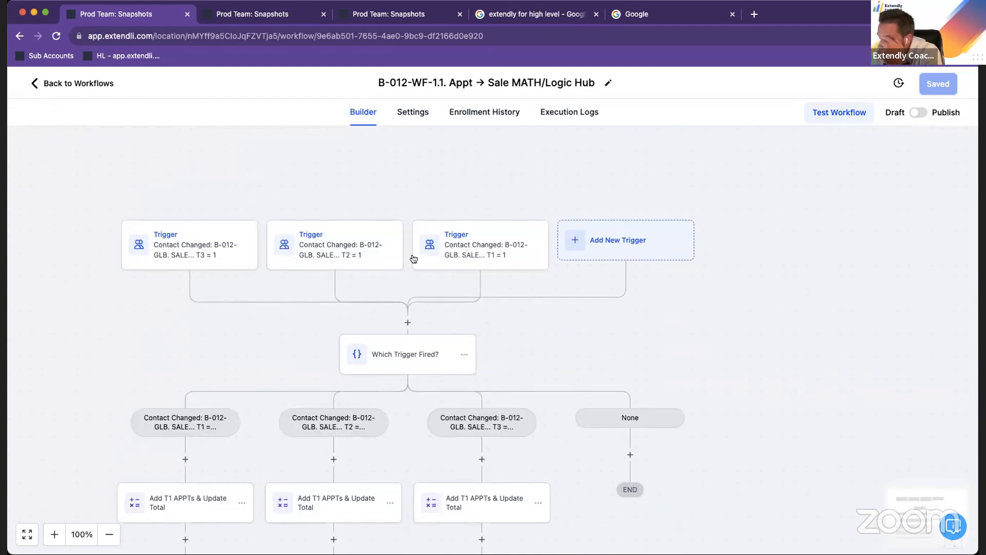
scroll(605, 341, "down", 1)
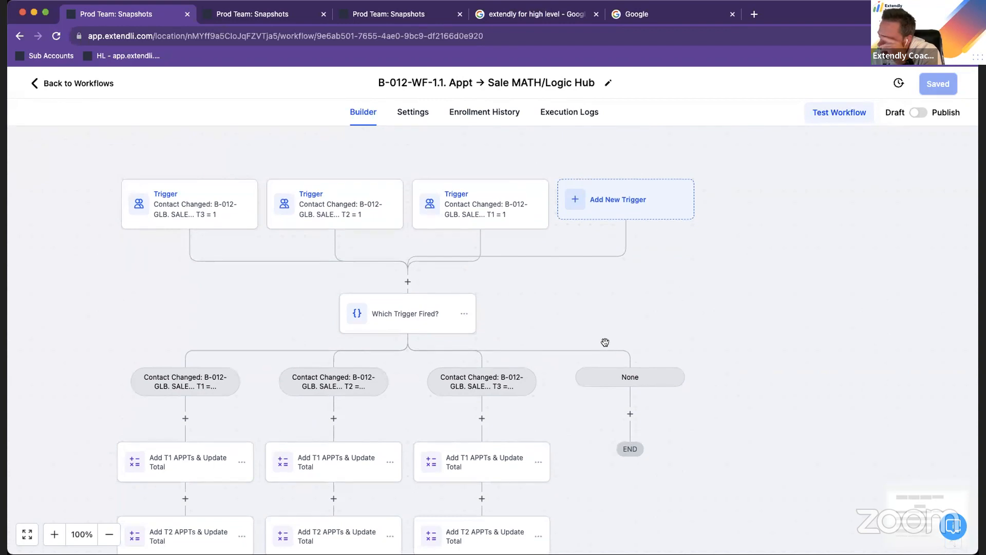
scroll(606, 324, "down", 2)
scroll(599, 324, "down", 1)
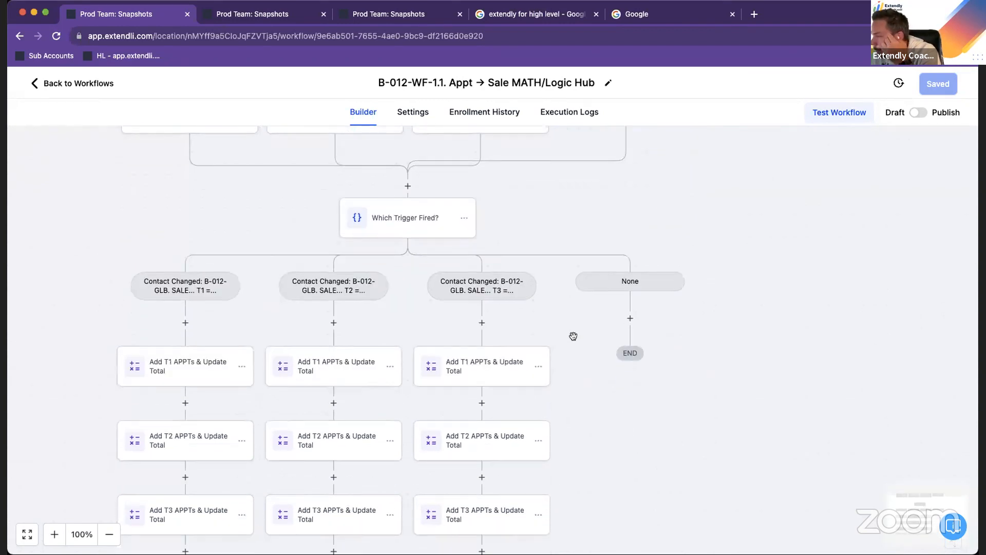
scroll(574, 336, "down", 3)
left_click_drag(471, 412, 486, 441)
scroll(675, 352, "up", 5)
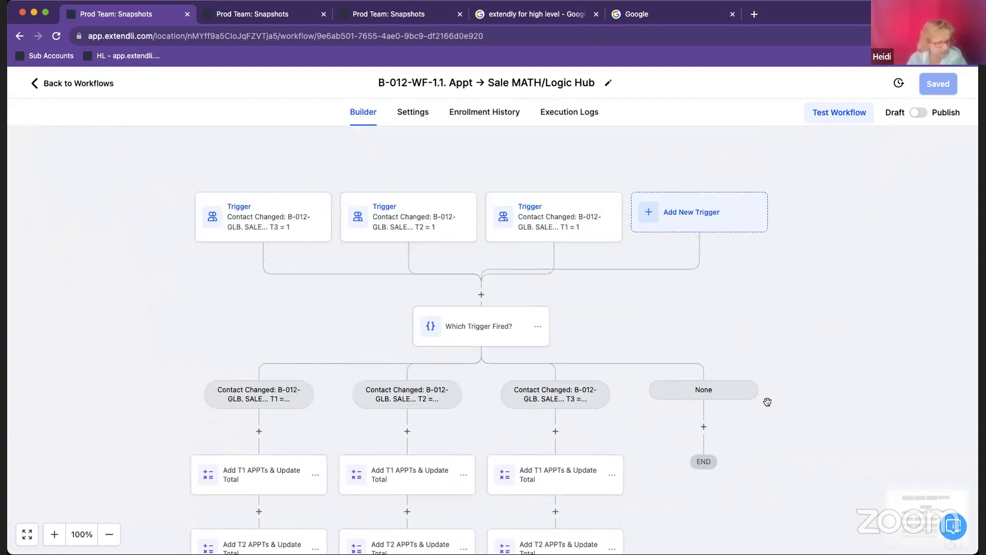
left_click_drag(759, 342, 735, 184)
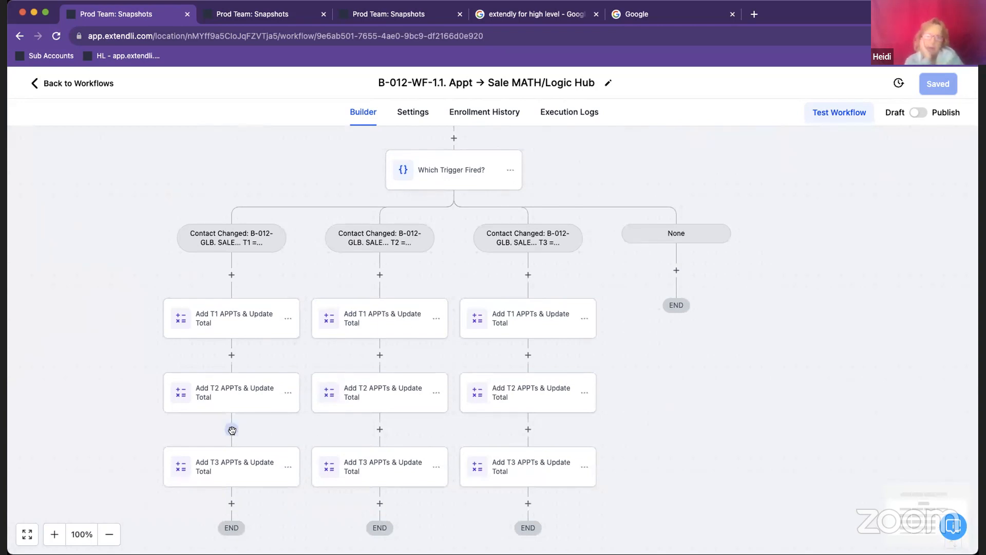
Add a Remove Contact Tag action for the tag b-012. appt t1 at the end of the sale T1 = 1 branch
scroll(326, 460, "down", 2)
scroll(290, 466, "down", 1)
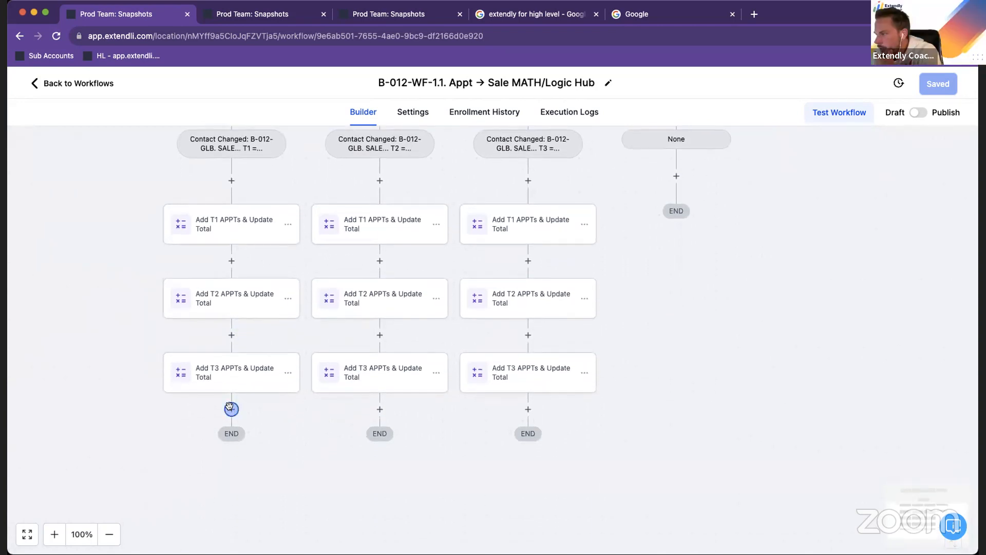
left_click(232, 410)
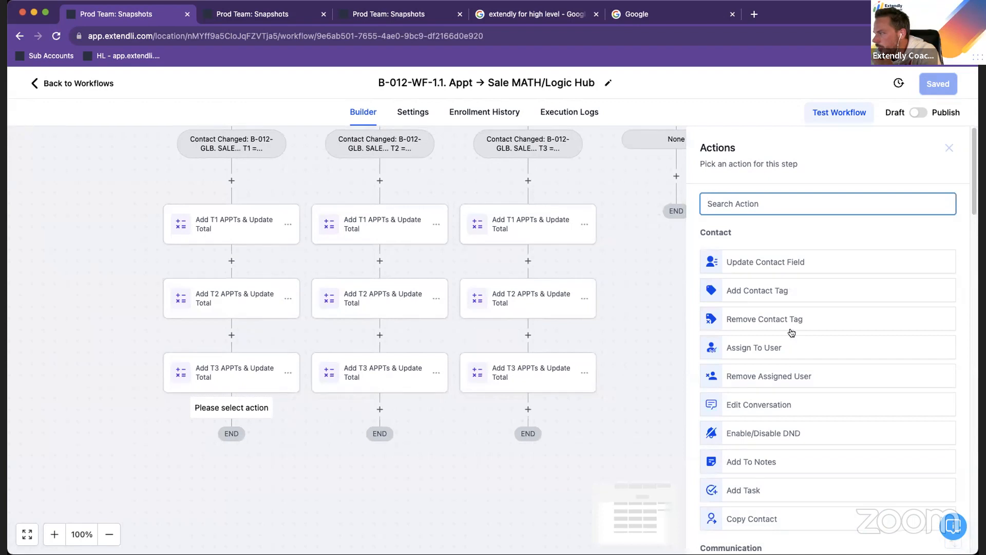
left_click(783, 319)
left_click(741, 275)
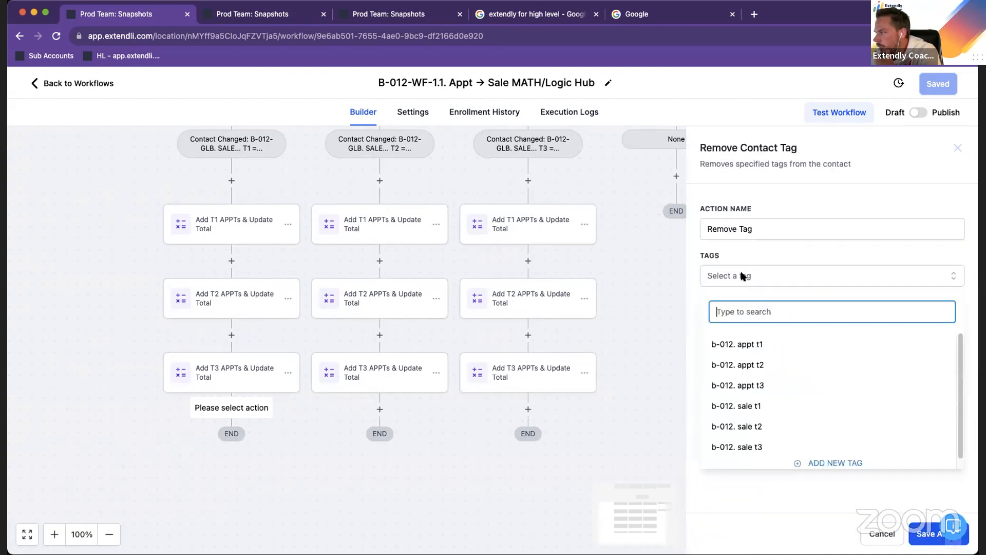
left_click(765, 349)
left_click(930, 533)
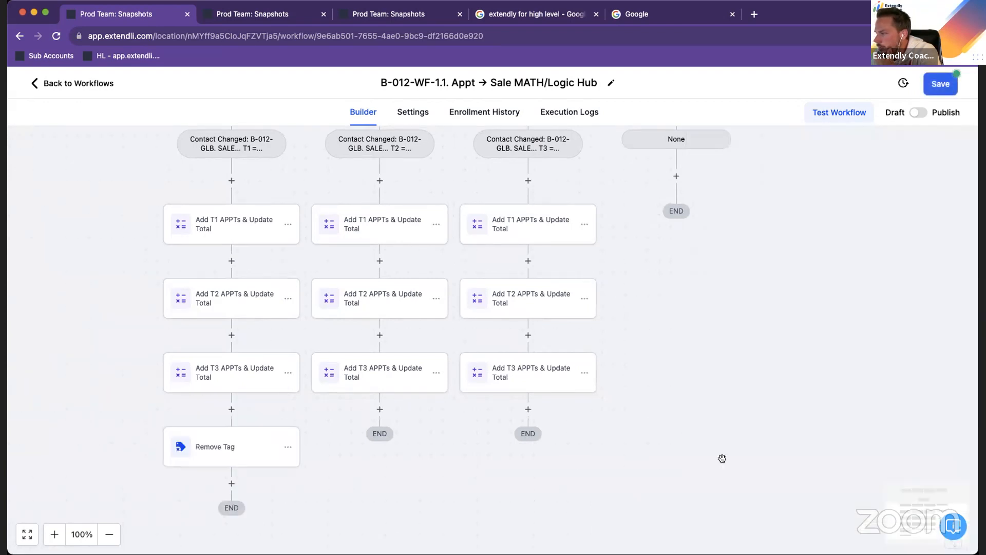
Delete only the Remove Tag action from the end of the sale T1 = 1 branch
left_click(231, 410)
left_click(949, 148)
left_click(288, 448)
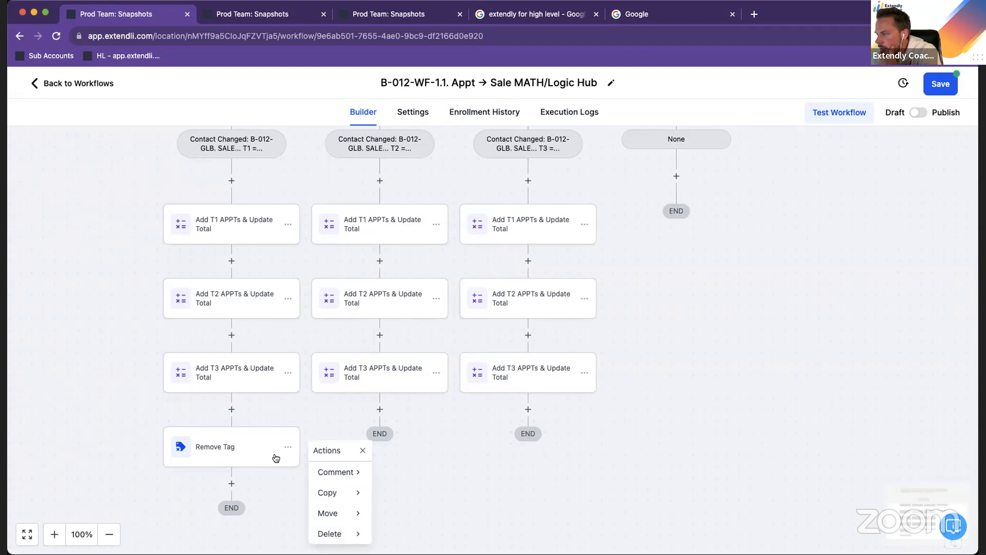
left_click(330, 533)
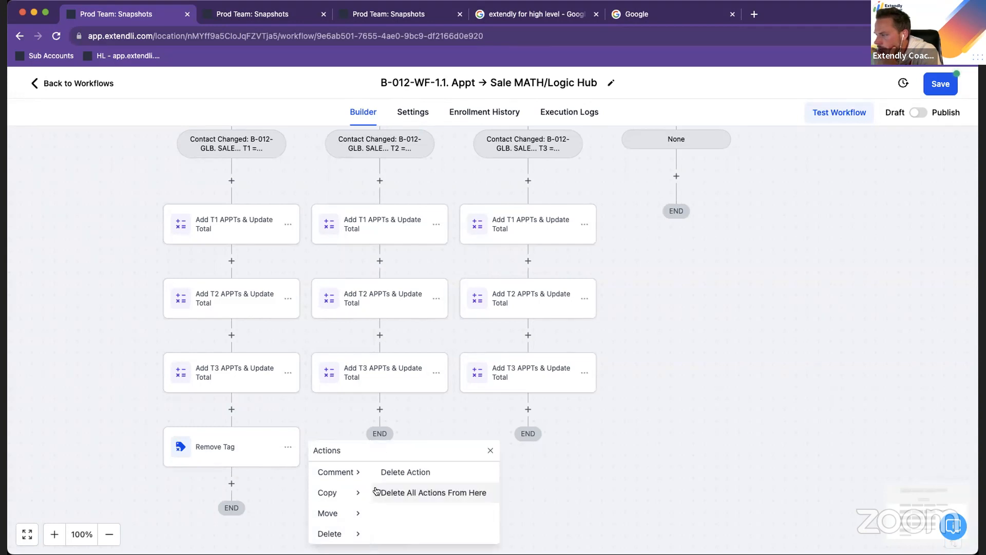
left_click(391, 472)
left_click(609, 343)
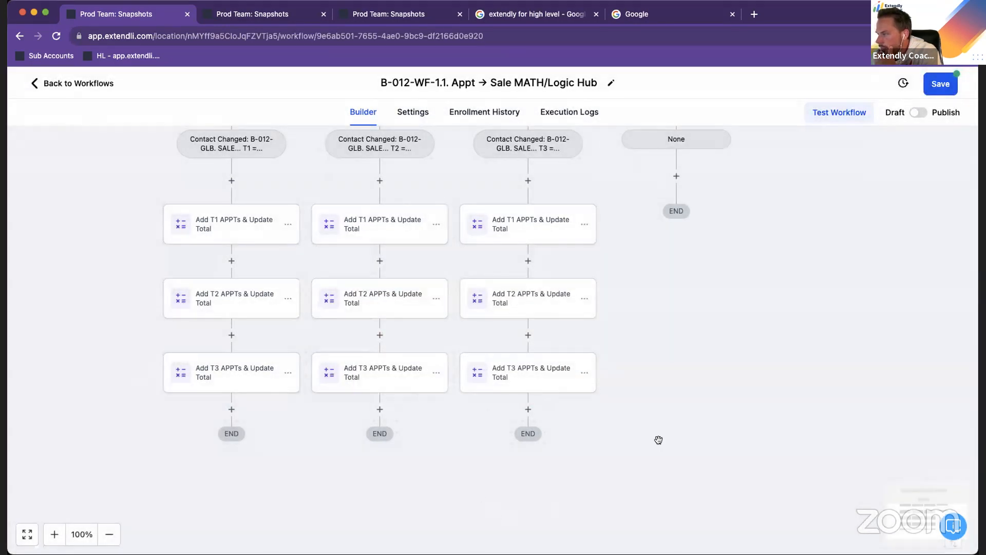
Inspect the T1 appointments math operation in the sale T1 = 1 branch and leave it unchanged
left_click_drag(702, 326, 625, 423)
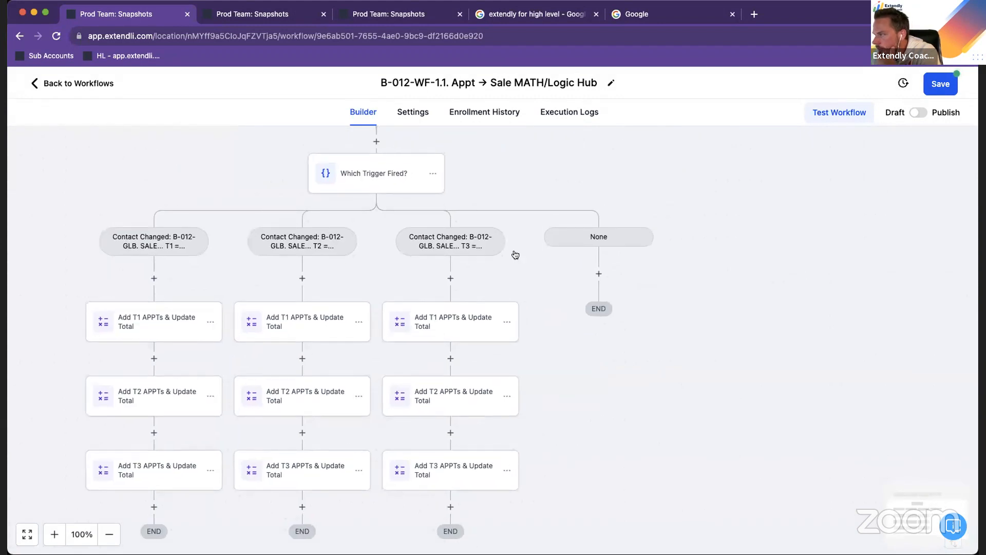
left_click_drag(399, 135, 550, 141)
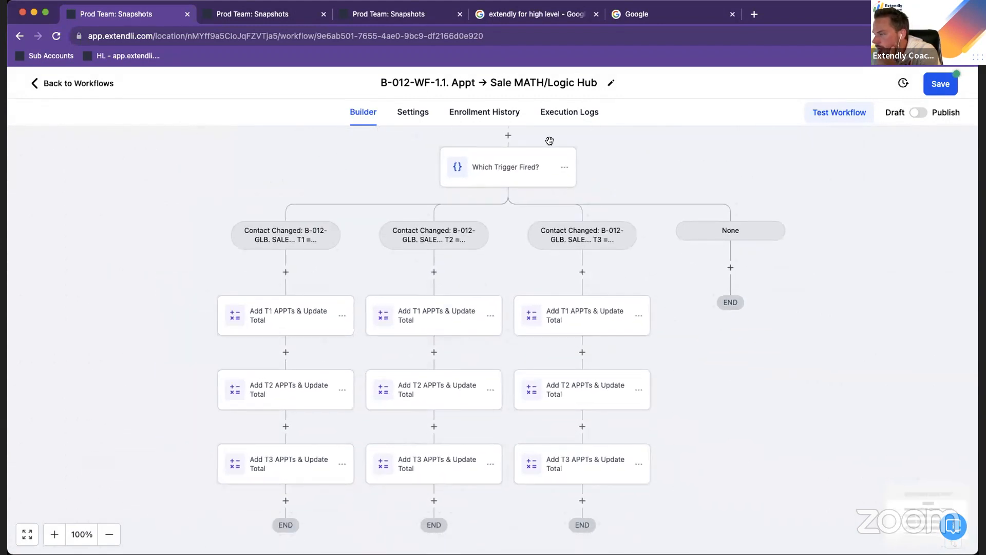
left_click(278, 326)
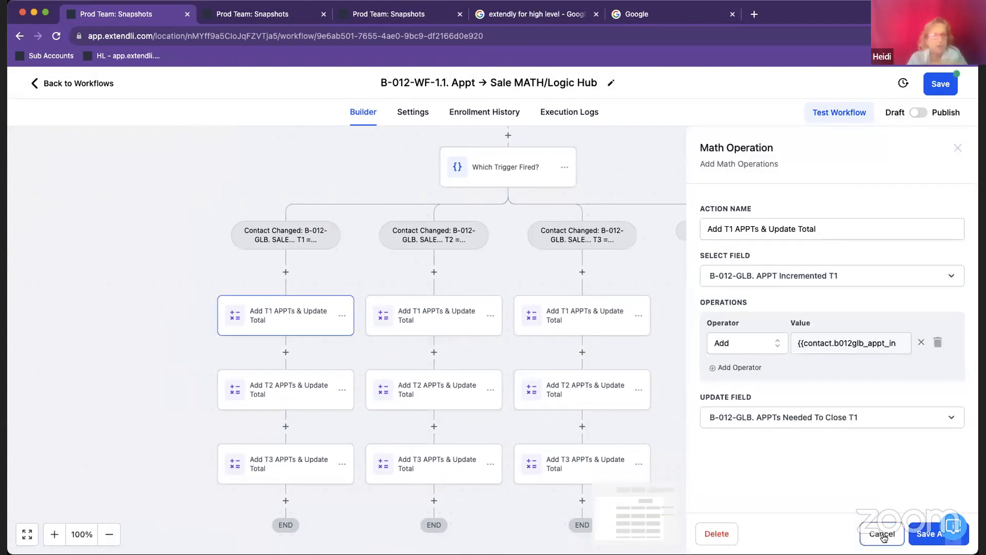
left_click(882, 534)
scroll(775, 482, "down", 3)
left_click(583, 414)
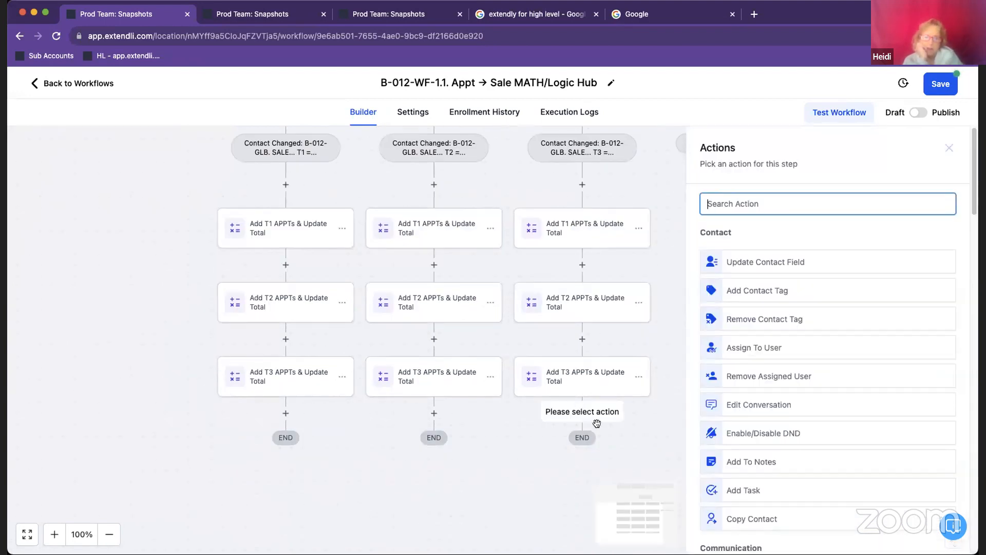
left_click(949, 147)
scroll(575, 349, "up", 3)
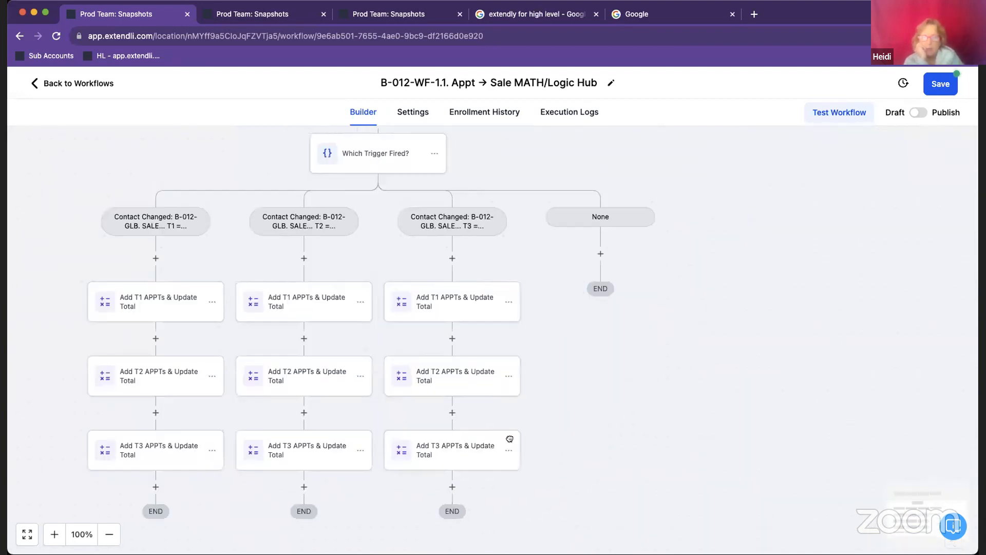
Review the T1, T2 and T3 branch segments of the Which Trigger Fired? condition and close it unchanged
scroll(780, 215, "left", 5)
scroll(780, 216, "right", 5)
scroll(781, 216, "down", 2)
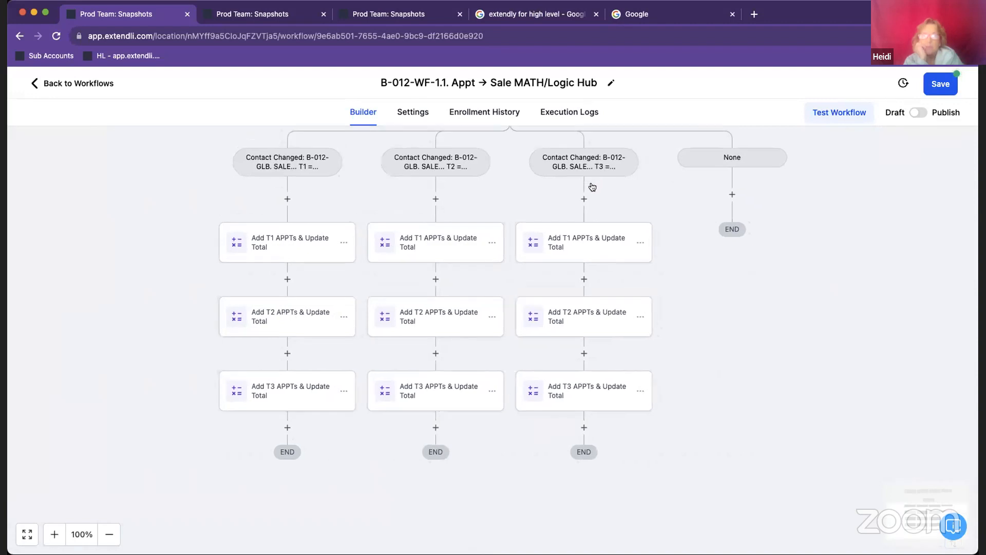
scroll(590, 187, "up", 1)
scroll(547, 221, "up", 1)
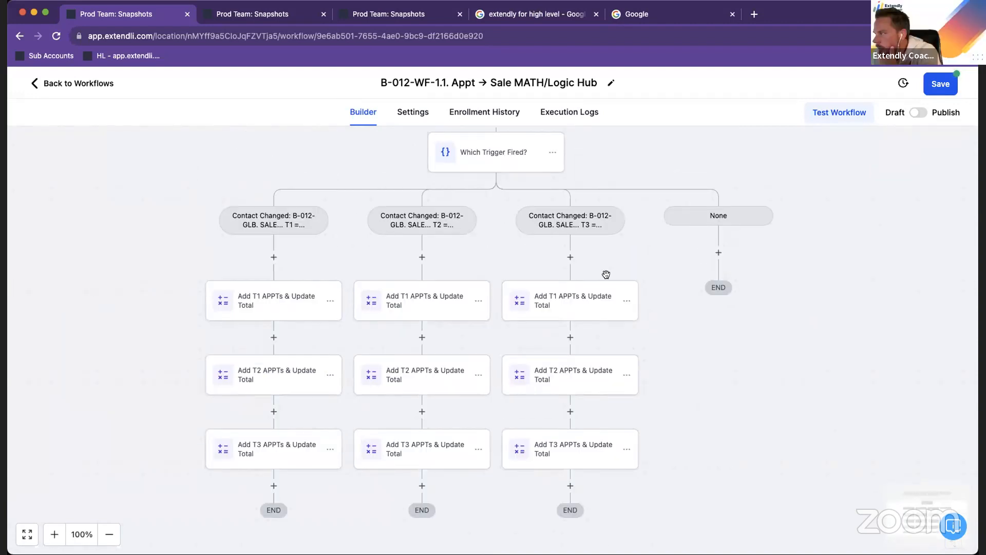
left_click(552, 174)
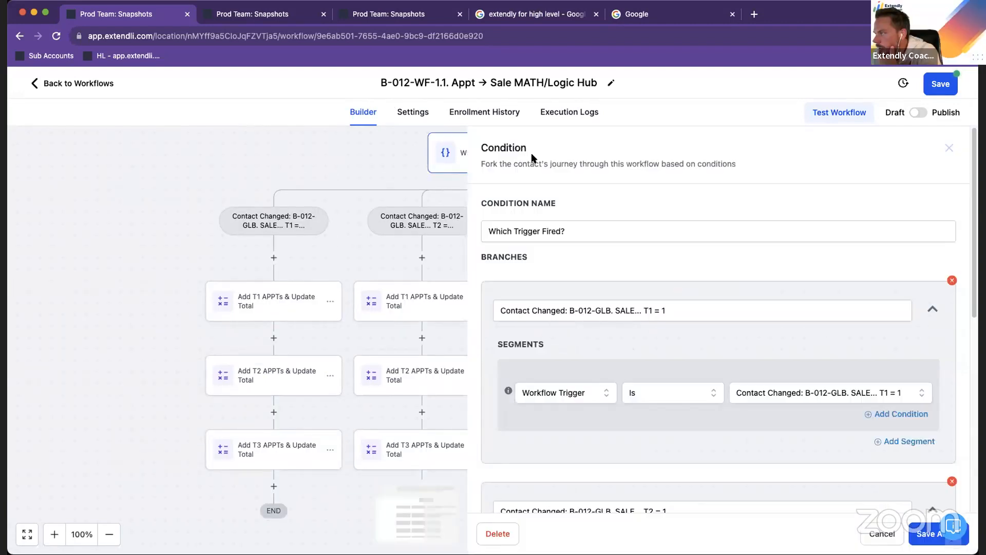
scroll(688, 391, "down", 6)
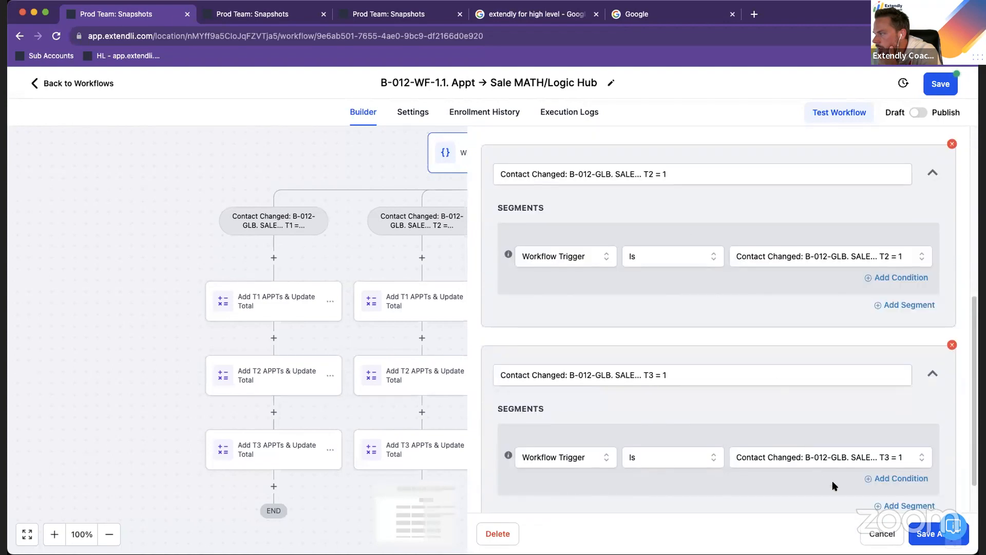
left_click(882, 533)
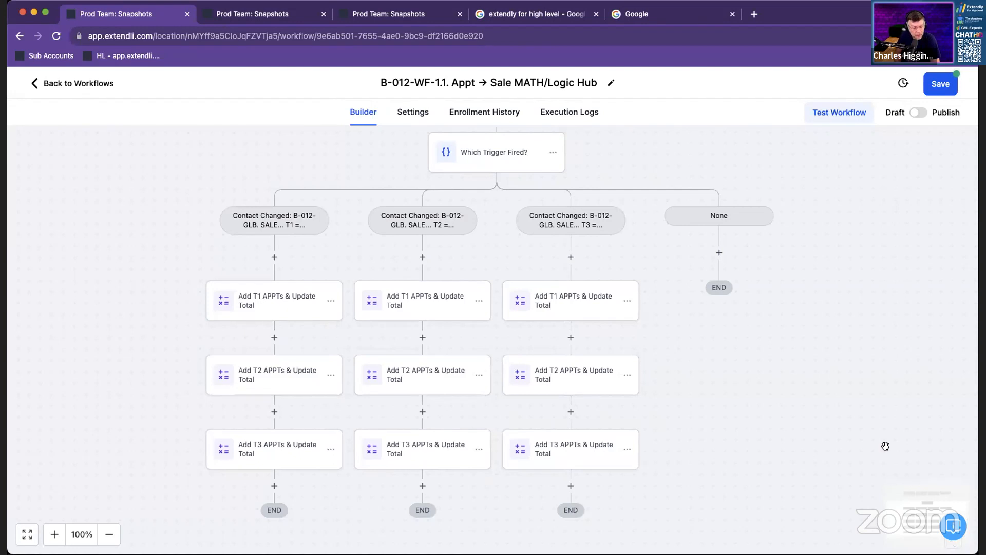
Fit the whole workflow in view and examine its layout from the sale triggers to the ends of the branches
scroll(883, 443, "down", 2)
scroll(883, 442, "right", 2)
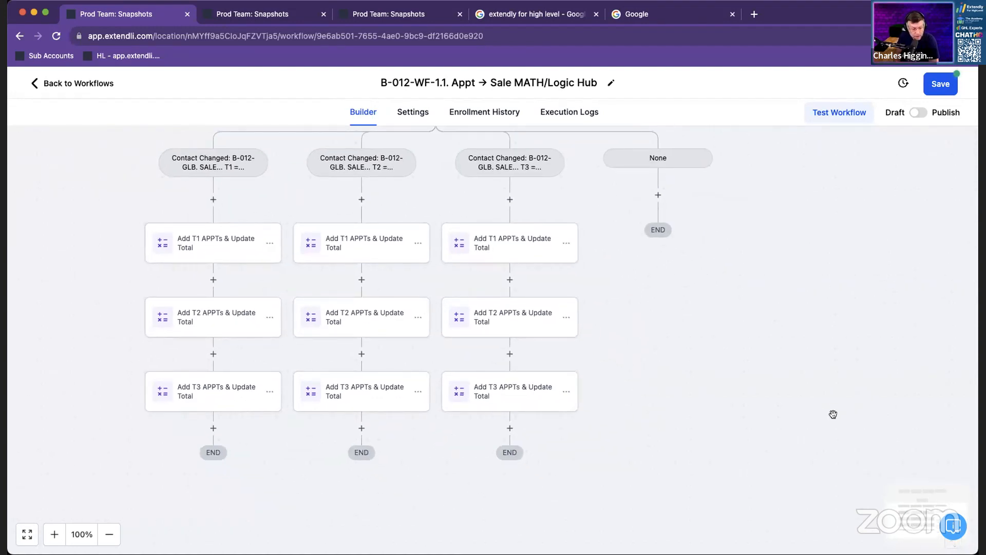
left_click(29, 535)
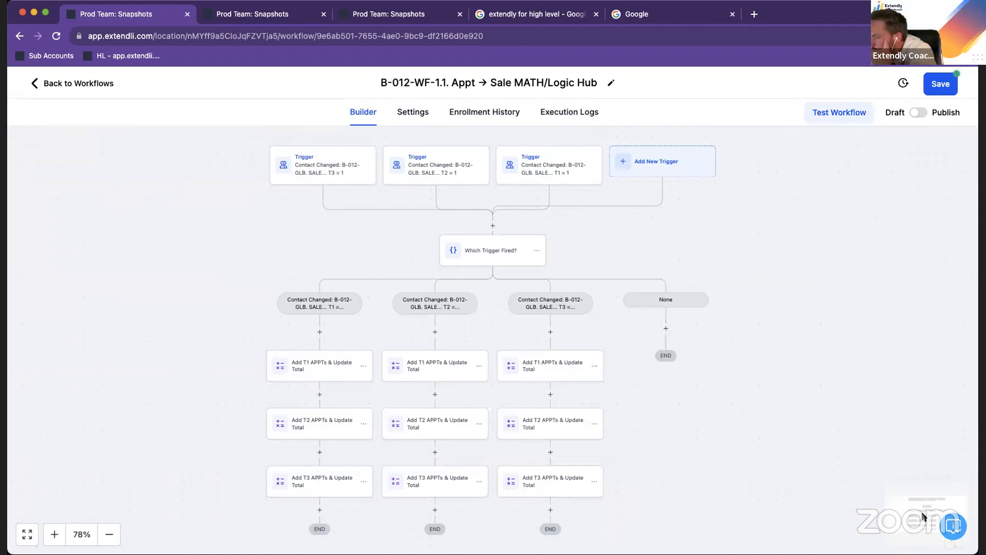
mouse_move(781, 451)
left_mouse_down()
mouse_move(597, 337)
mouse_move(725, 429)
mouse_move(758, 384)
mouse_move(788, 436)
mouse_move(775, 462)
left_mouse_up()
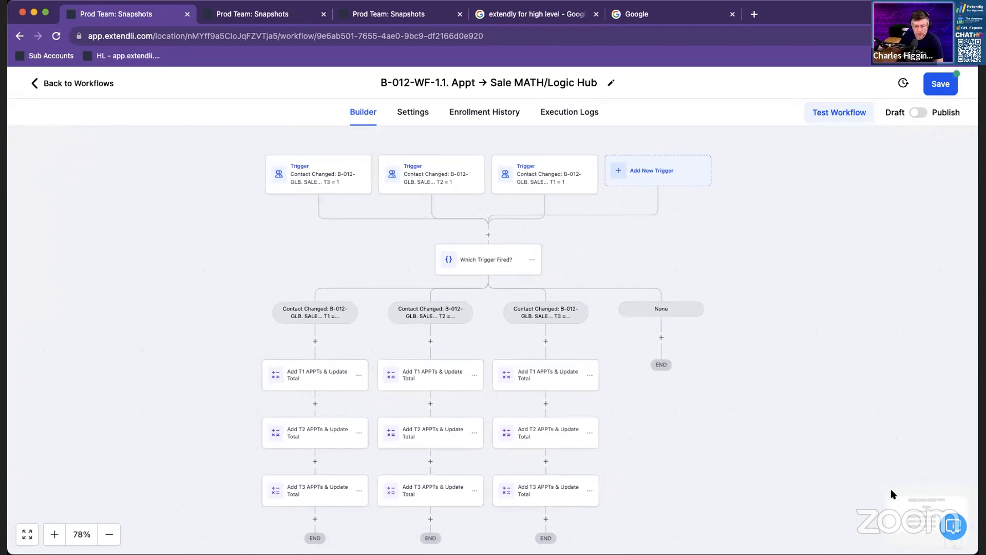
left_click_drag(749, 418, 643, 309)
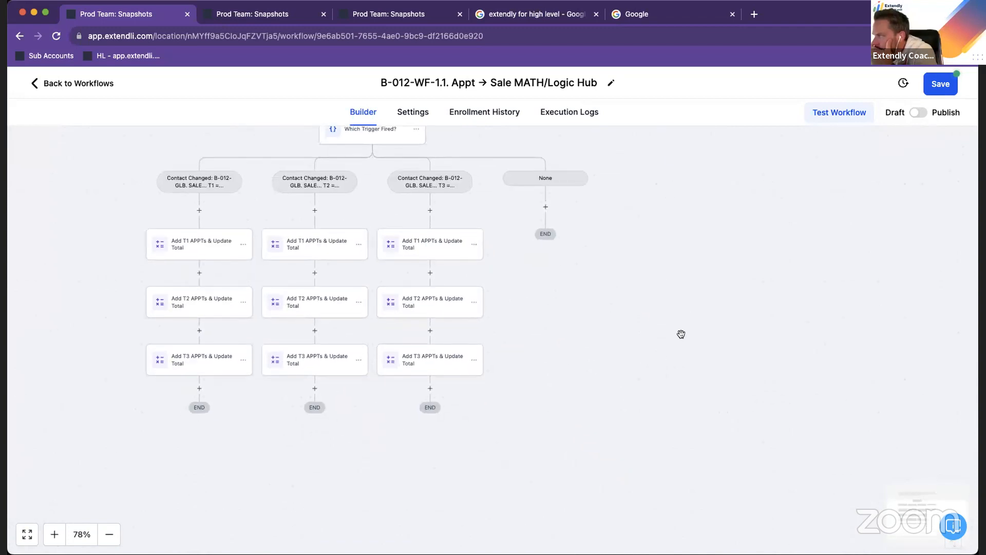
left_click_drag(632, 370, 801, 427)
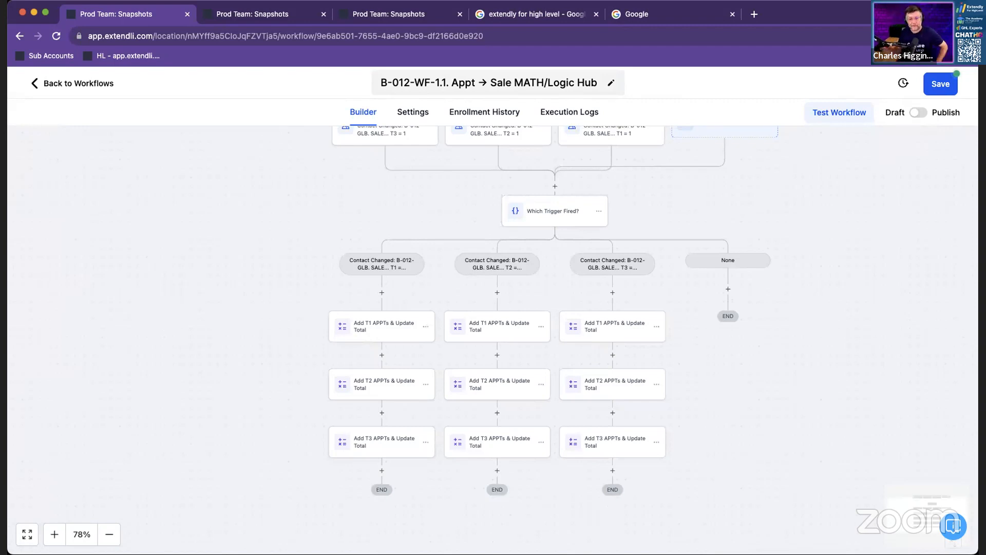
scroll(683, 275, "up", 3)
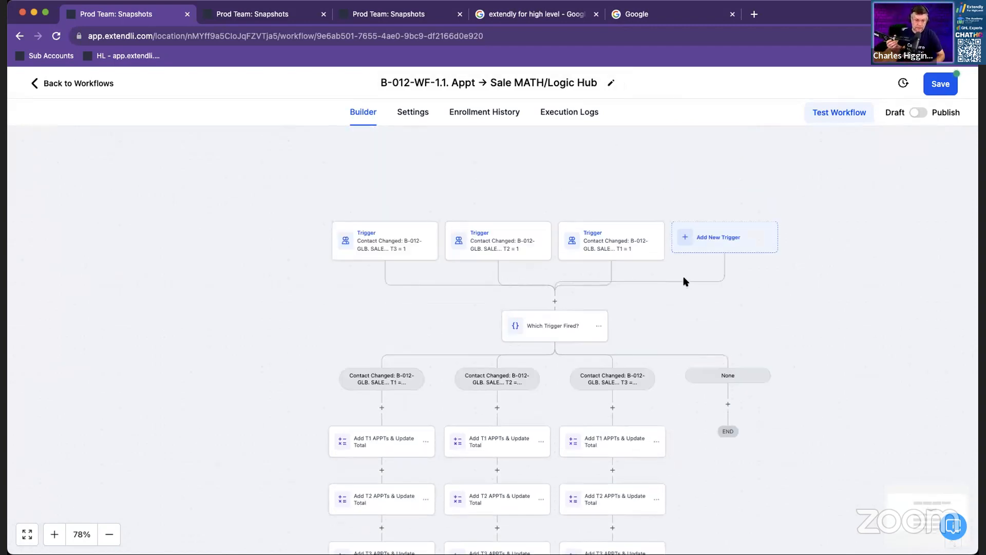
scroll(684, 269, "down", 3)
scroll(683, 269, "up", 10)
scroll(683, 270, "down", 4)
scroll(683, 270, "up", 4)
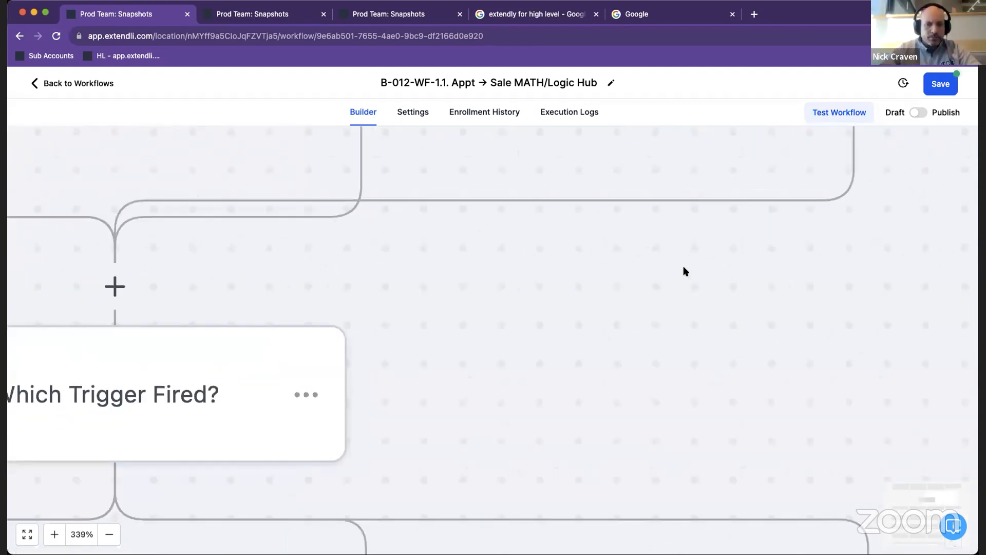
scroll(685, 270, "down", 10)
scroll(685, 270, "up", 8)
scroll(685, 269, "down", 10)
scroll(685, 268, "up", 5)
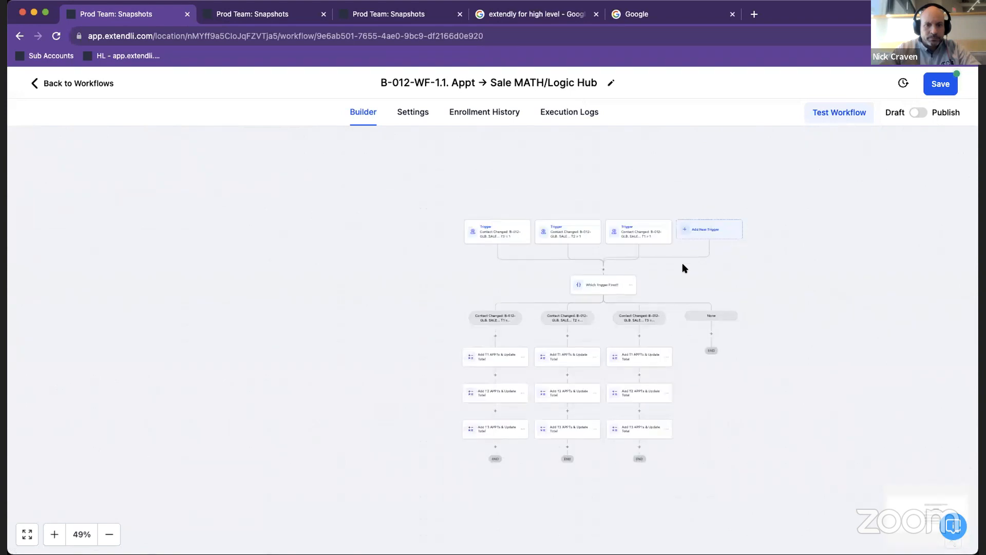
left_click_drag(741, 280, 647, 225)
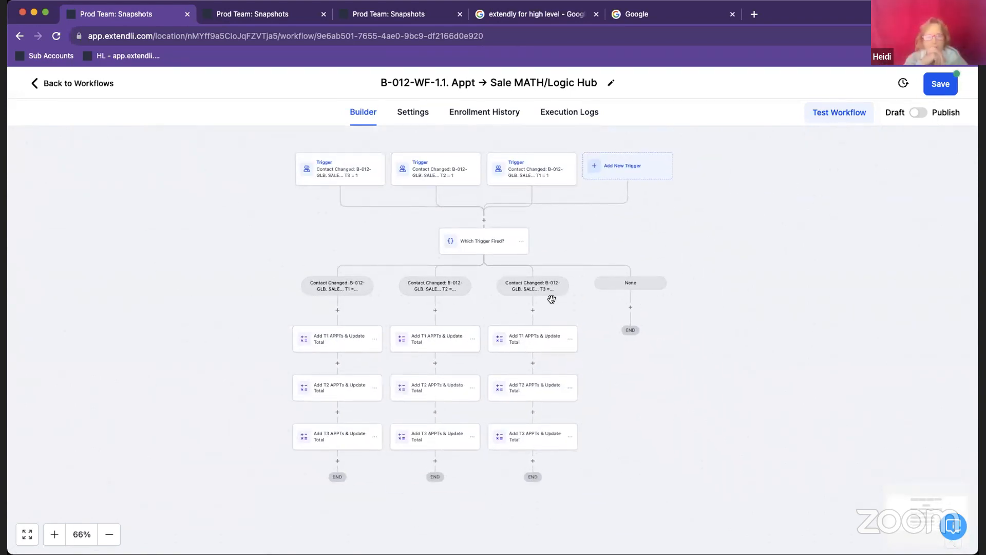
scroll(520, 314, "down", 1)
scroll(520, 311, "up", 10)
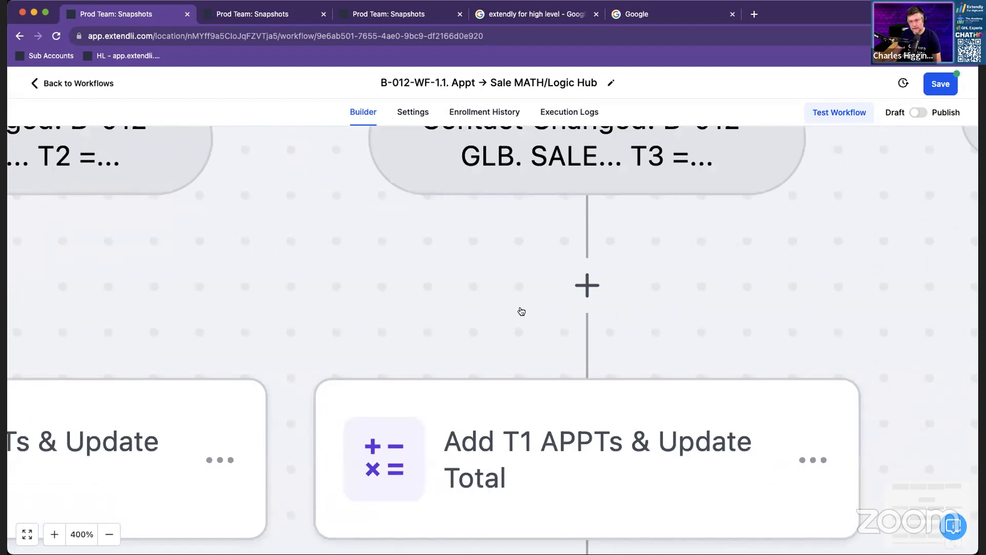
scroll(522, 312, "right", 1)
scroll(521, 311, "left", 2)
scroll(521, 312, "right", 4)
scroll(521, 311, "left", 4)
scroll(521, 311, "right", 4)
scroll(522, 312, "left", 2)
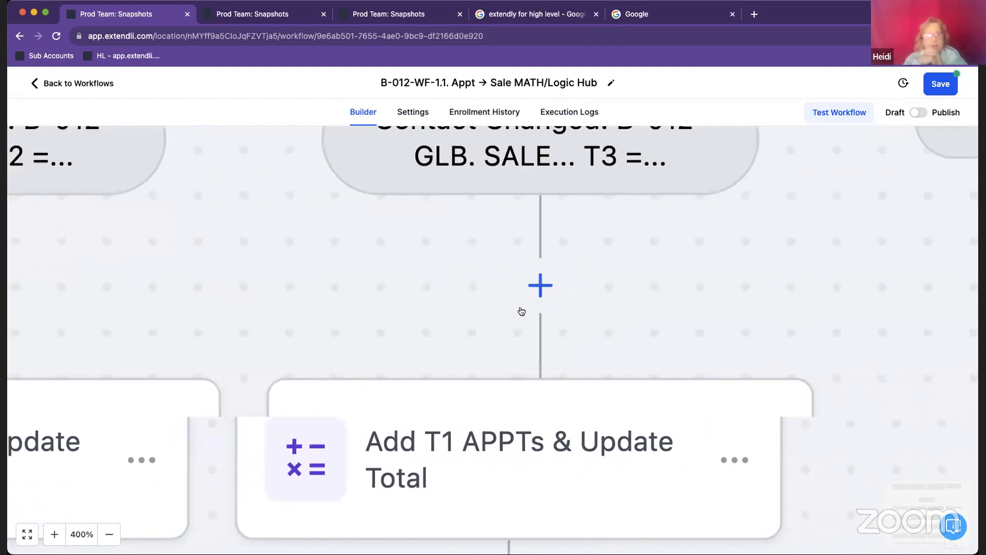
scroll(521, 311, "right", 3)
scroll(520, 304, "down", 10)
scroll(520, 304, "up", 5)
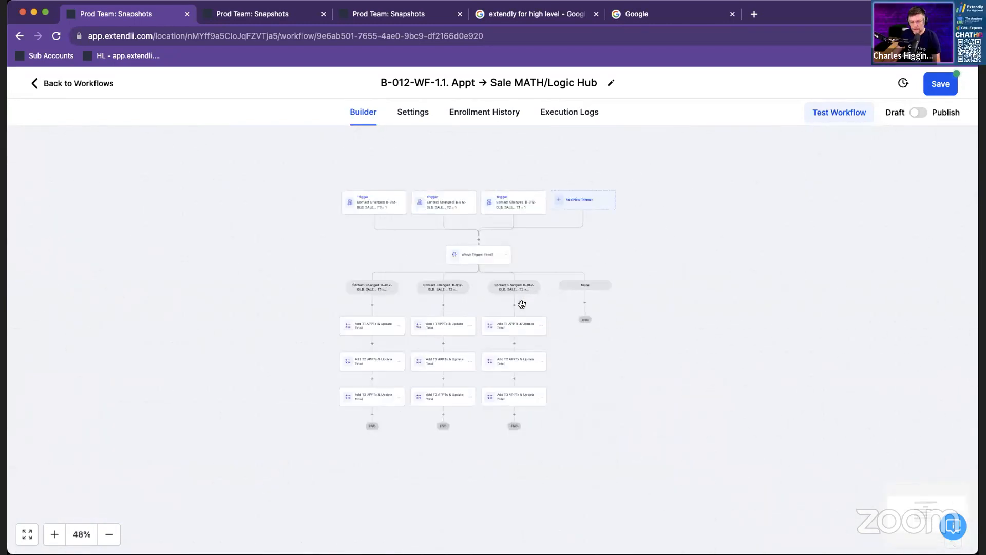
left_click_drag(743, 240, 722, 272)
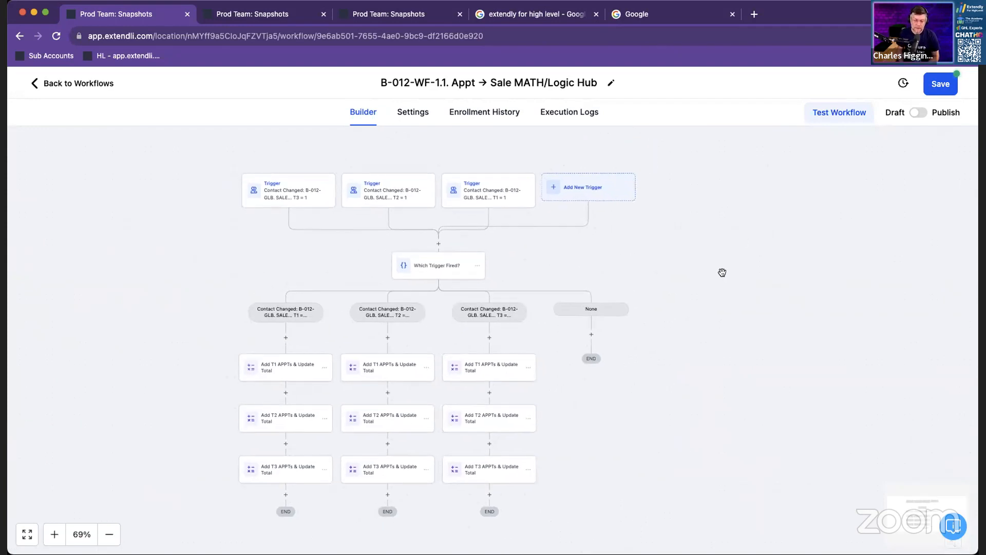